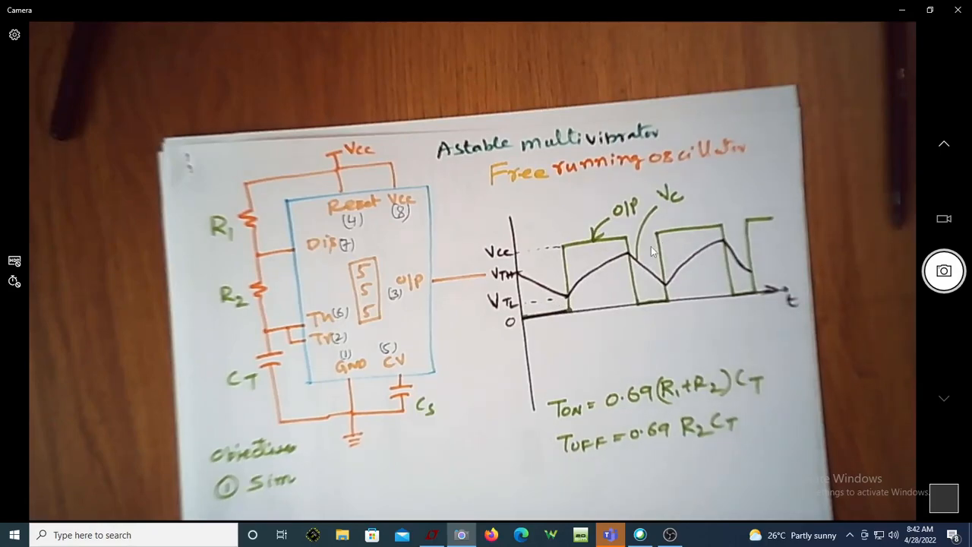
# - Switch to LTspice IV and place an NE555 timer from the Misc symbol library on the empty schematic
pyautogui.click(433, 535)
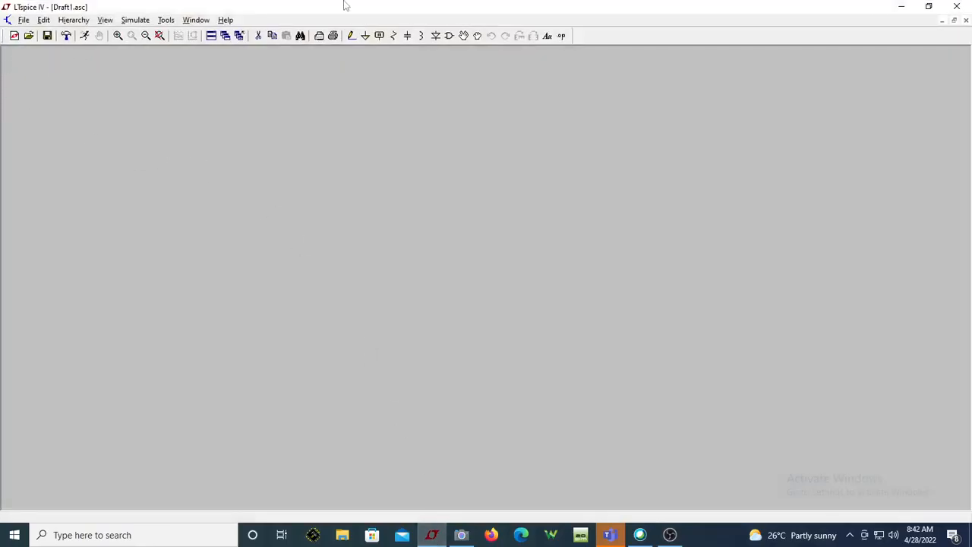
pyautogui.click(449, 36)
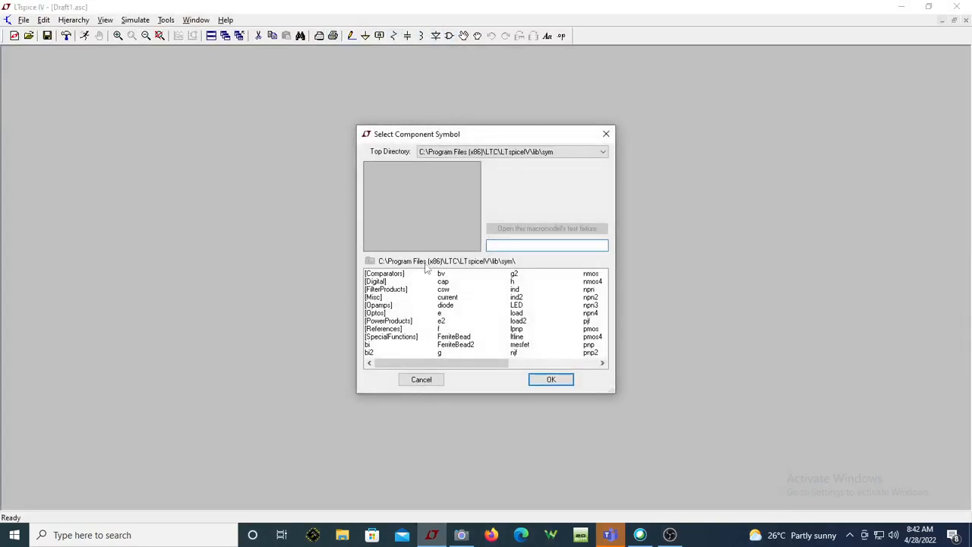
pyautogui.click(377, 299)
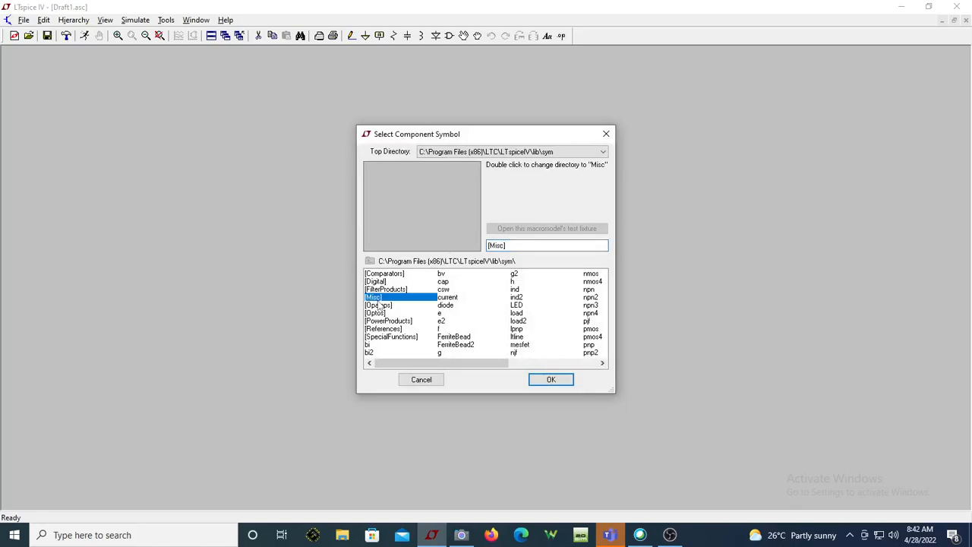
pyautogui.doubleClick(377, 299)
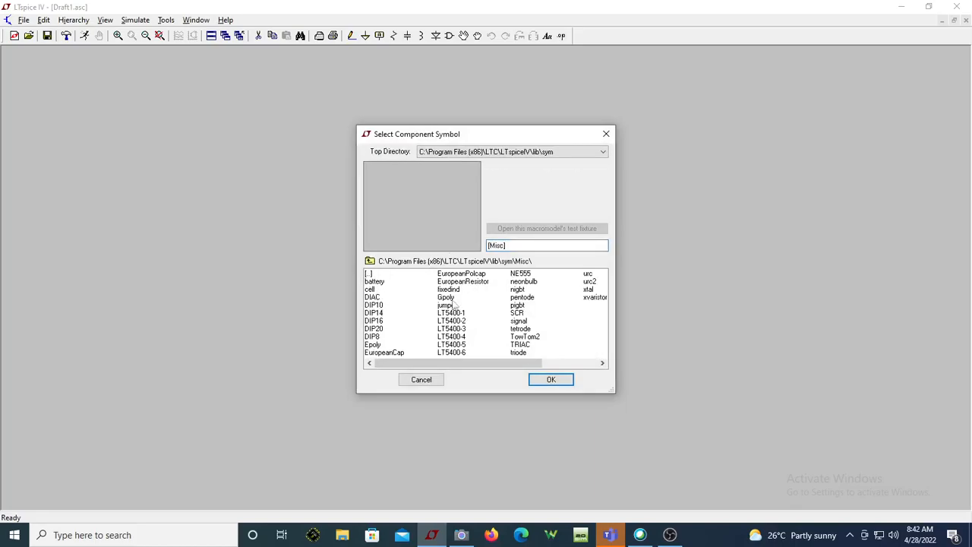
pyautogui.doubleClick(520, 274)
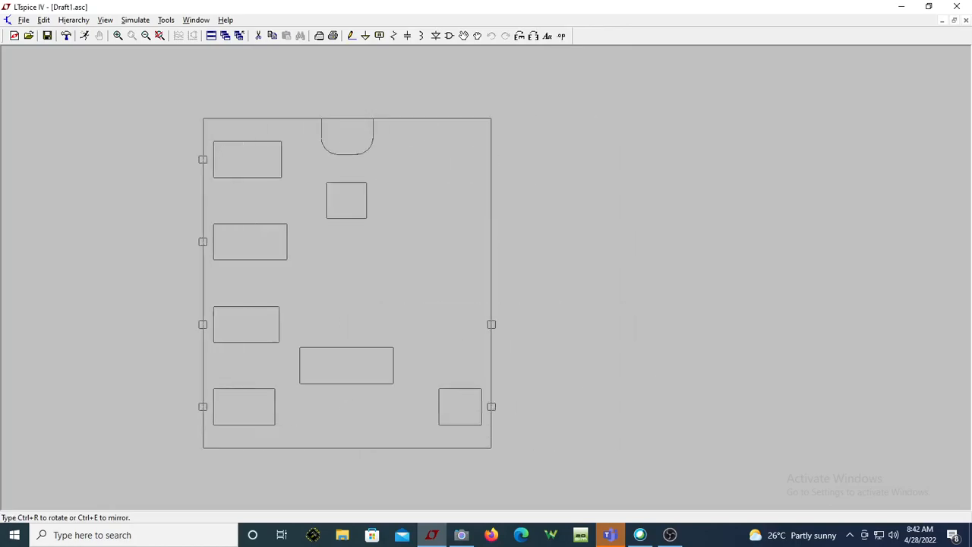
pyautogui.click(462, 339)
pyautogui.press('Escape')
pyautogui.scroll(1, 530, 239)
pyautogui.scroll(-2, 524, 236)
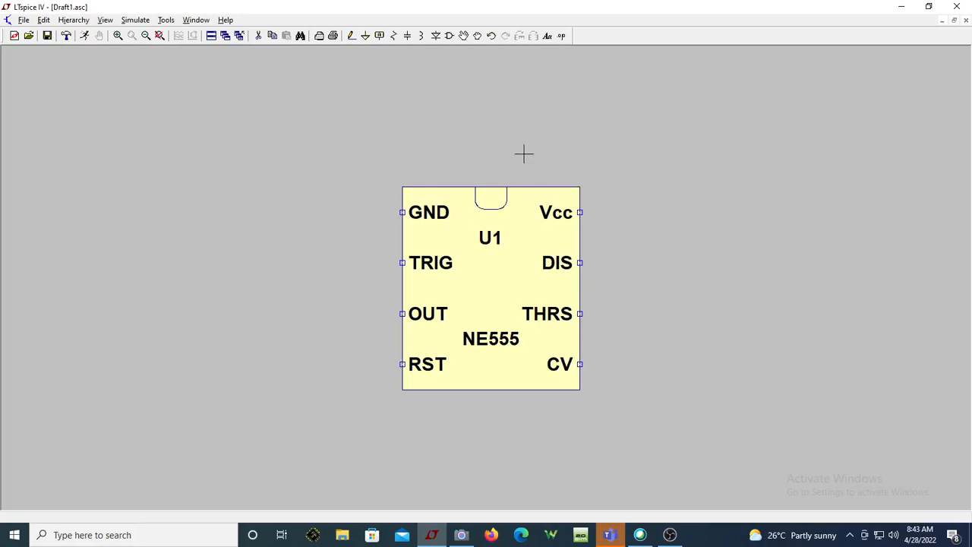
# - Restore the LTspice and Camera windows side by side and stretch both down to nearly the full screen height
pyautogui.doubleClick(665, 11)
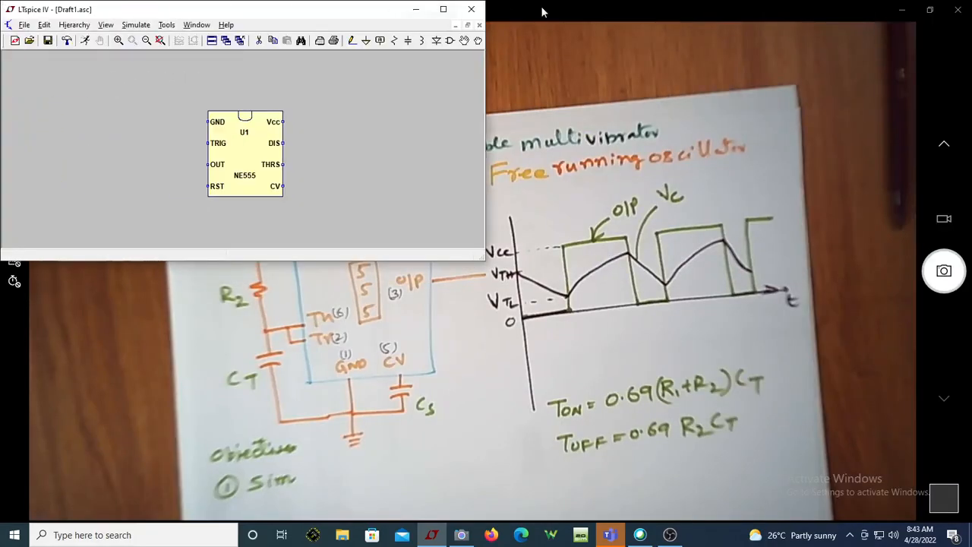
pyautogui.doubleClick(665, 6)
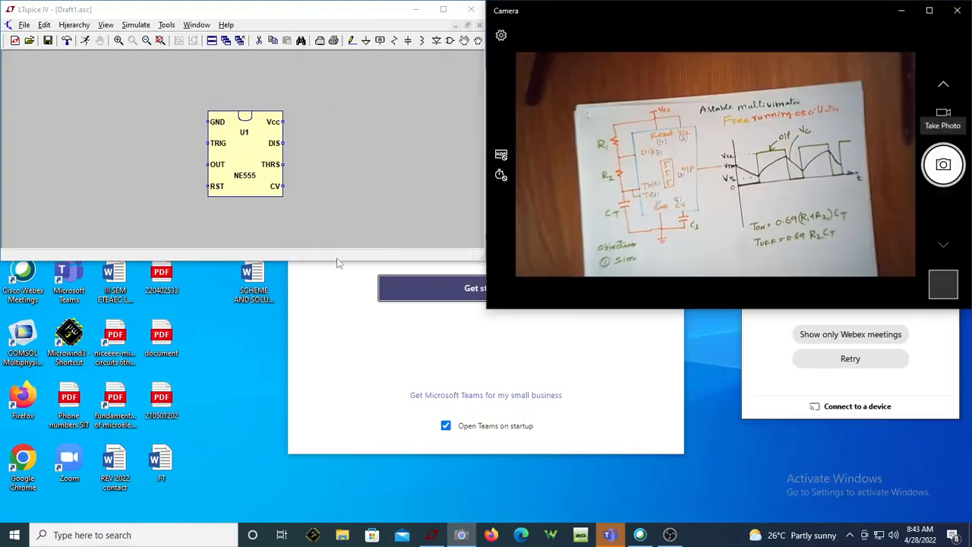
pyautogui.click(339, 263)
pyautogui.moveTo(350, 263); pyautogui.dragTo(357, 450)
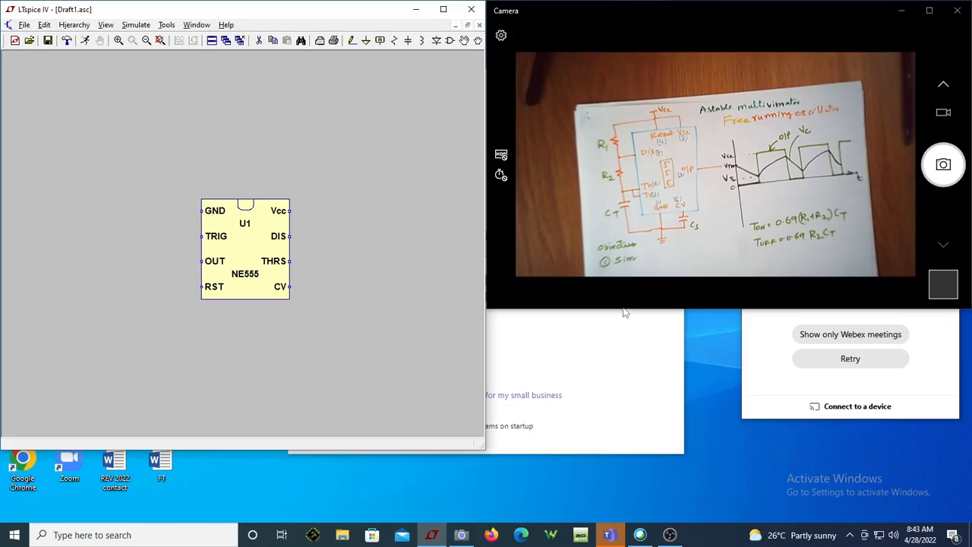
pyautogui.moveTo(621, 308); pyautogui.dragTo(630, 501)
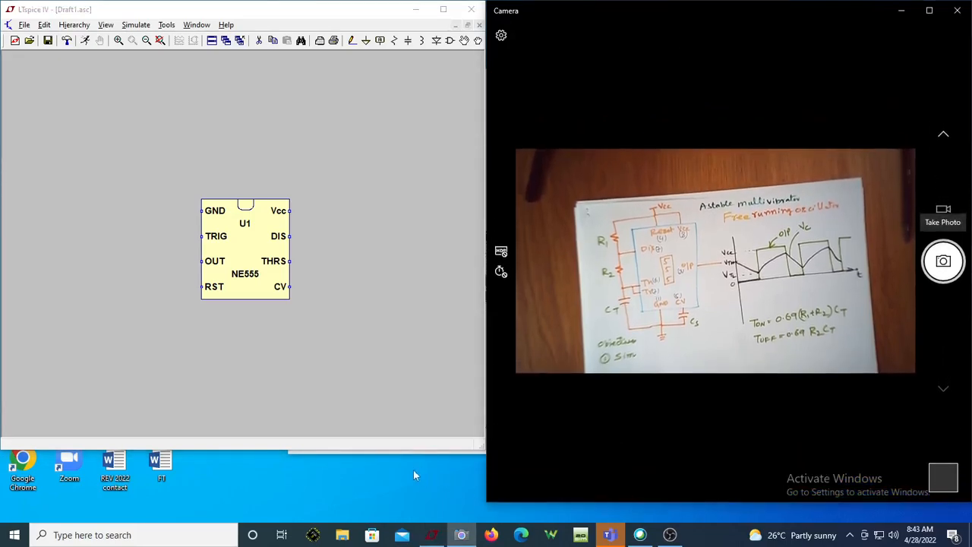
pyautogui.moveTo(400, 454); pyautogui.dragTo(400, 504)
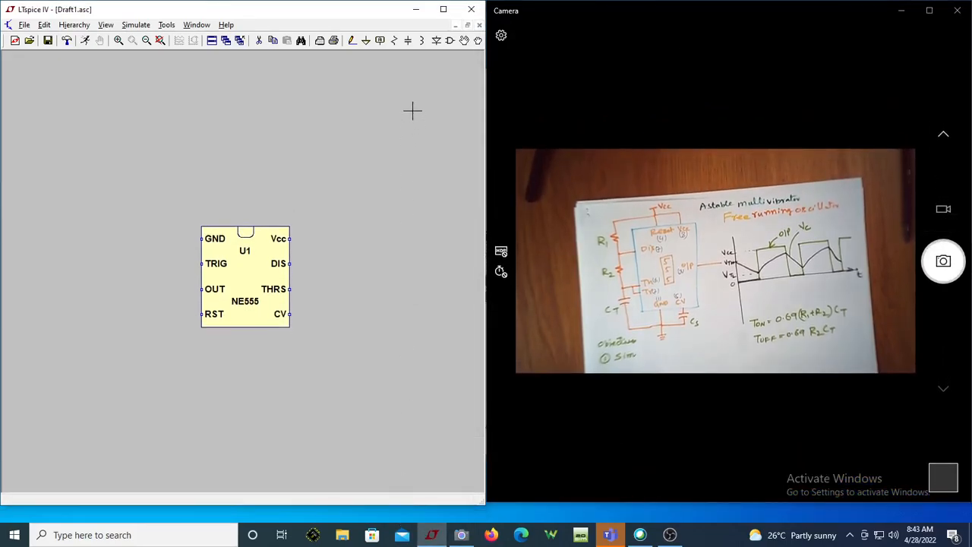
# - Place two vertical resistors, one above the other, to the left of the NE555 timer
pyautogui.click(394, 41)
pyautogui.click(119, 227)
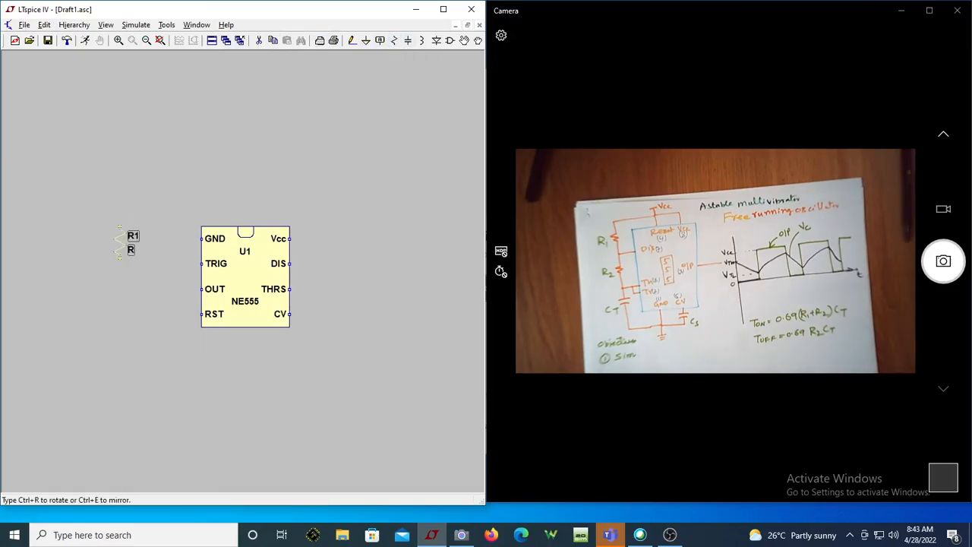
pyautogui.click(119, 321)
pyautogui.press('Escape')
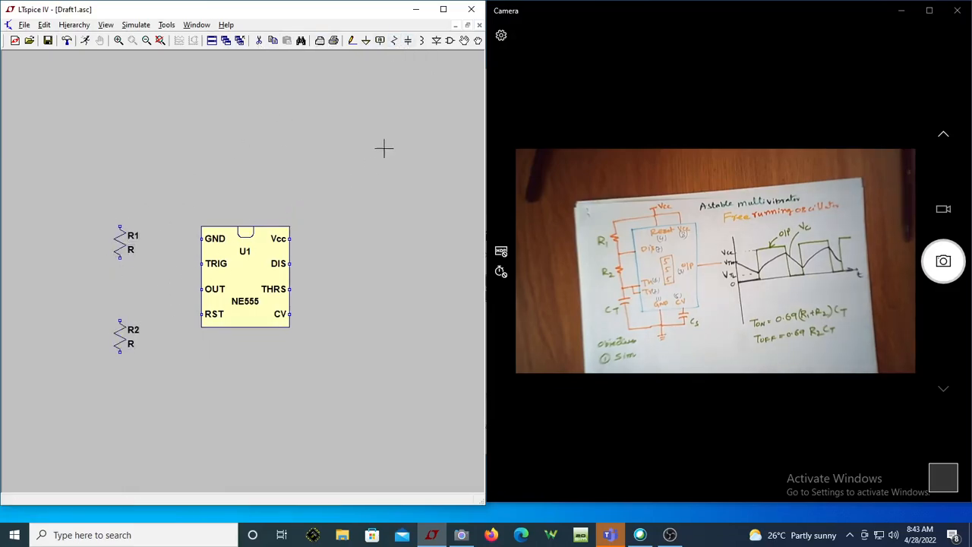
# - Place two vertical capacitors side by side below the NE555 timer
pyautogui.click(408, 41)
pyautogui.click(201, 408)
pyautogui.click(308, 408)
pyautogui.press('Escape')
# - Rename the left capacitor's reference designator to CT and the right one's to Cs
pyautogui.rightClick(215, 414)
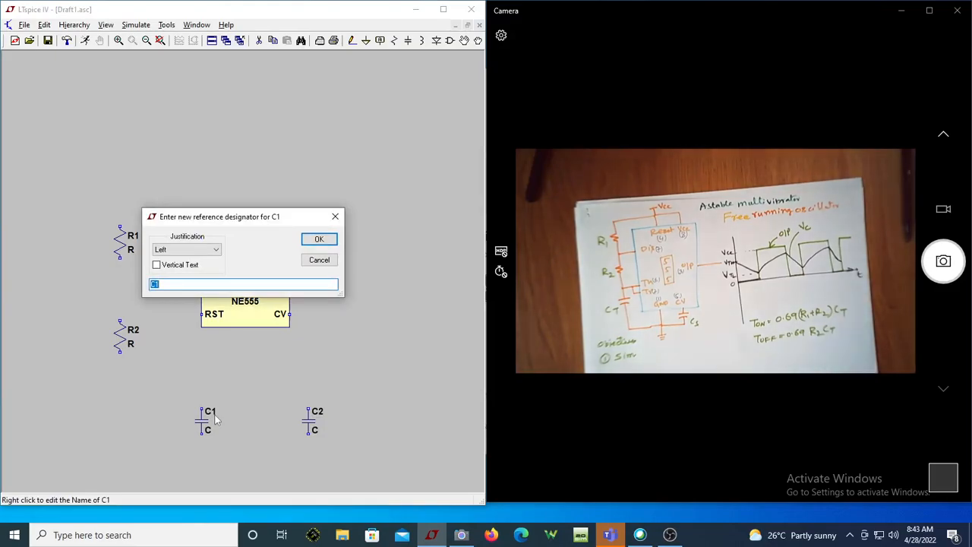
pyautogui.click(318, 239)
pyautogui.rightClick(319, 410)
pyautogui.write('Cs')
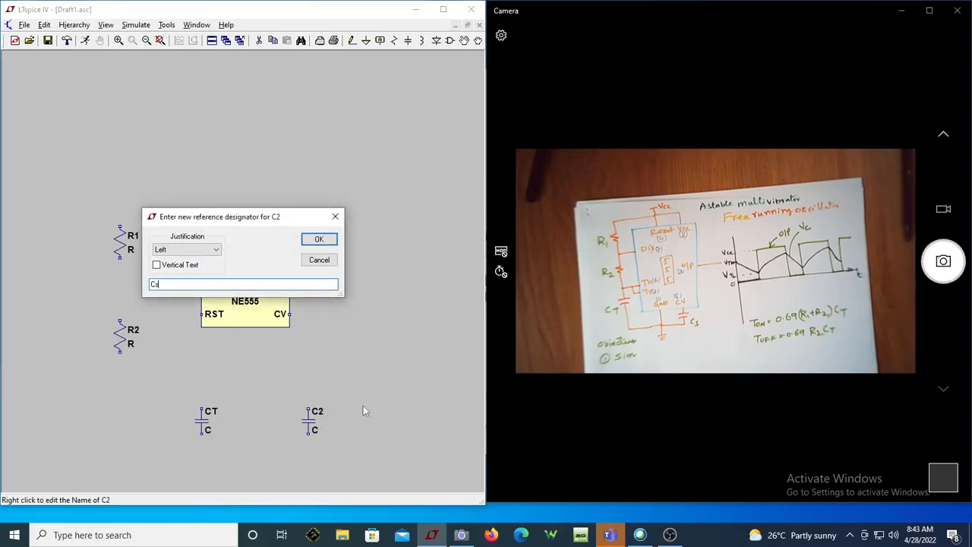
pyautogui.click(318, 240)
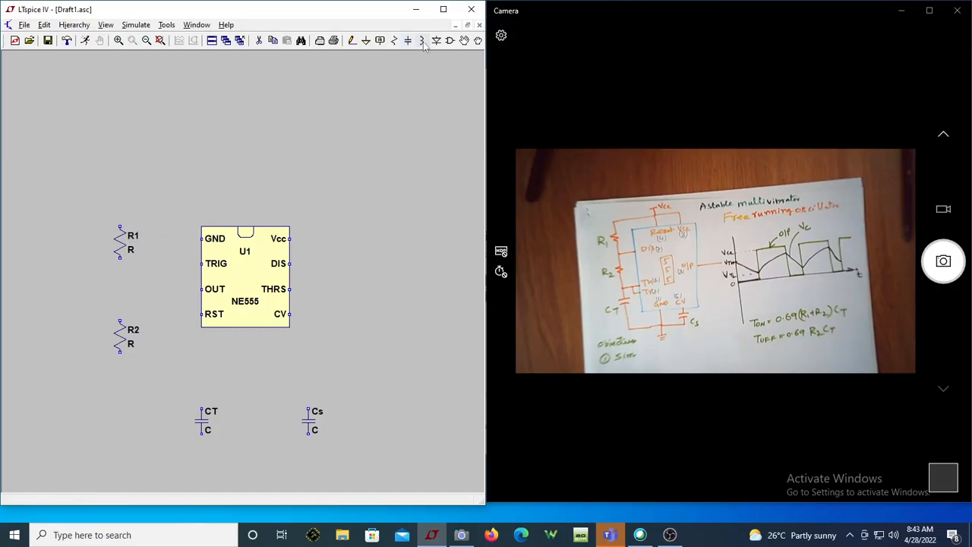
# - Place a voltage source from the main symbol library to the right of the NE555 timer
pyautogui.click(449, 41)
pyautogui.doubleClick(370, 273)
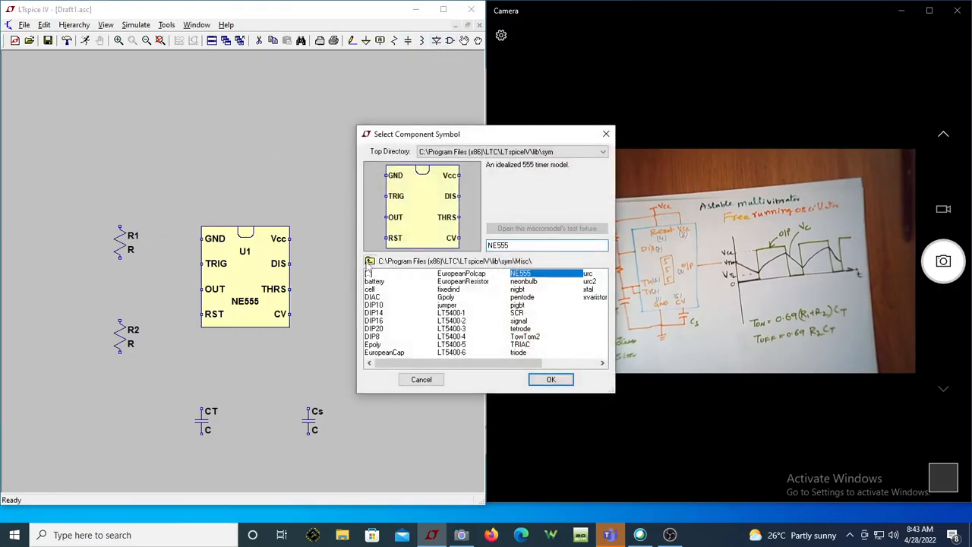
pyautogui.click(566, 363)
pyautogui.click(521, 337)
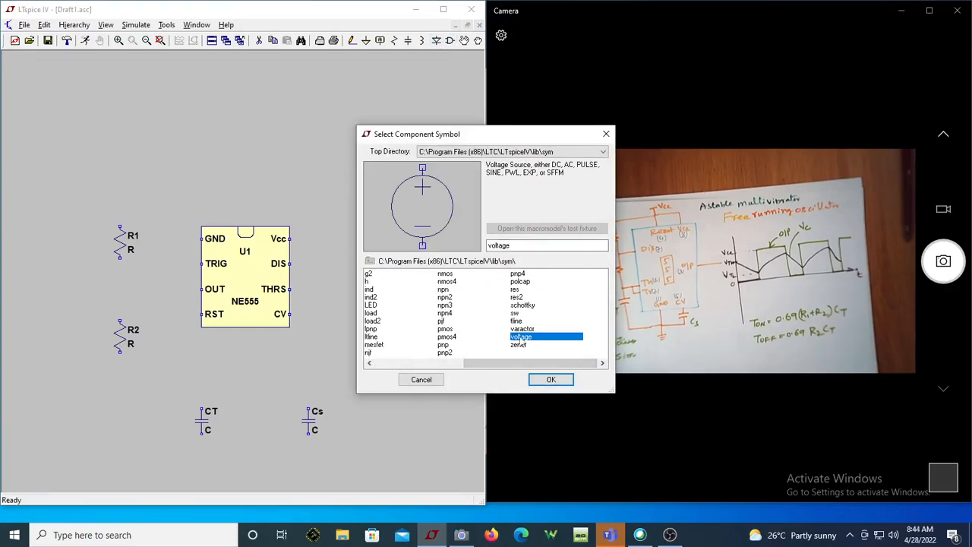
pyautogui.click(551, 379)
pyautogui.click(395, 304)
pyautogui.press('Escape')
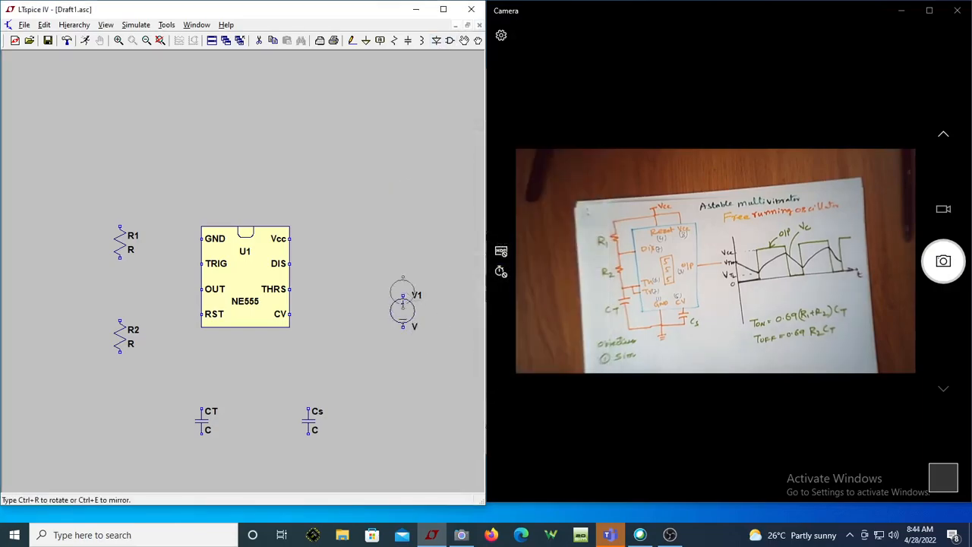
# - Set the voltage source's DC value to 5 V
pyautogui.rightClick(403, 309)
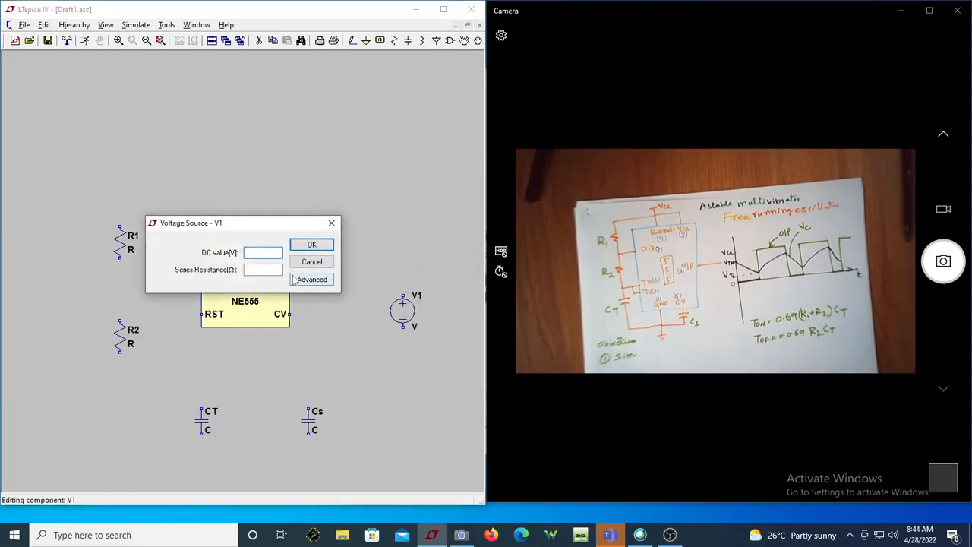
pyautogui.write('5')
pyautogui.click(312, 245)
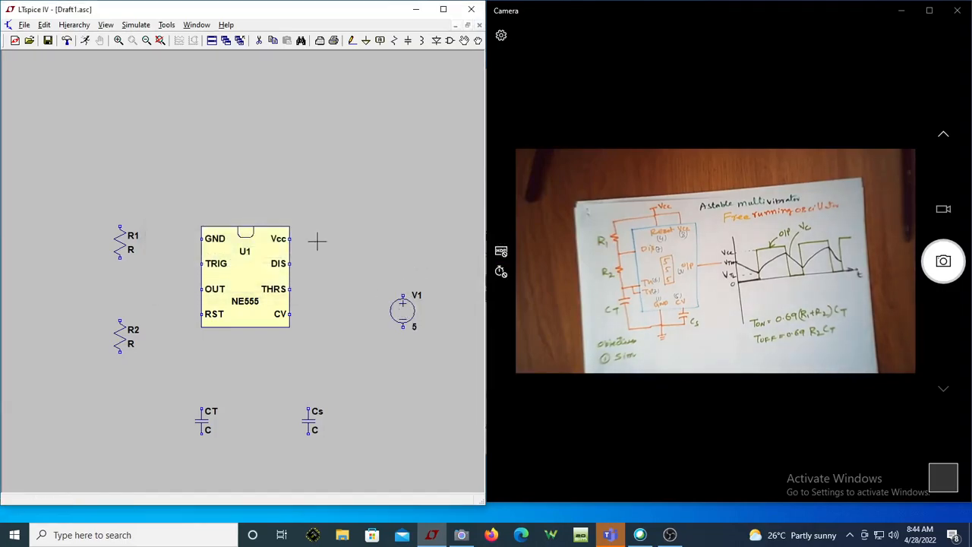
# - Wire downward from the voltage source's negative terminal and place ground symbols below it and beside the timer's GND pin
pyautogui.click(351, 41)
pyautogui.click(403, 390)
pyautogui.click(367, 42)
pyautogui.click(402, 402)
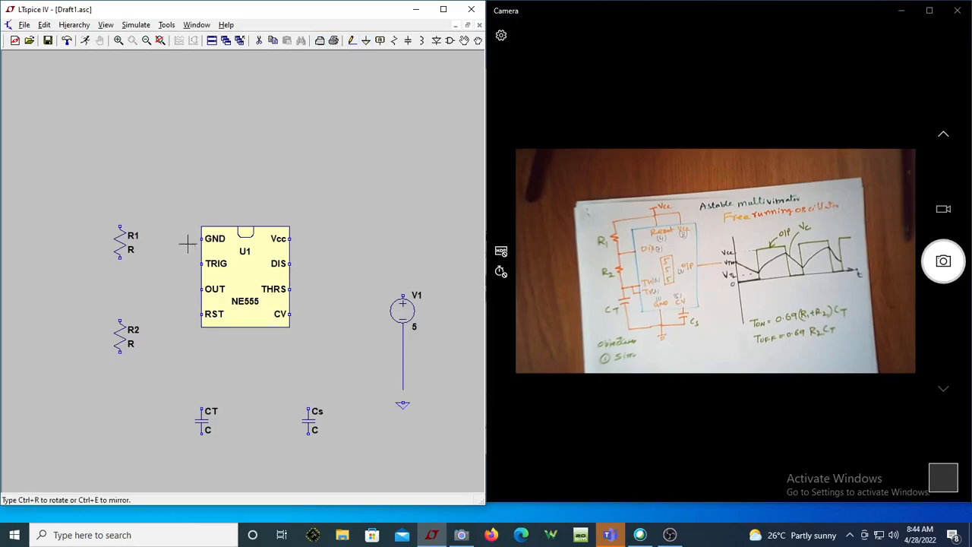
pyautogui.press('Escape')
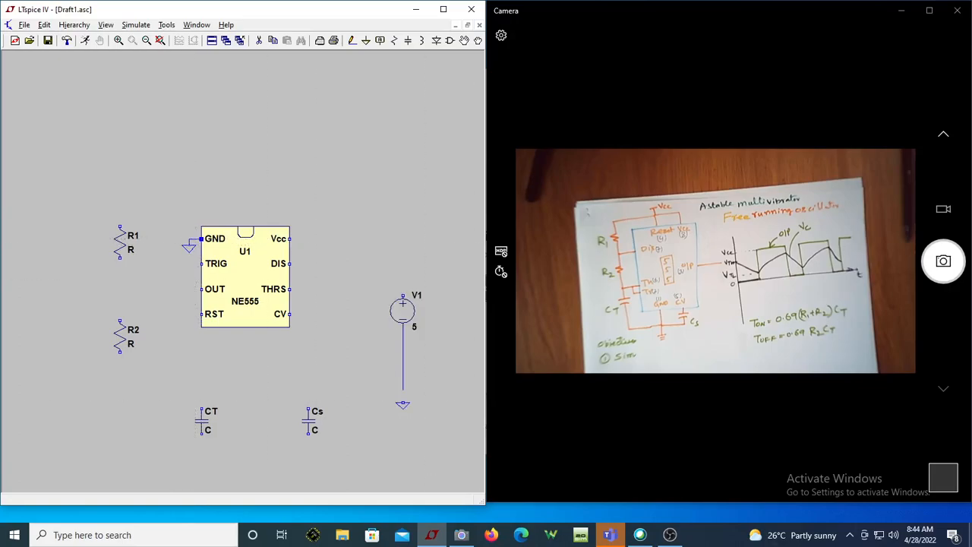
pyautogui.click(670, 535)
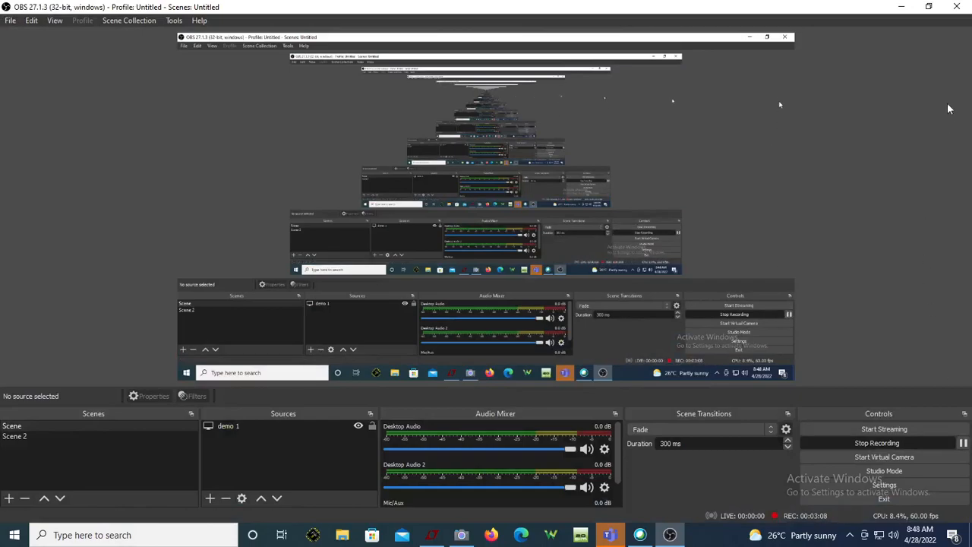
pyautogui.click(902, 10)
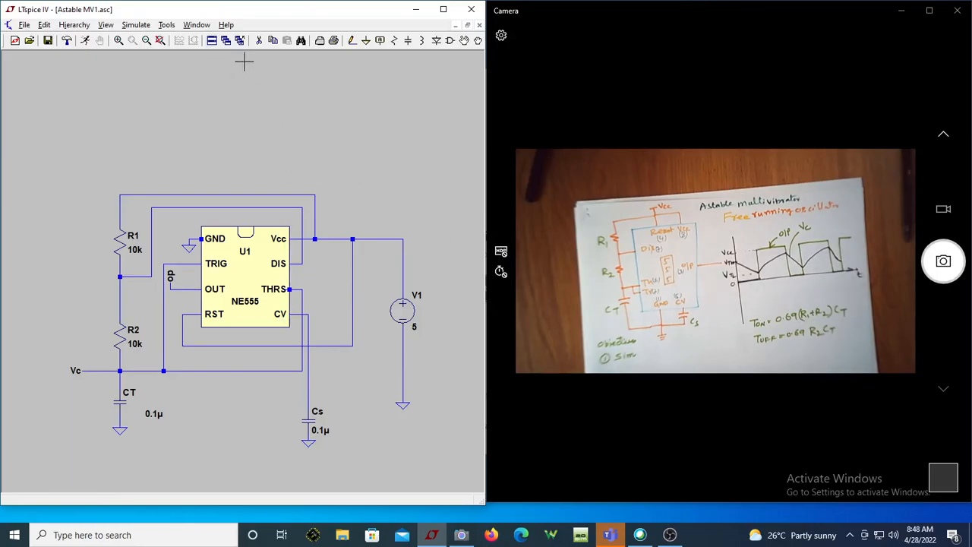
# - Run a transient simulation with stop time 1m, data saving from 0 and maximum timestep 1u
pyautogui.click(86, 41)
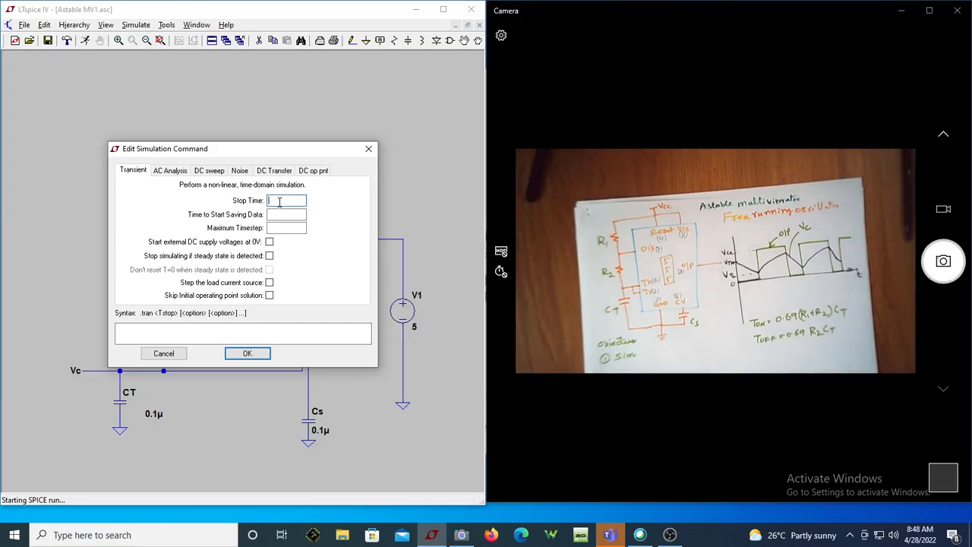
pyautogui.write('1m')
pyautogui.press('Tab')
pyautogui.write('0')
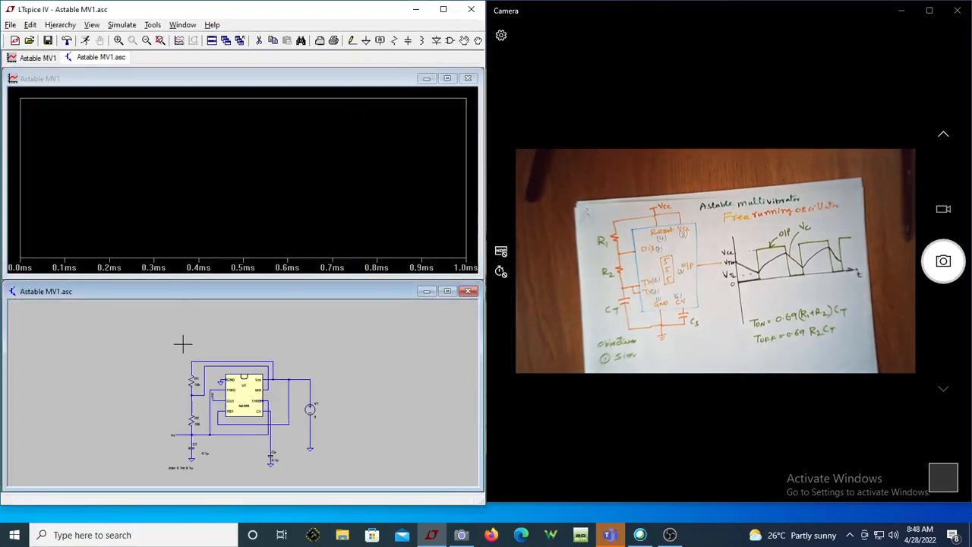
# - Maximize LTspice with the schematic and waveform windows tiled, and plot the voltages at the Vc and op nodes
pyautogui.doubleClick(253, 295)
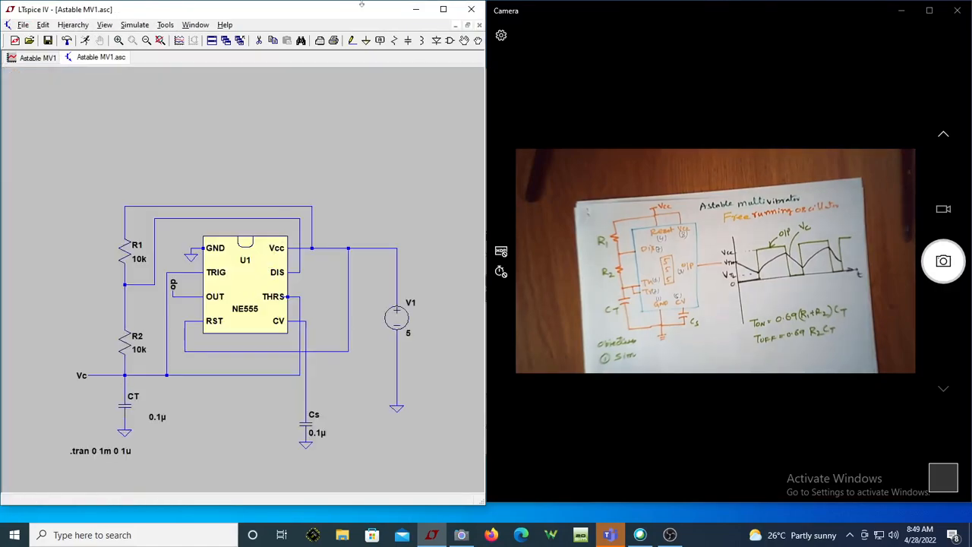
pyautogui.click(443, 9)
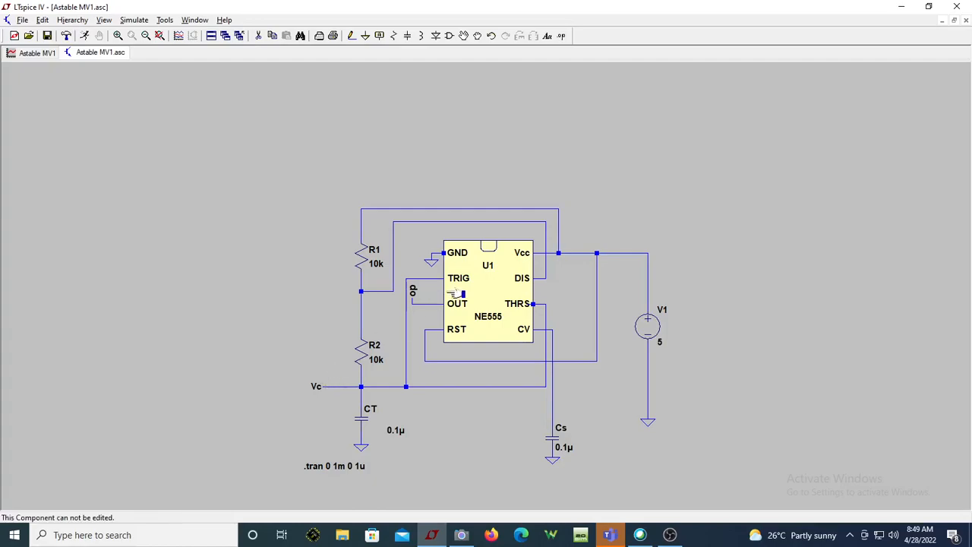
pyautogui.click(212, 36)
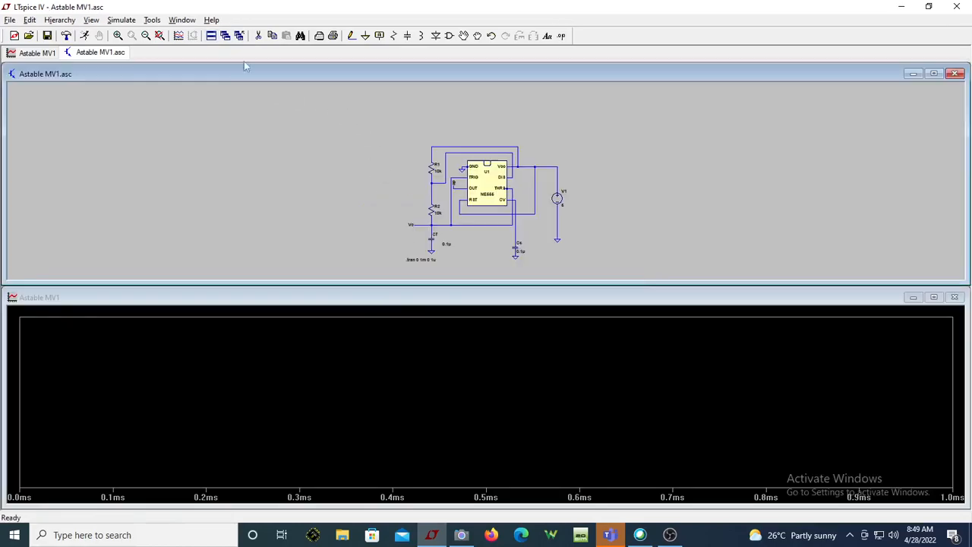
pyautogui.click(422, 221)
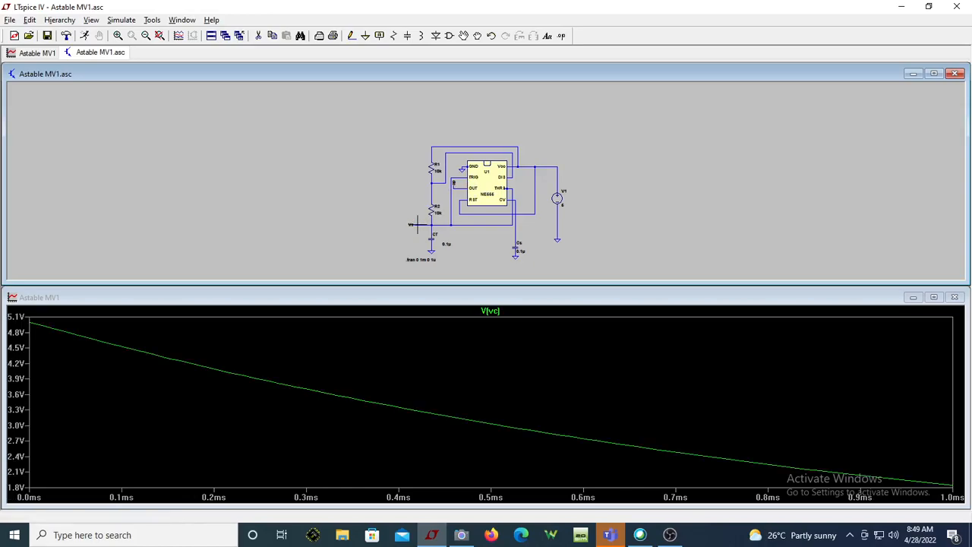
pyautogui.click(459, 185)
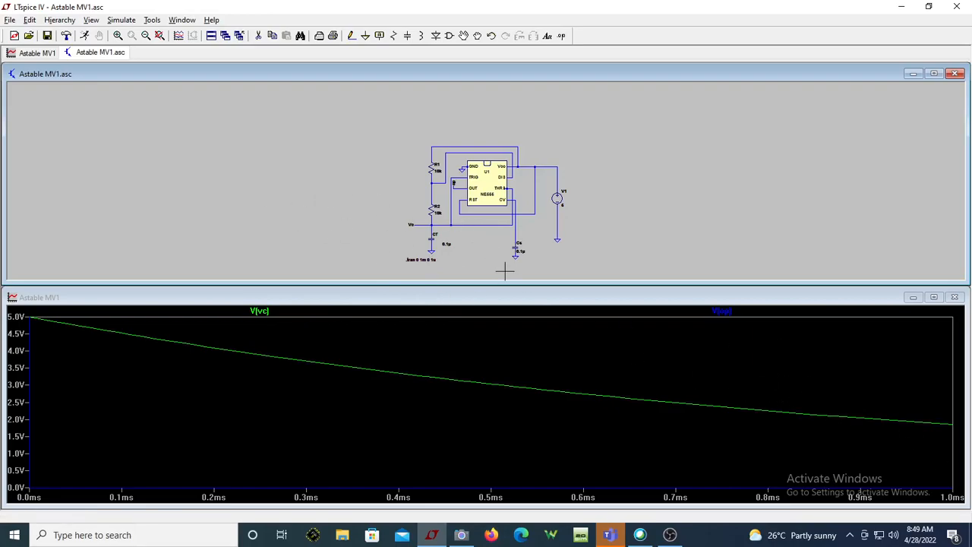
# - Change the transient stop time to 10m, rerun the simulation and maximize the waveform window
pyautogui.rightClick(423, 260)
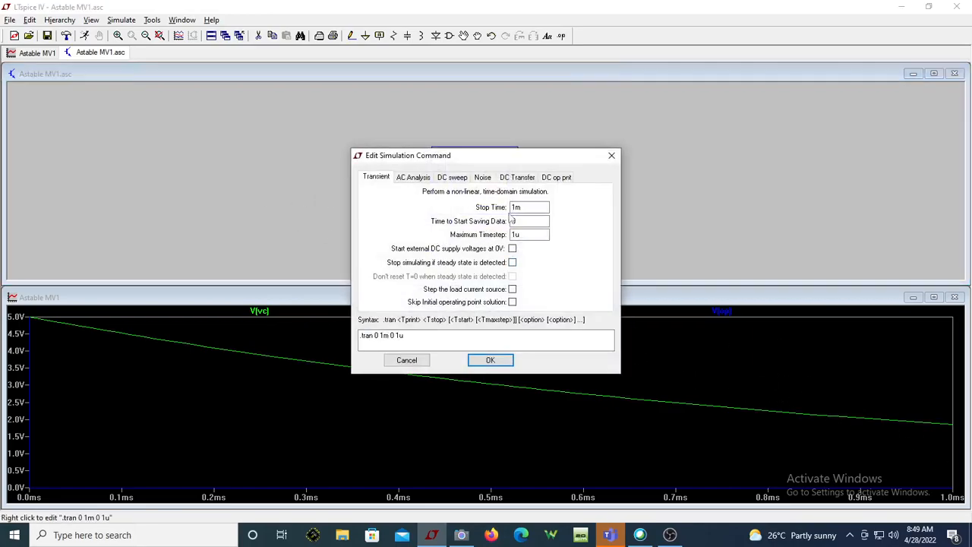
pyautogui.write('0')
pyautogui.press('Return')
pyautogui.click(85, 35)
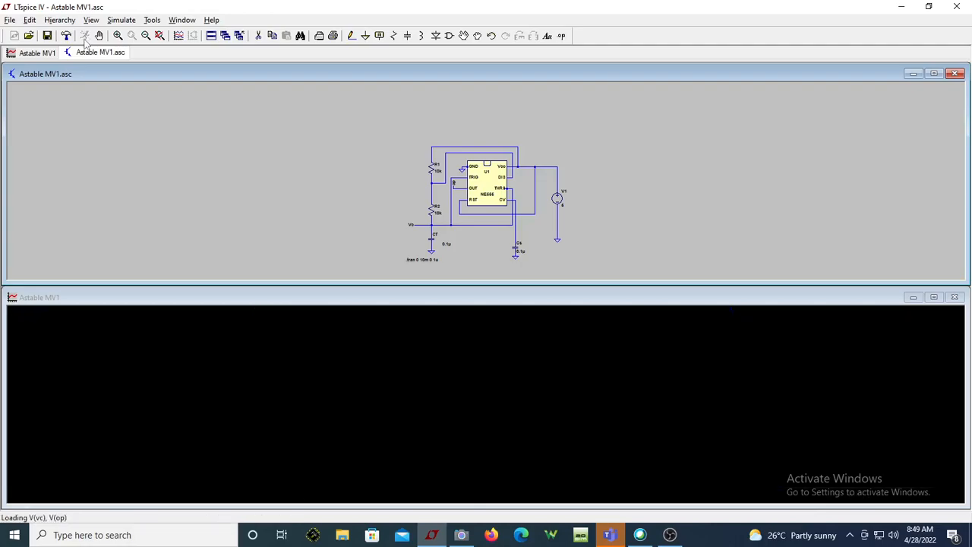
pyautogui.doubleClick(395, 298)
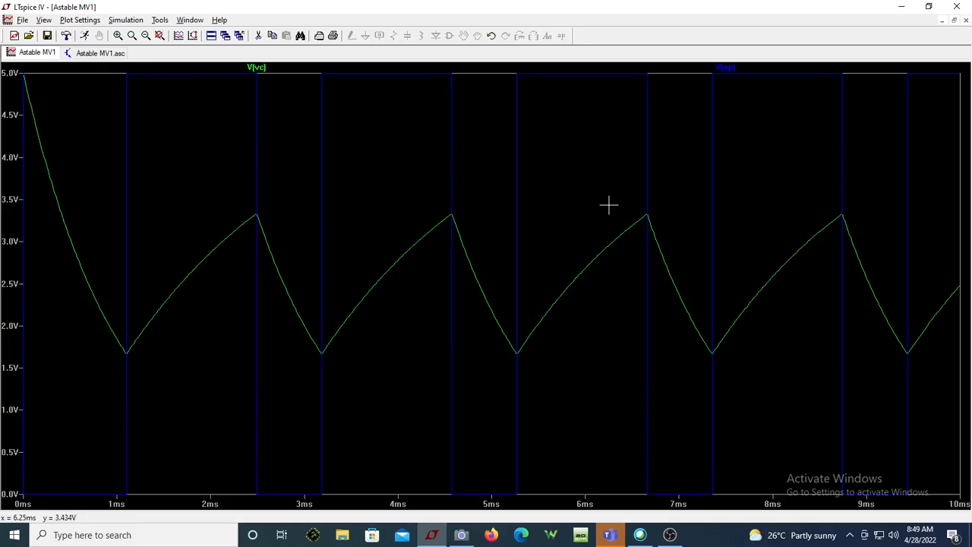
# - Compare the simulated waveforms with the hand-drawn astable circuit sketch in the Camera app and return to LTspice
pyautogui.click(473, 536)
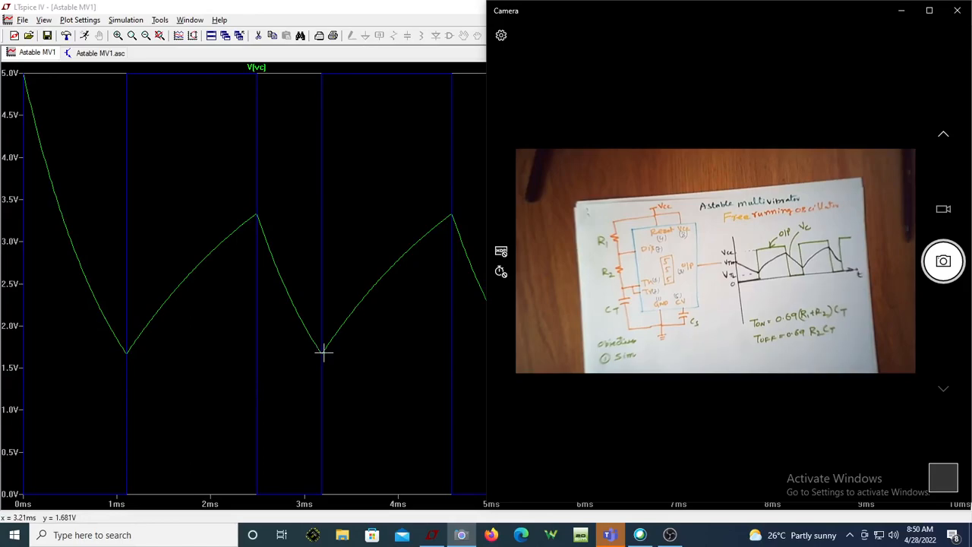
pyautogui.click(406, 9)
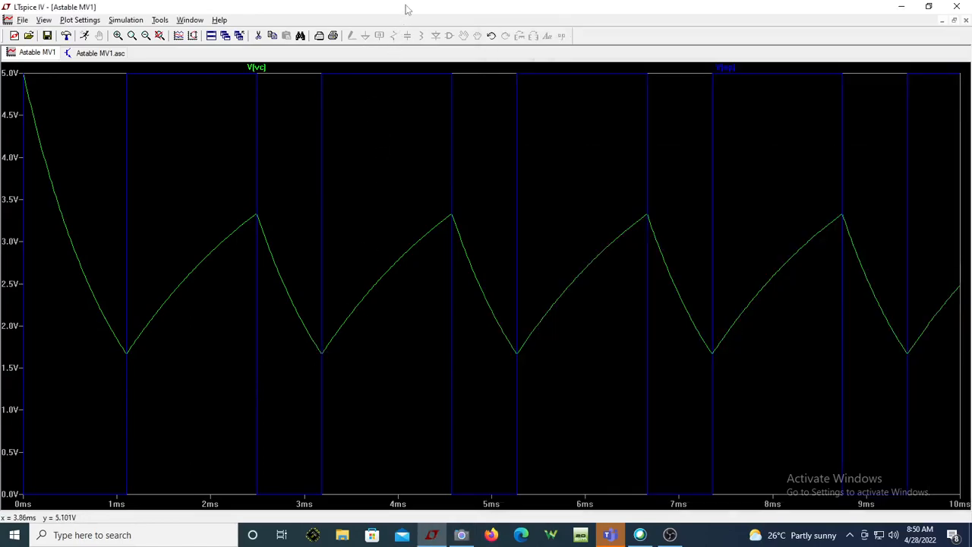
pyautogui.doubleClick(406, 9)
pyautogui.doubleClick(474, 147)
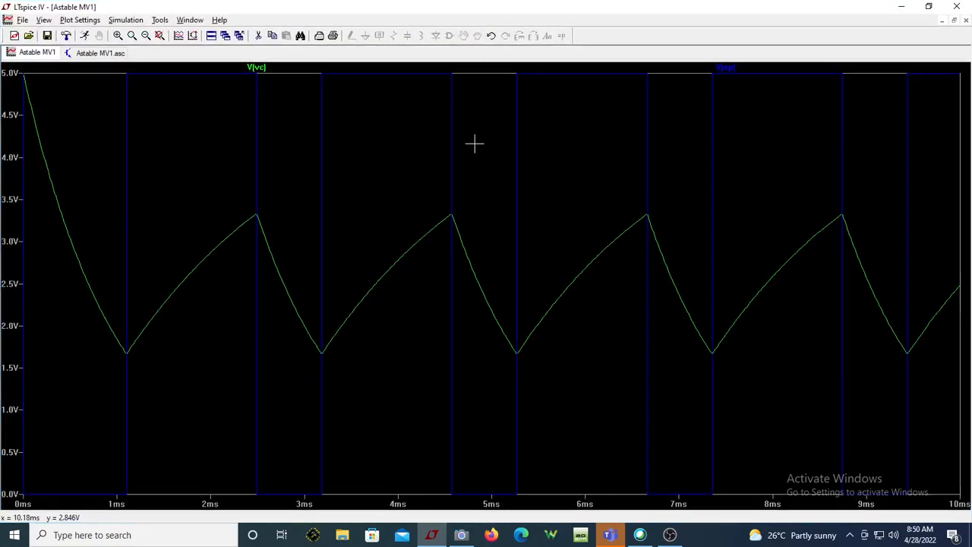
# - Attach a cursor to V(vc) and measure the capacitor voltage at the trough near 5.3 ms
pyautogui.click(256, 67)
pyautogui.moveTo(540, 311)
pyautogui.mouseDown()
pyautogui.moveTo(510, 311)
pyautogui.moveTo(510, 298)
pyautogui.moveTo(517, 304)
pyautogui.mouseUp()
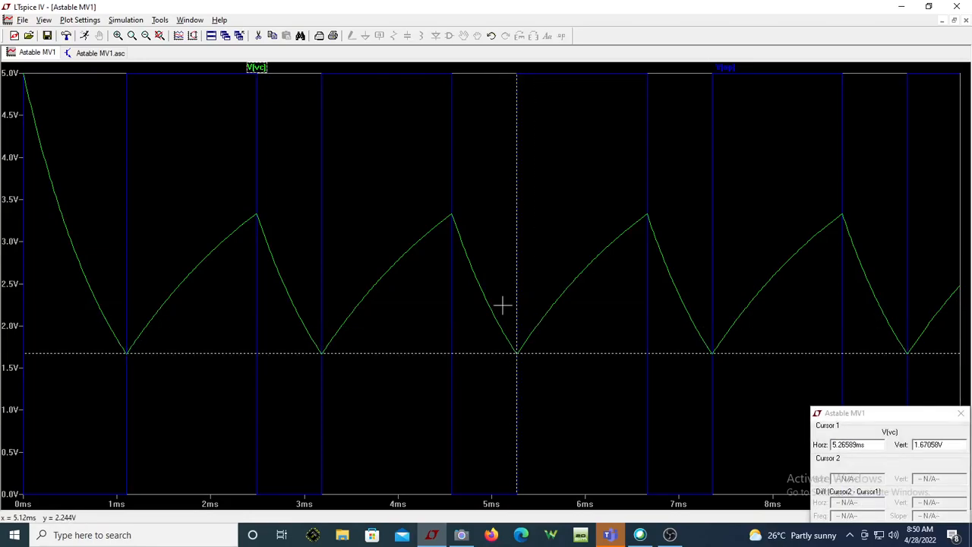
pyautogui.moveTo(471, 279); pyautogui.dragTo(560, 416)
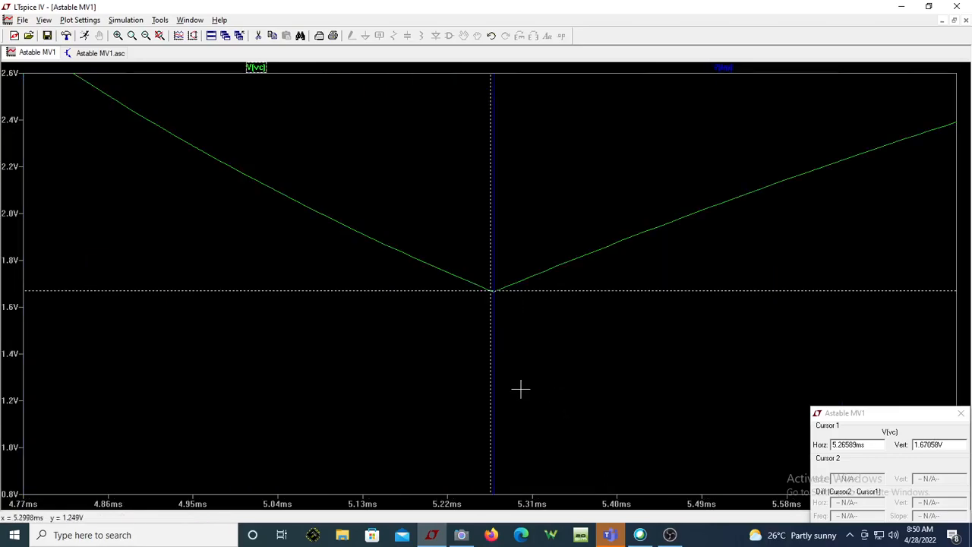
pyautogui.moveTo(490, 392); pyautogui.dragTo(495, 395)
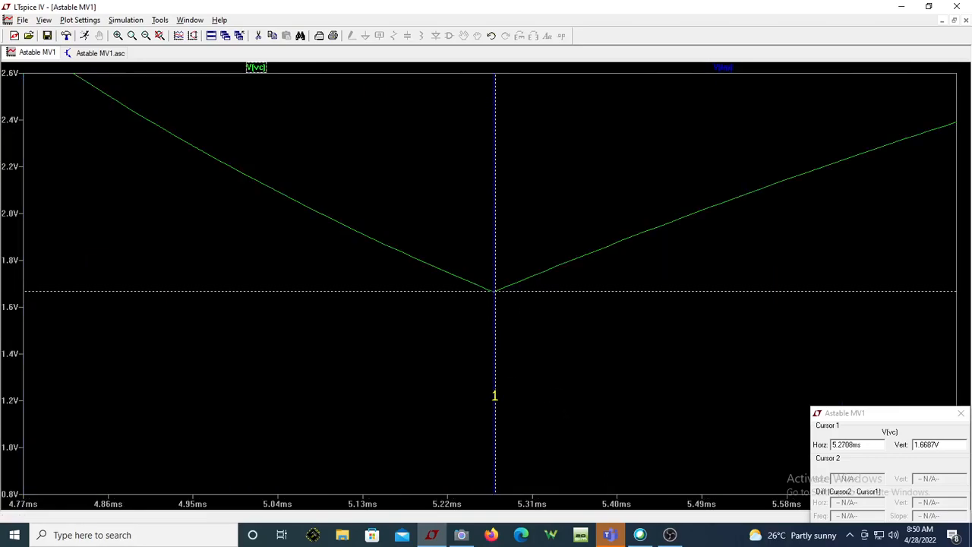
pyautogui.moveTo(945, 444); pyautogui.dragTo(906, 445)
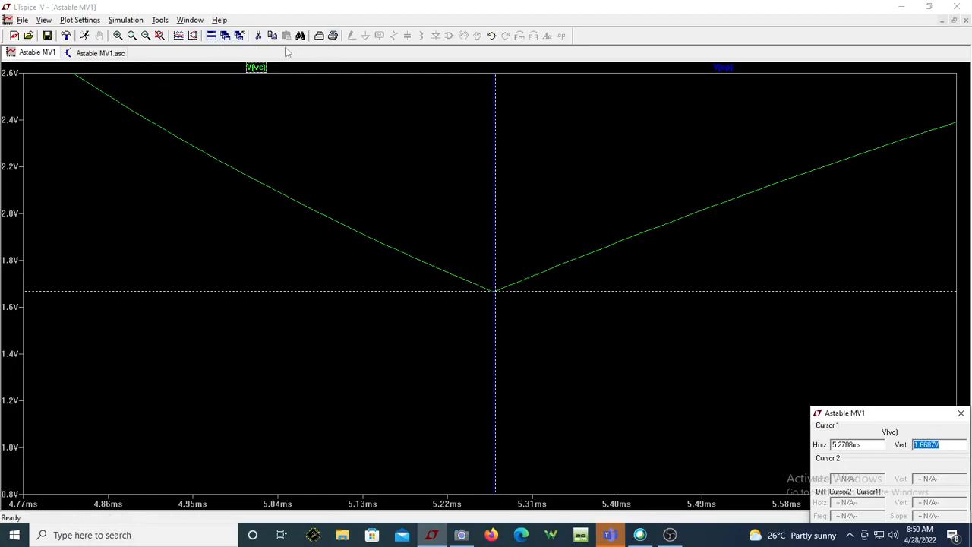
# - Measure V(vc) at the peak near 4.6 ms with the cursor and compare it with the sketch in the Camera app
pyautogui.click(158, 37)
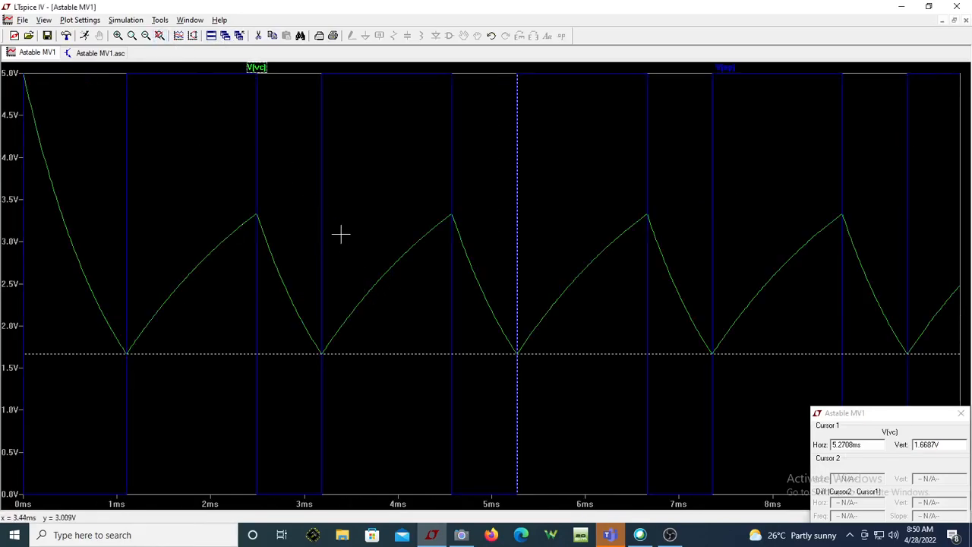
pyautogui.moveTo(423, 182); pyautogui.dragTo(583, 456)
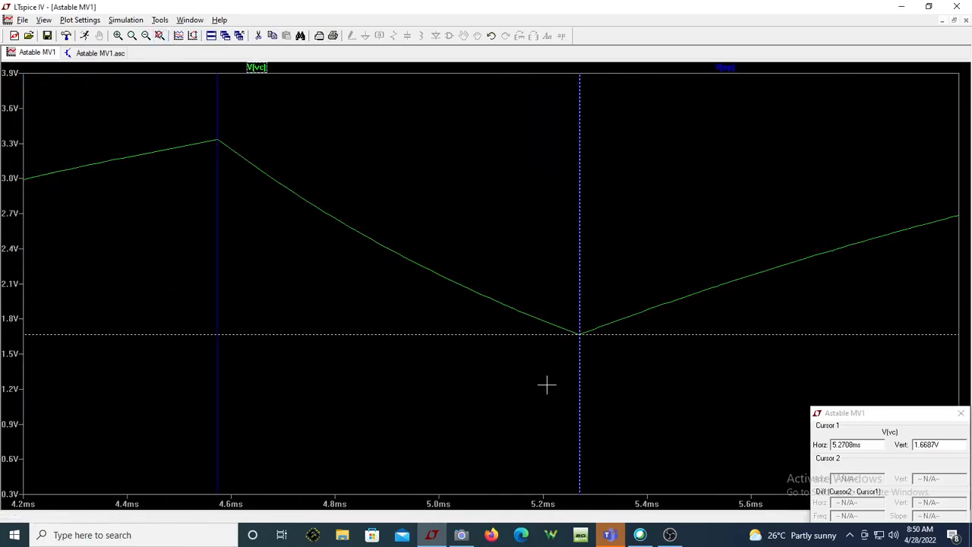
pyautogui.moveTo(578, 333); pyautogui.dragTo(217, 229)
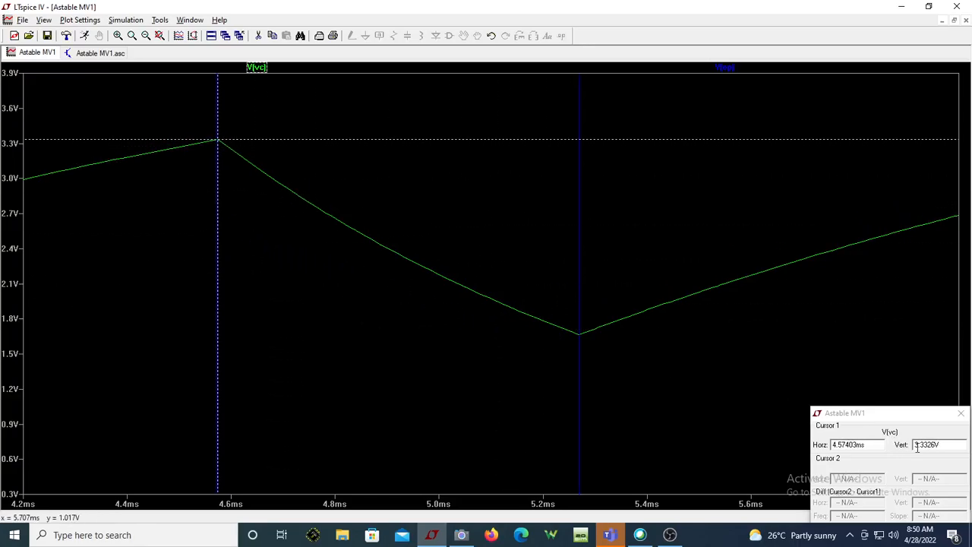
pyautogui.moveTo(951, 445); pyautogui.dragTo(907, 442)
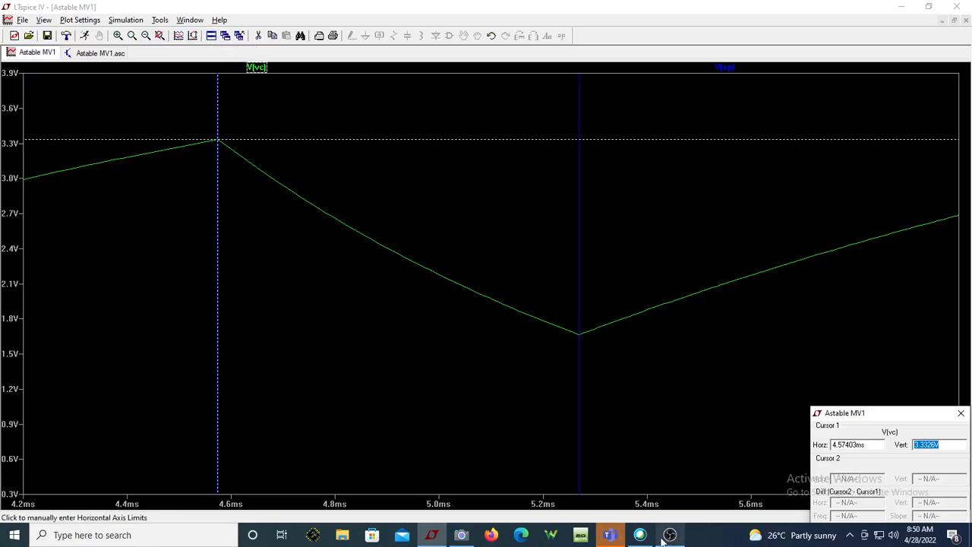
pyautogui.click(461, 534)
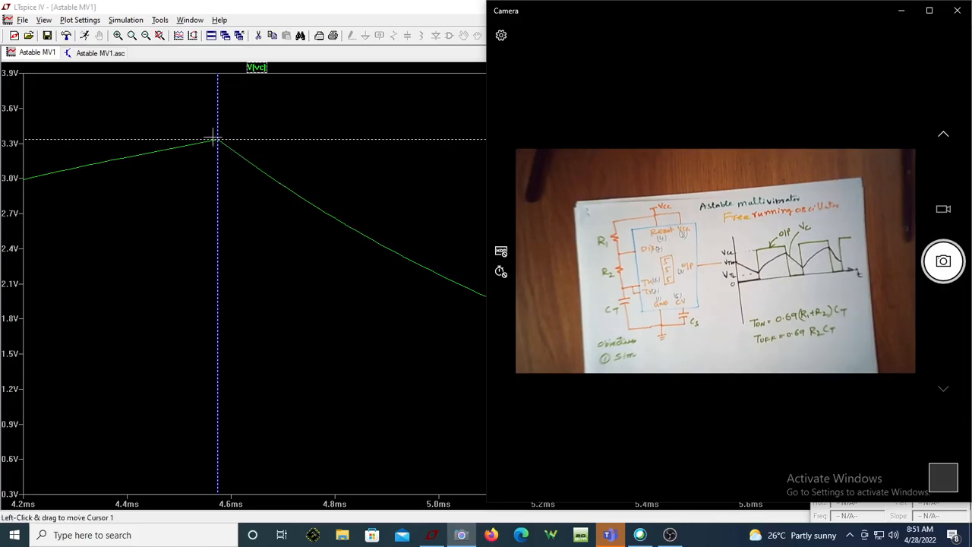
pyautogui.click(304, 239)
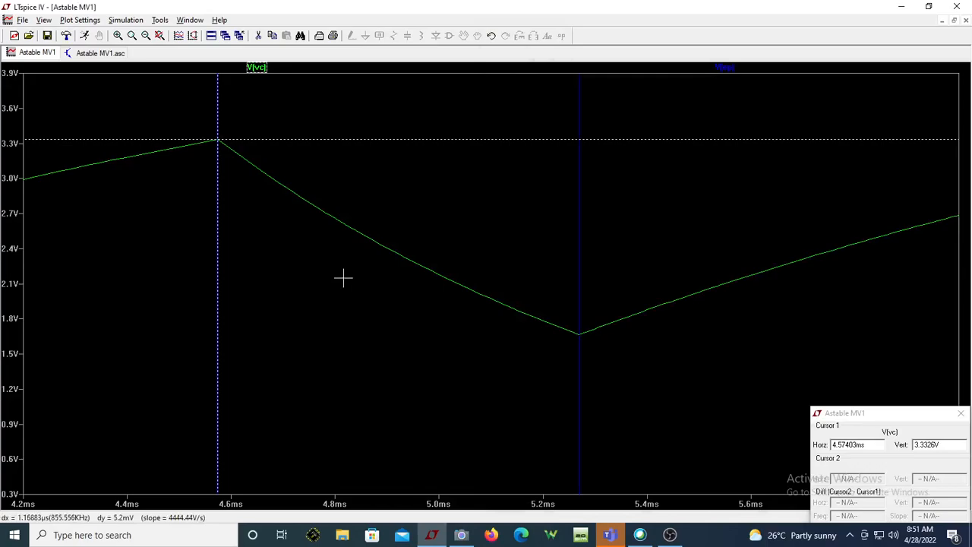
# - Attach a second cursor on V(op), add a plot pane and move the V(vc) trace into it, showing the full time range
pyautogui.click(728, 68)
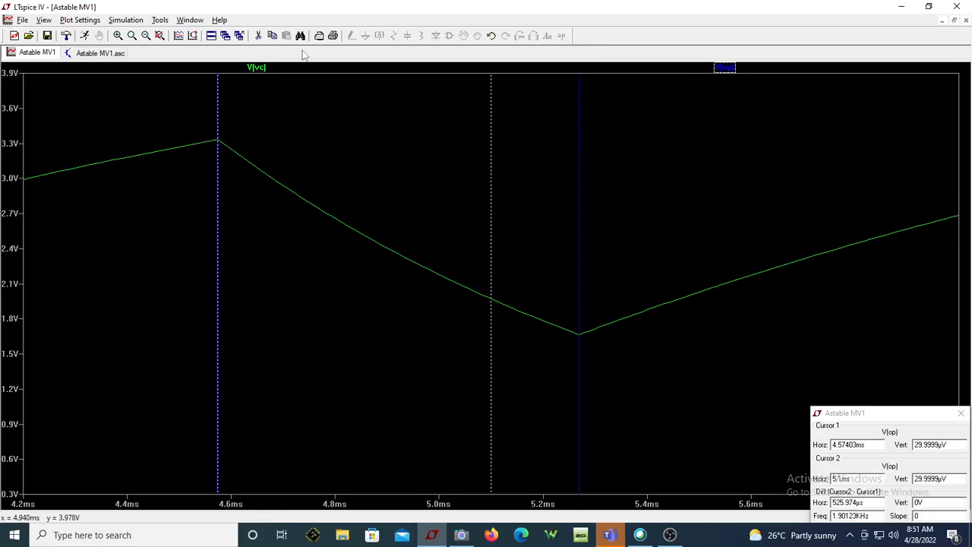
pyautogui.click(160, 36)
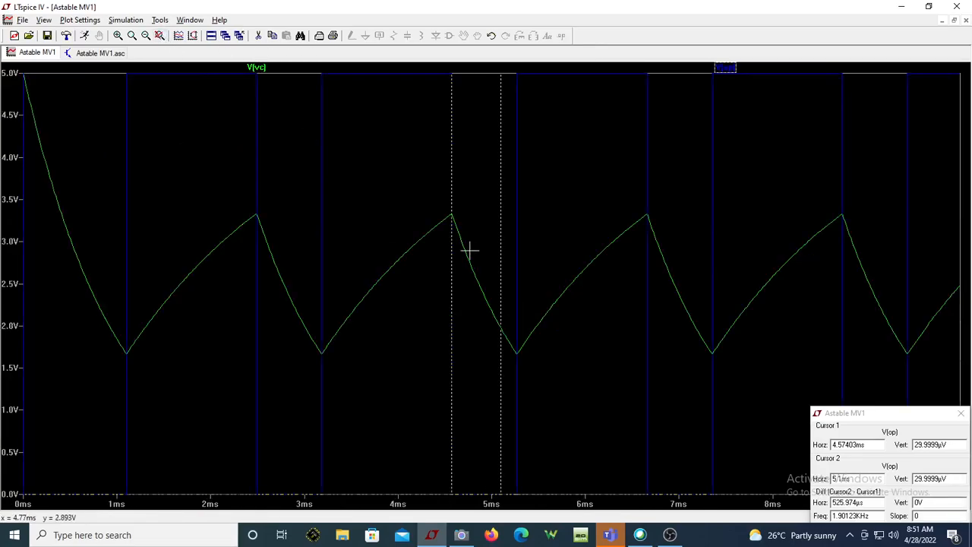
pyautogui.rightClick(382, 193)
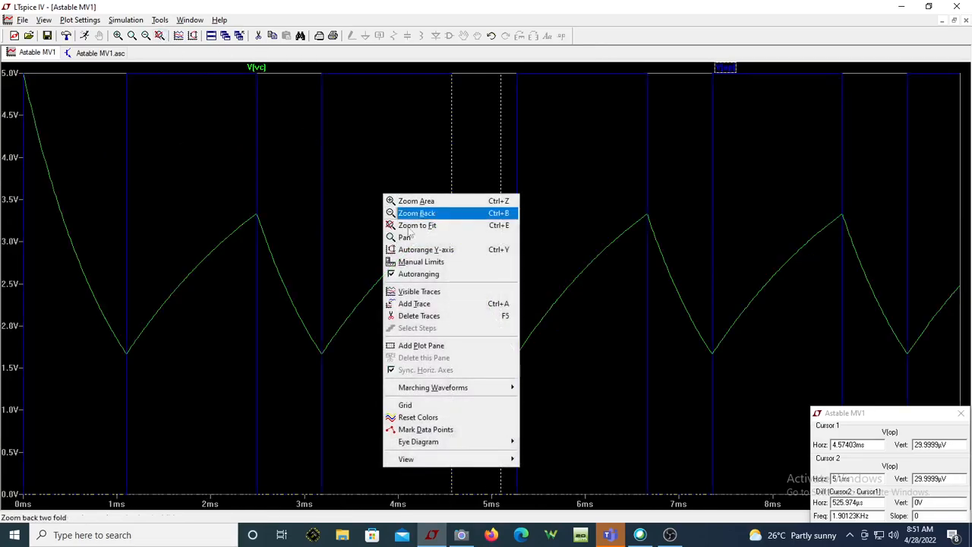
pyautogui.click(425, 346)
pyautogui.moveTo(262, 282); pyautogui.dragTo(268, 237)
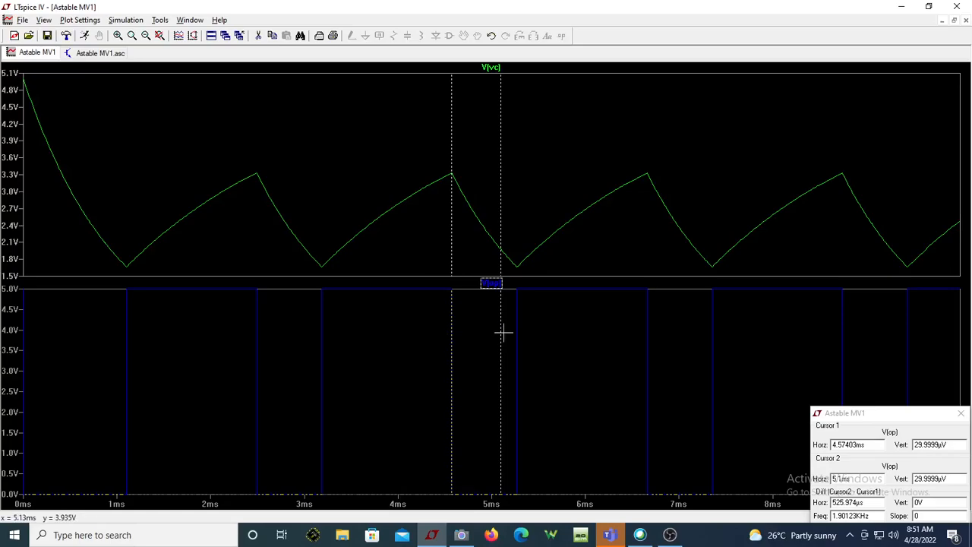
# - Place cursor 2 on the V(op) rising edge near 3.2 ms to measure the high time up to cursor 1
pyautogui.moveTo(500, 336); pyautogui.dragTo(319, 337)
pyautogui.moveTo(276, 260); pyautogui.dragTo(483, 514)
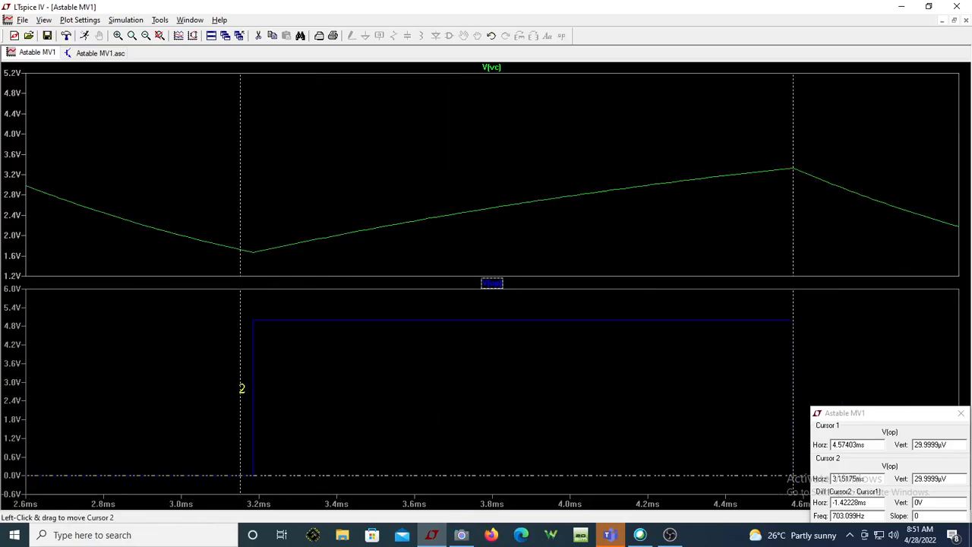
pyautogui.moveTo(240, 390); pyautogui.dragTo(253, 390)
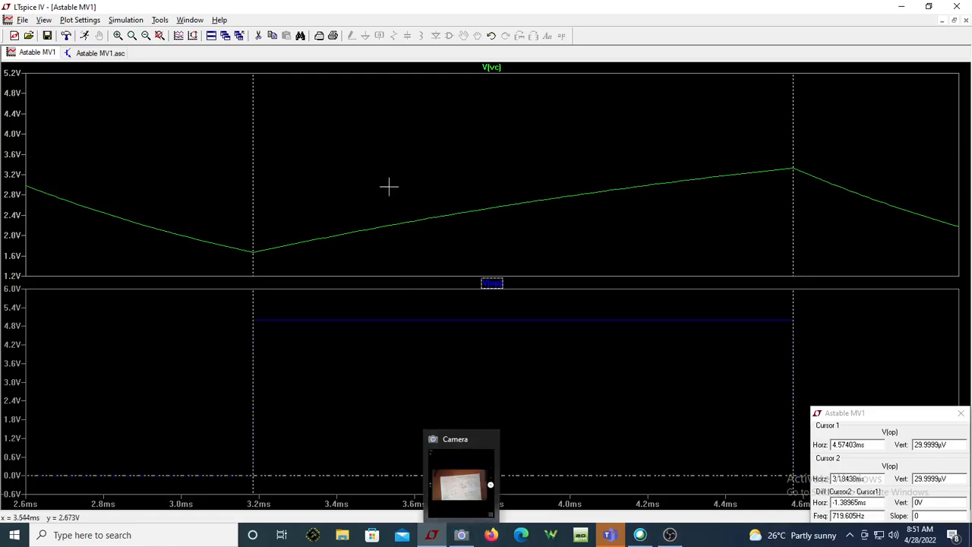
# - Tile the waveform and schematic windows and compare the cursors' time difference with the TON formula in the Camera app
pyautogui.click(212, 35)
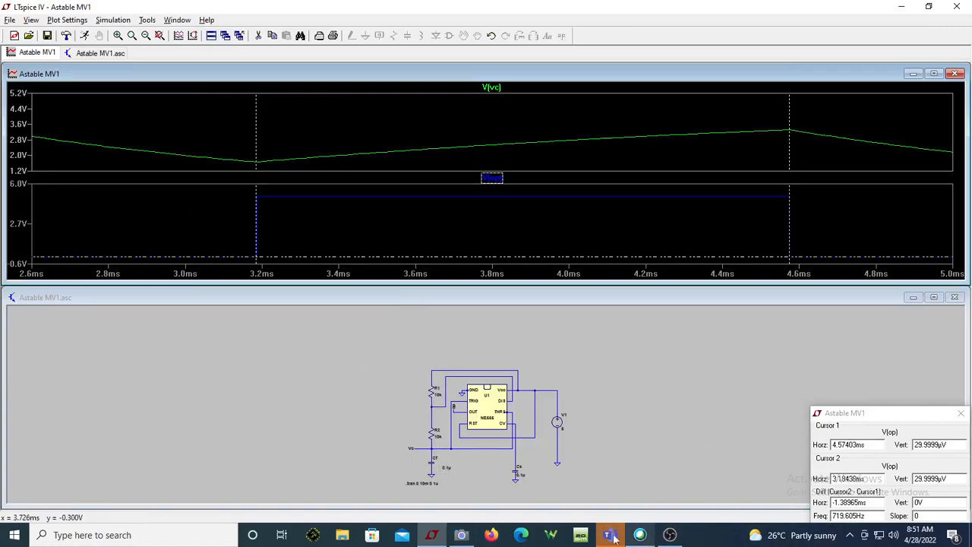
pyautogui.click(461, 535)
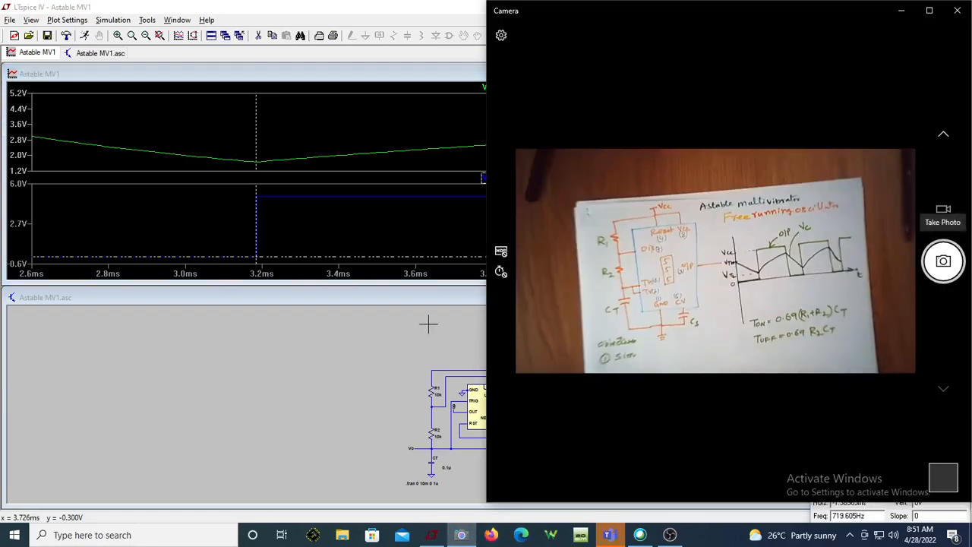
pyautogui.click(382, 334)
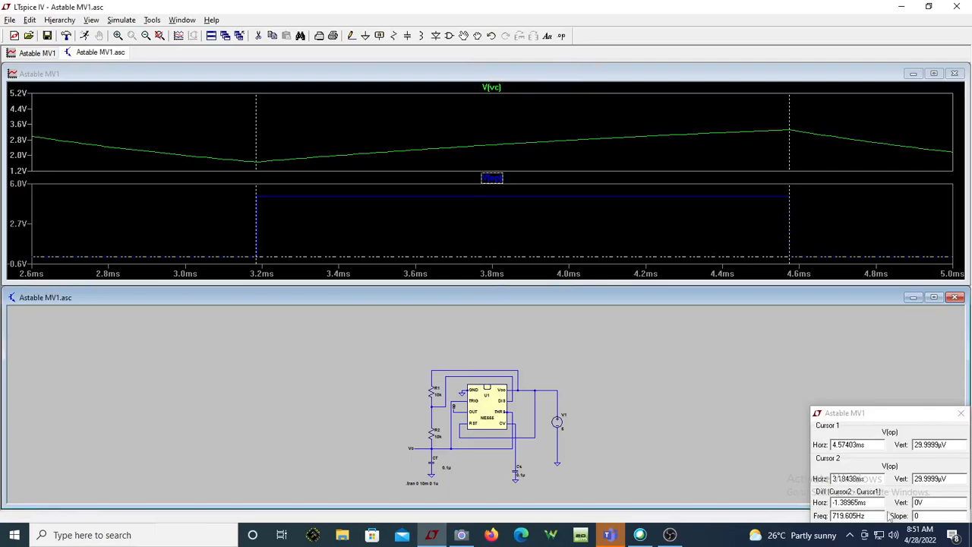
pyautogui.moveTo(877, 506); pyautogui.dragTo(833, 503)
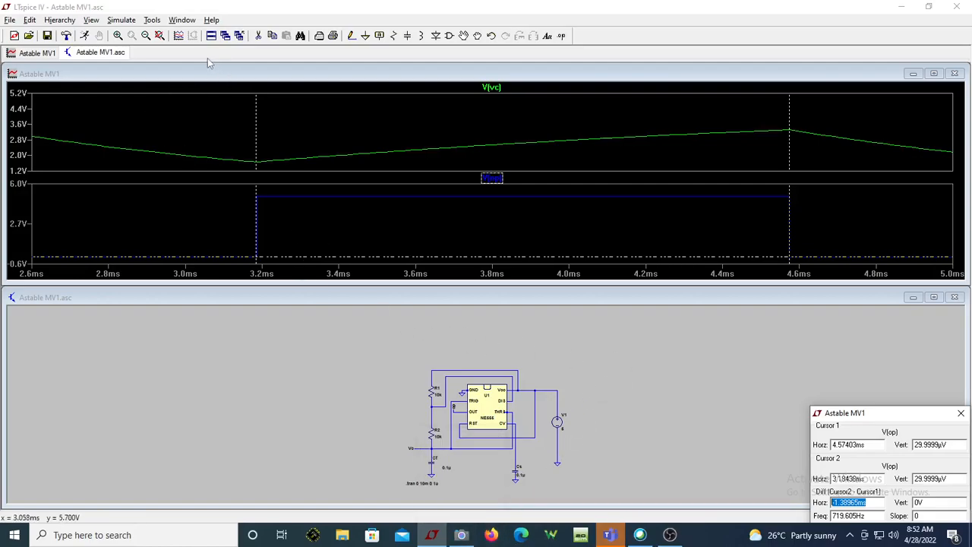
# - Measure the V(op) low time by moving cursor 1 to the falling edge near 2.5 ms, and compare it with the TOFF formula in Camera
pyautogui.click(160, 36)
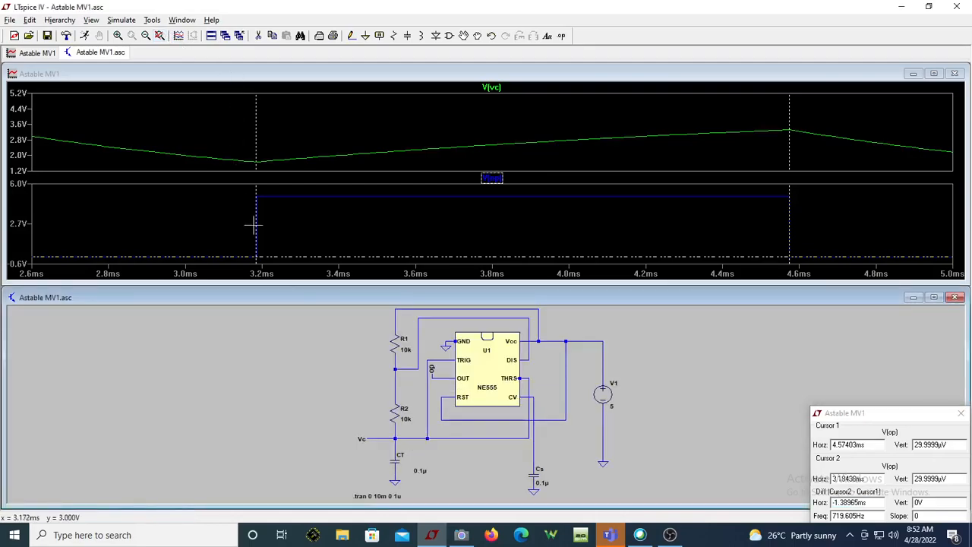
pyautogui.click(337, 216)
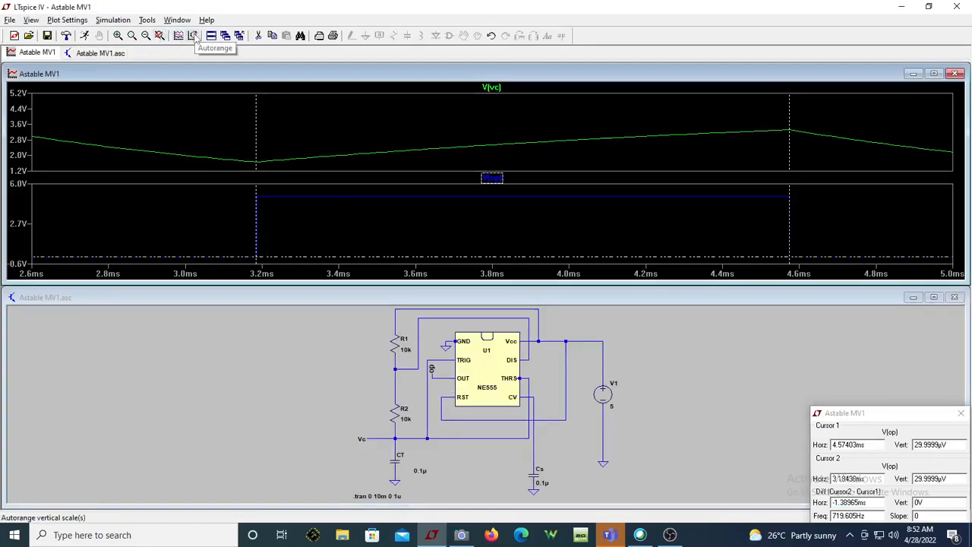
pyautogui.click(160, 36)
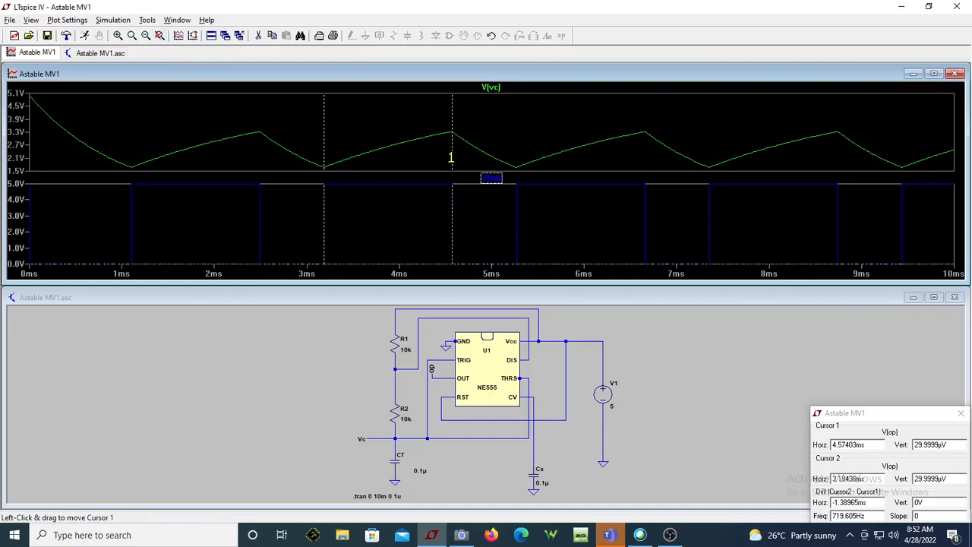
pyautogui.moveTo(451, 157); pyautogui.dragTo(350, 158)
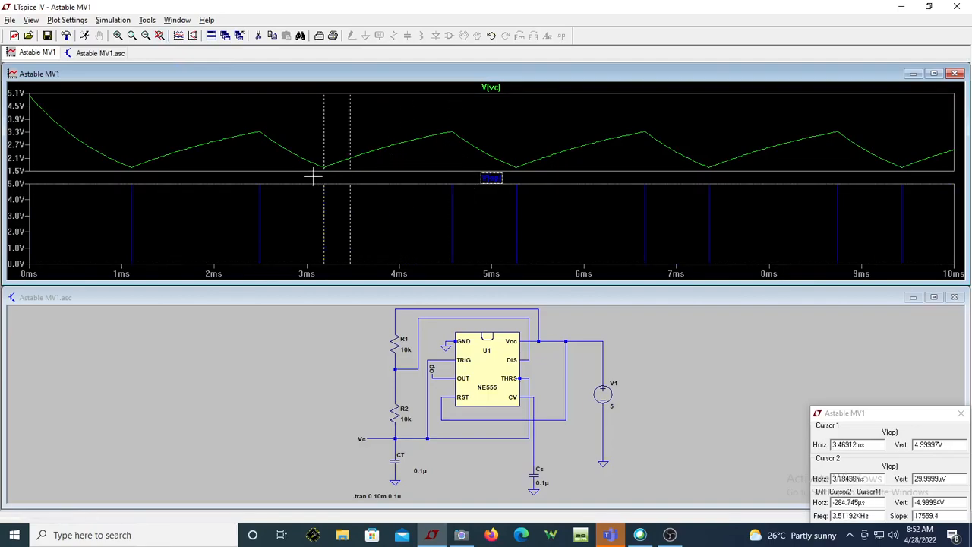
pyautogui.doubleClick(323, 77)
pyautogui.moveTo(349, 261); pyautogui.dragTo(257, 258)
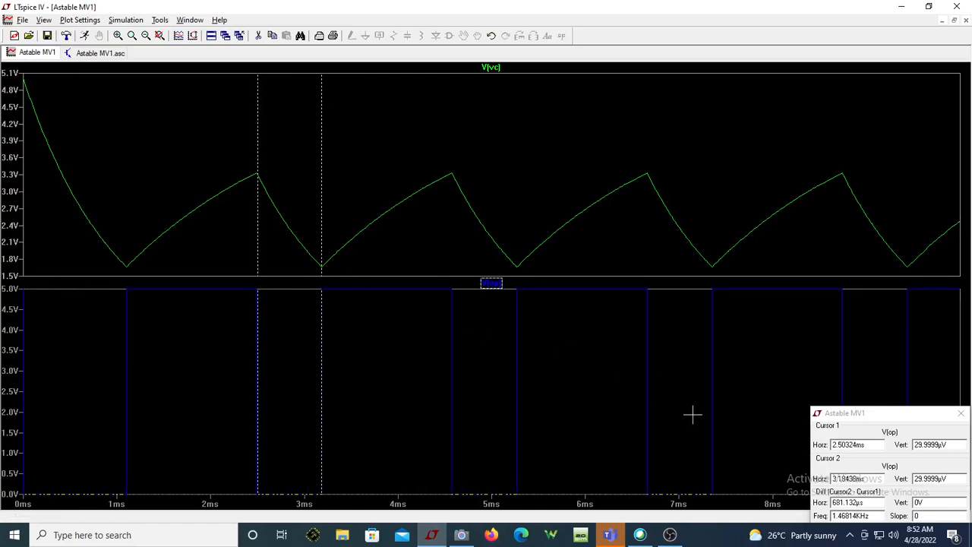
pyautogui.moveTo(880, 504); pyautogui.dragTo(820, 497)
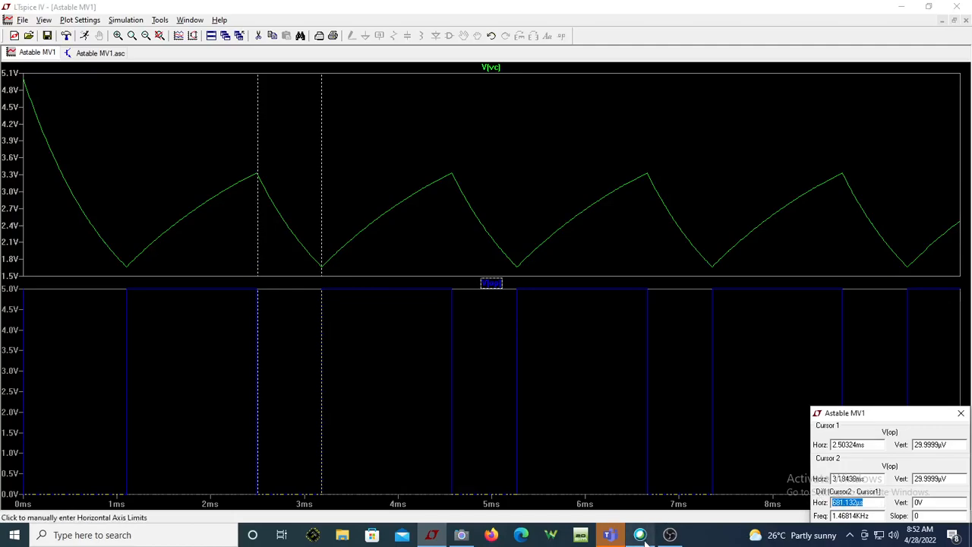
pyautogui.click(461, 535)
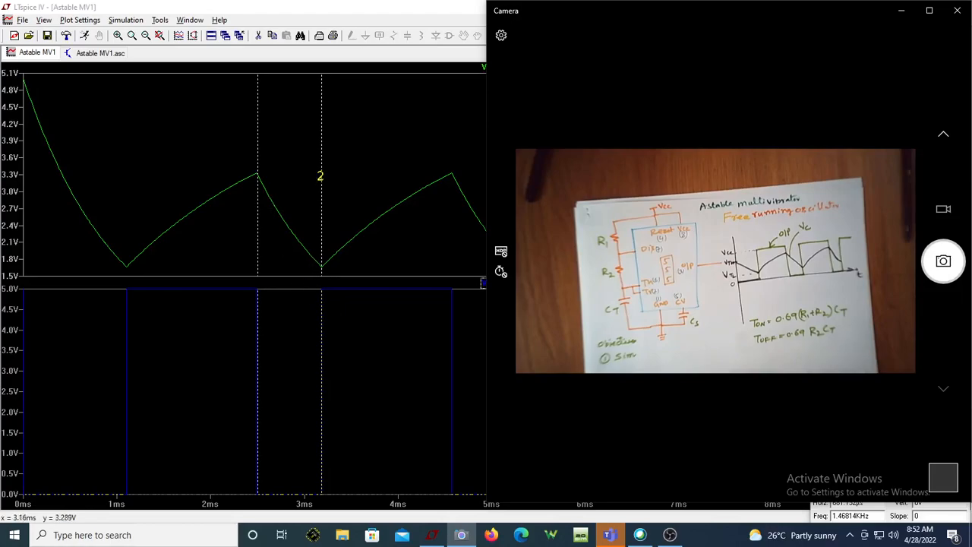
pyautogui.click(376, 154)
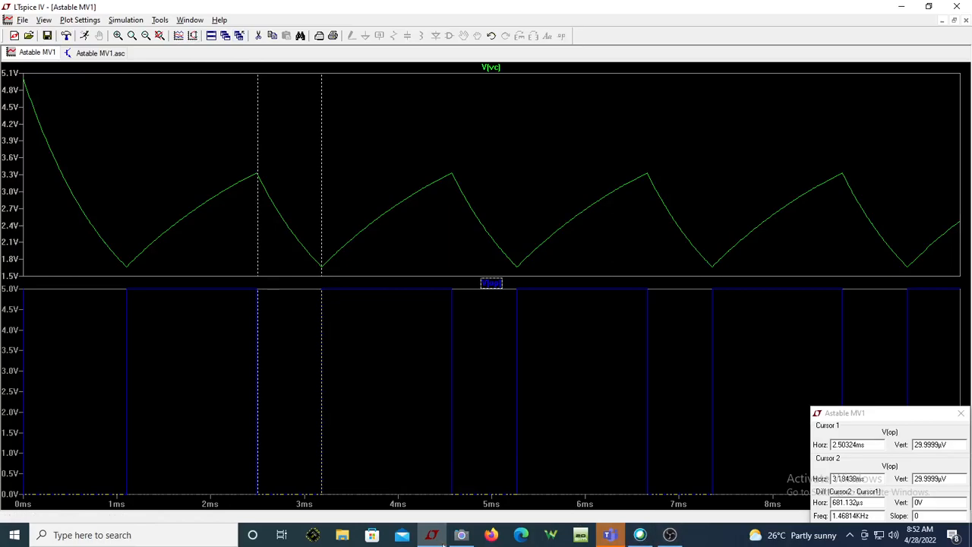
# - Tile the waveform and schematic windows, set R1 to 33k and rerun the transient simulation
pyautogui.click(211, 36)
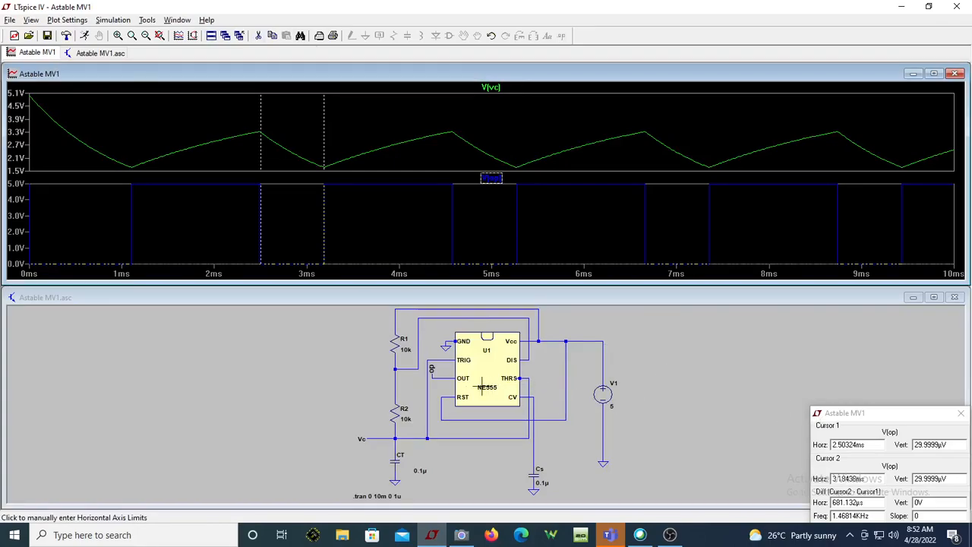
pyautogui.rightClick(407, 350)
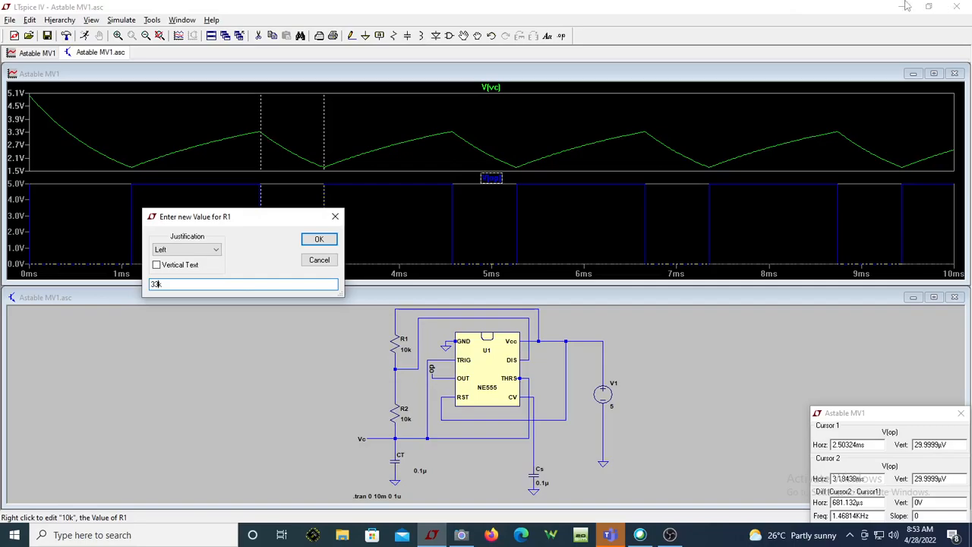
pyautogui.click(319, 240)
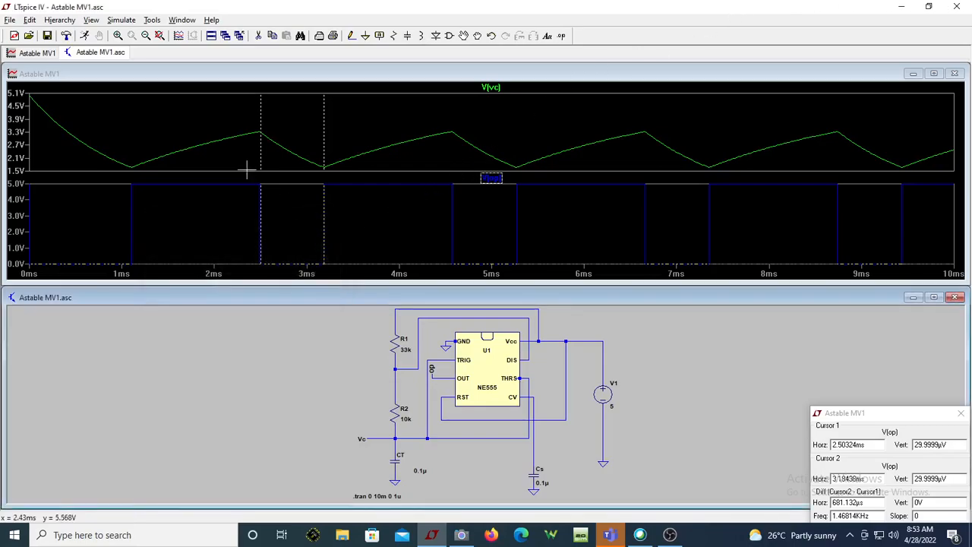
pyautogui.click(84, 35)
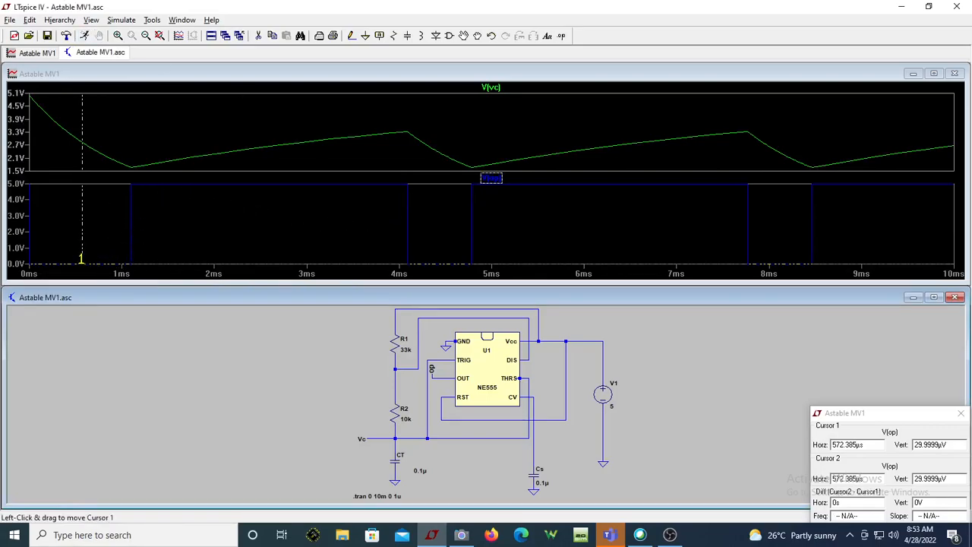
# - Measure the V(op) high time with cursor 1 on the rising edge near 1.1 ms and cursor 2 near 4.07 ms
pyautogui.click(81, 258)
pyautogui.moveTo(81, 259); pyautogui.dragTo(132, 250)
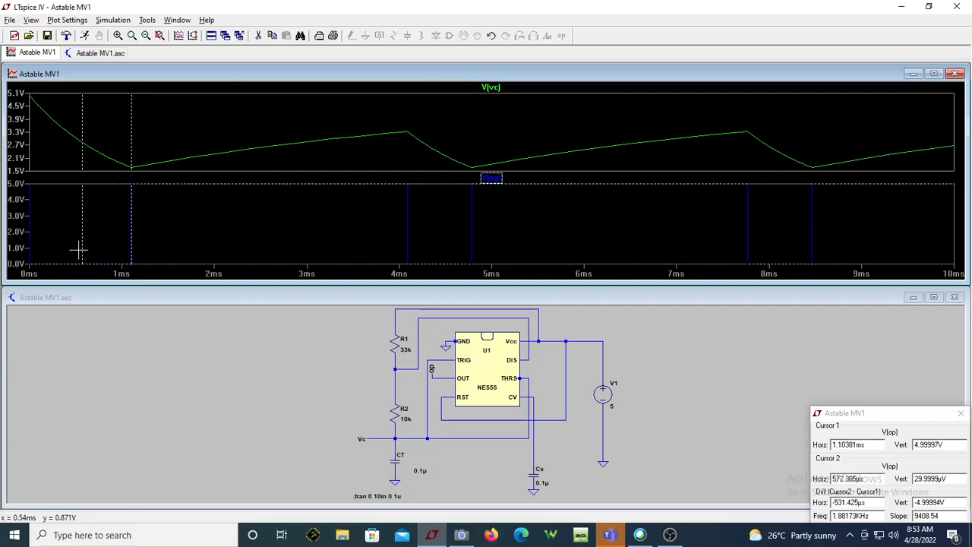
pyautogui.moveTo(85, 253); pyautogui.dragTo(406, 264)
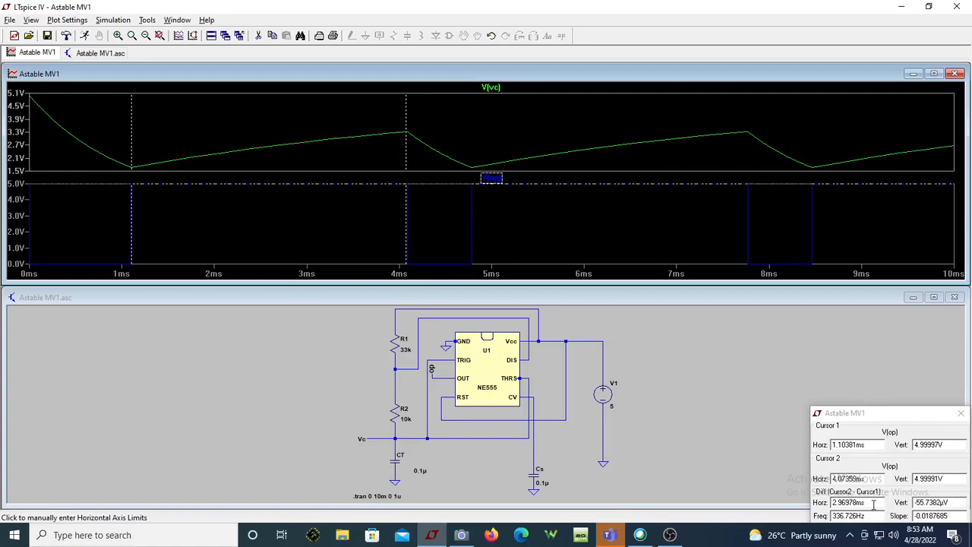
# - Measure the V(op) low time with cursor 2 on the falling edge near 4.09 ms and cursor 1 on the rising edge near 4.78 ms
pyautogui.moveTo(132, 227); pyautogui.dragTo(471, 262)
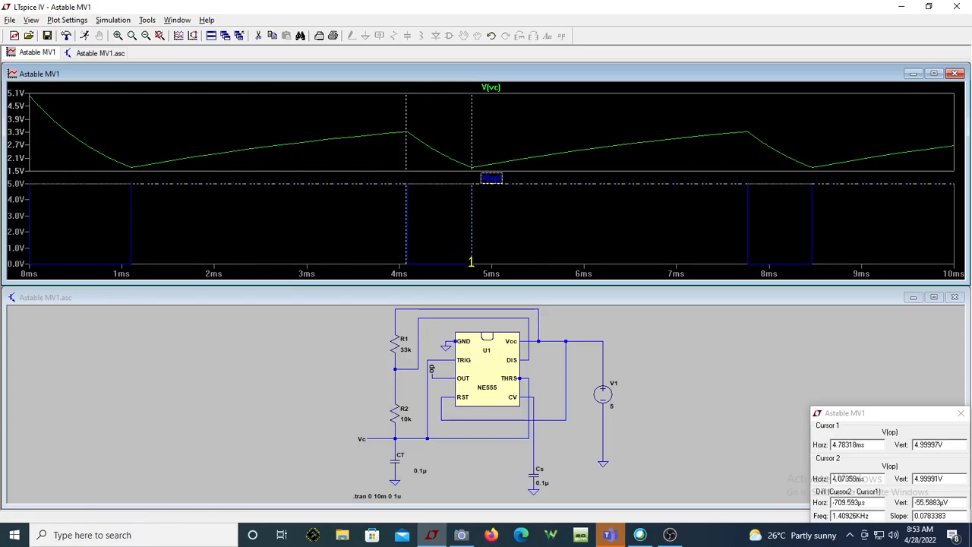
pyautogui.moveTo(471, 262); pyautogui.dragTo(471, 262)
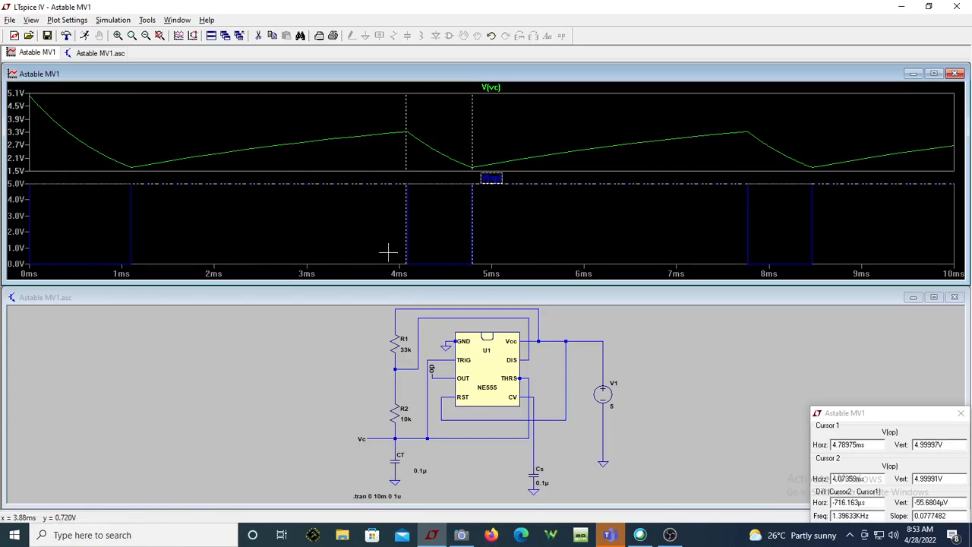
pyautogui.moveTo(392, 163); pyautogui.dragTo(498, 275)
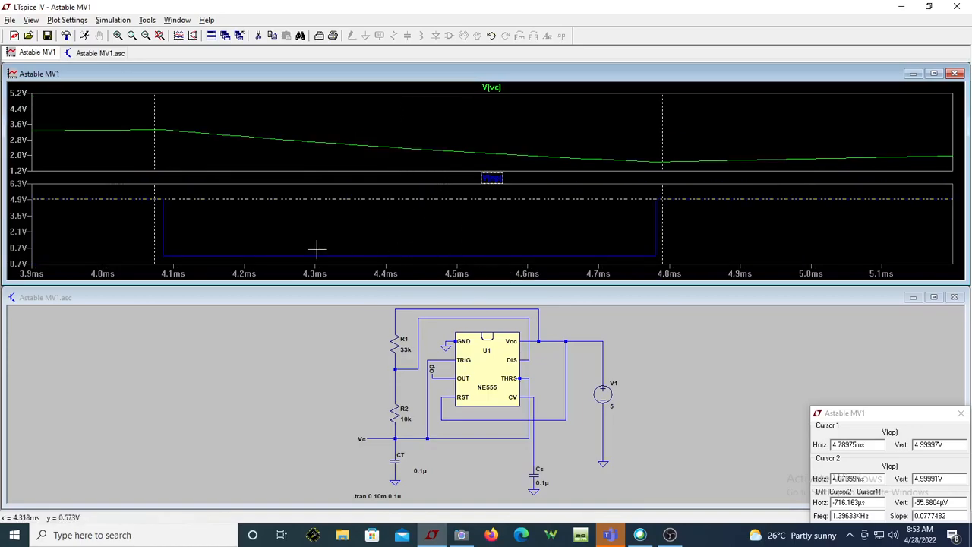
pyautogui.moveTo(156, 250); pyautogui.dragTo(163, 253)
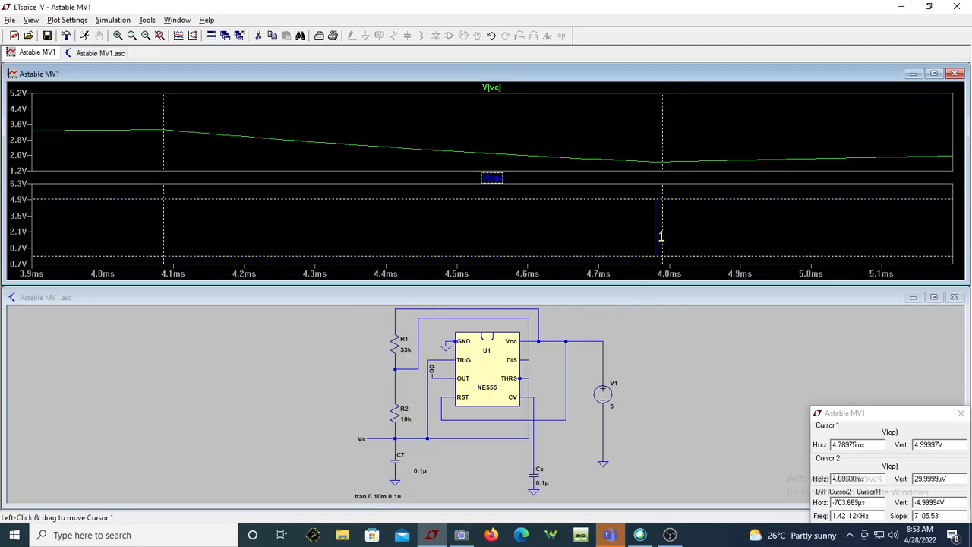
pyautogui.moveTo(660, 237); pyautogui.dragTo(657, 239)
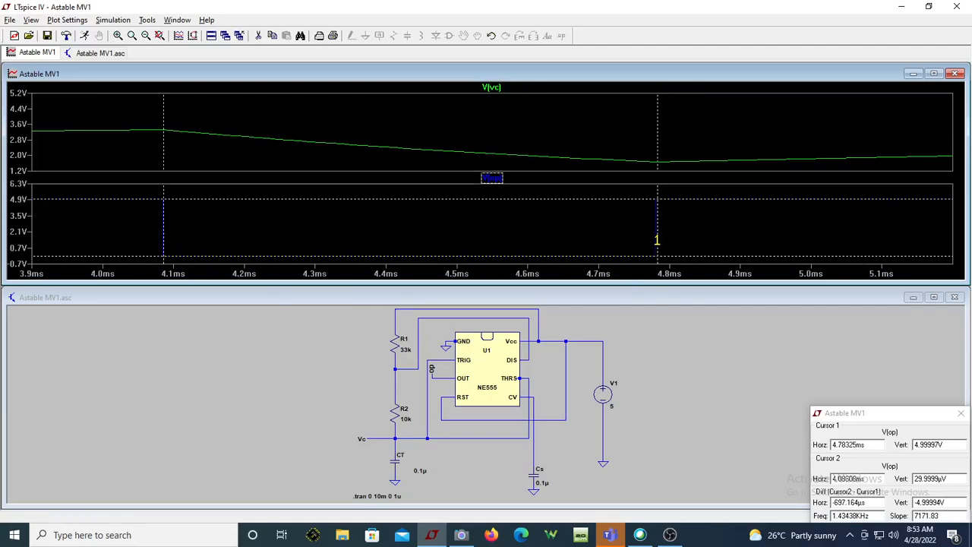
pyautogui.moveTo(870, 502); pyautogui.dragTo(834, 492)
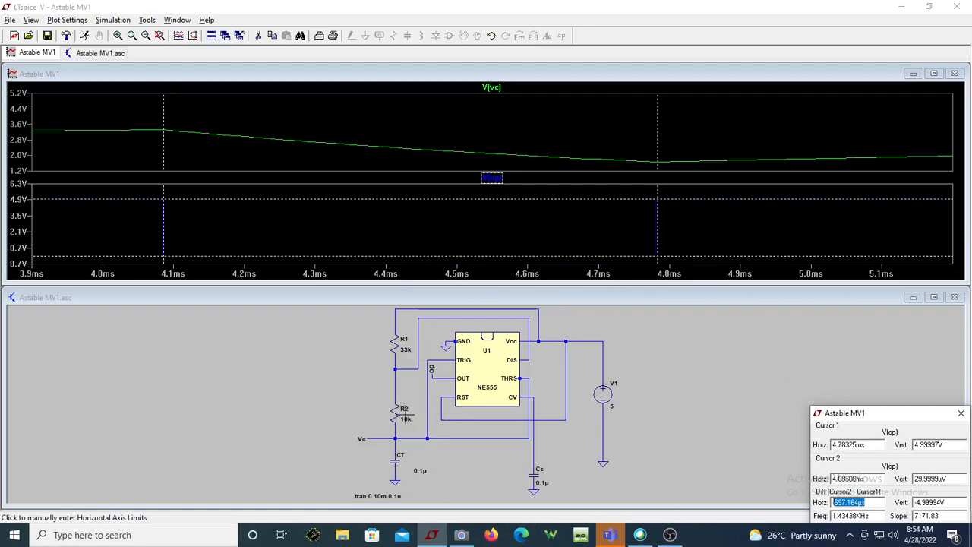
# - Tile the schematic and waveform windows and fit the waveforms to their full time range
pyautogui.rightClick(408, 424)
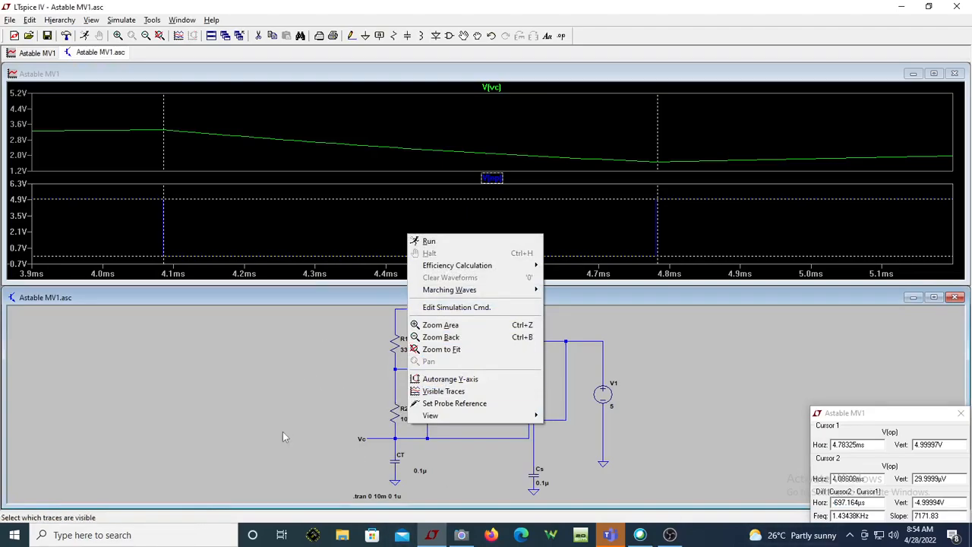
pyautogui.click(160, 39)
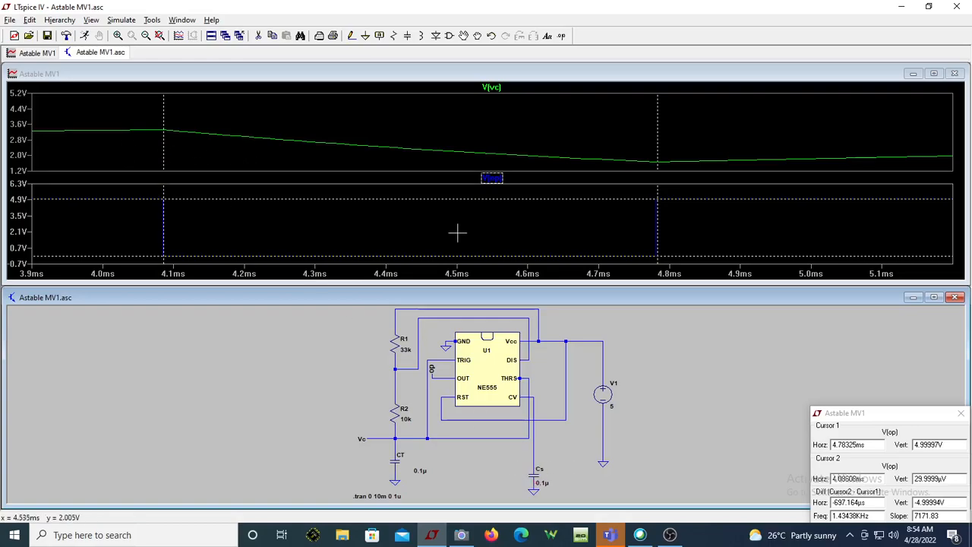
pyautogui.doubleClick(412, 298)
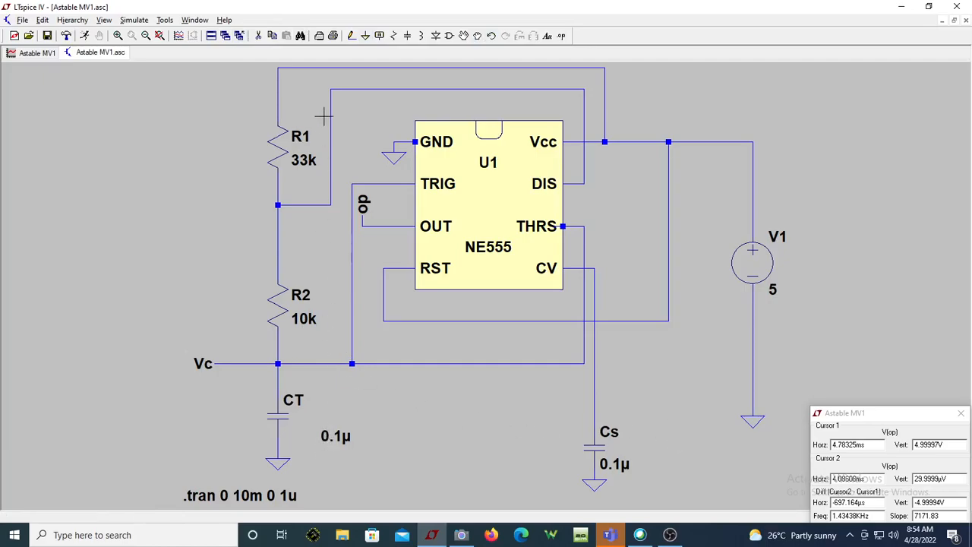
pyautogui.click(211, 37)
pyautogui.click(314, 298)
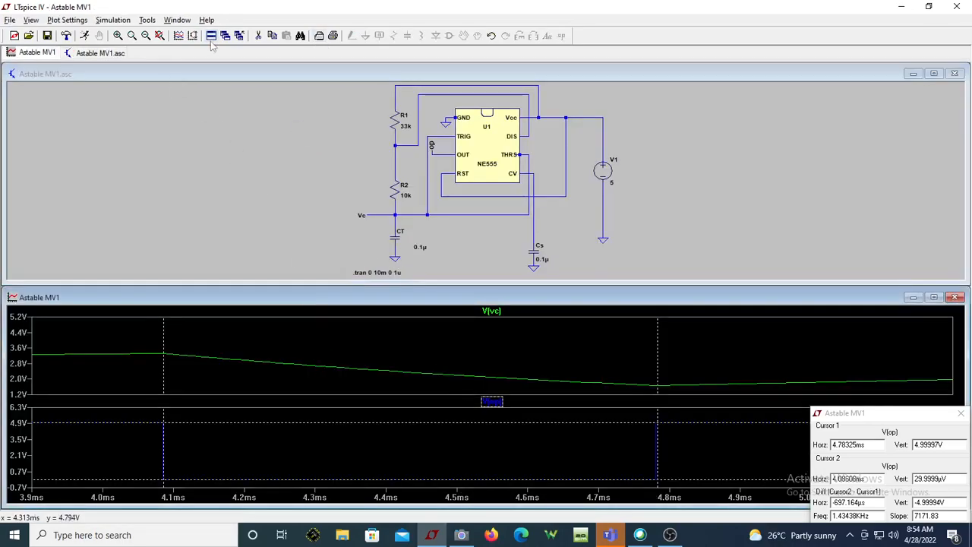
pyautogui.click(159, 36)
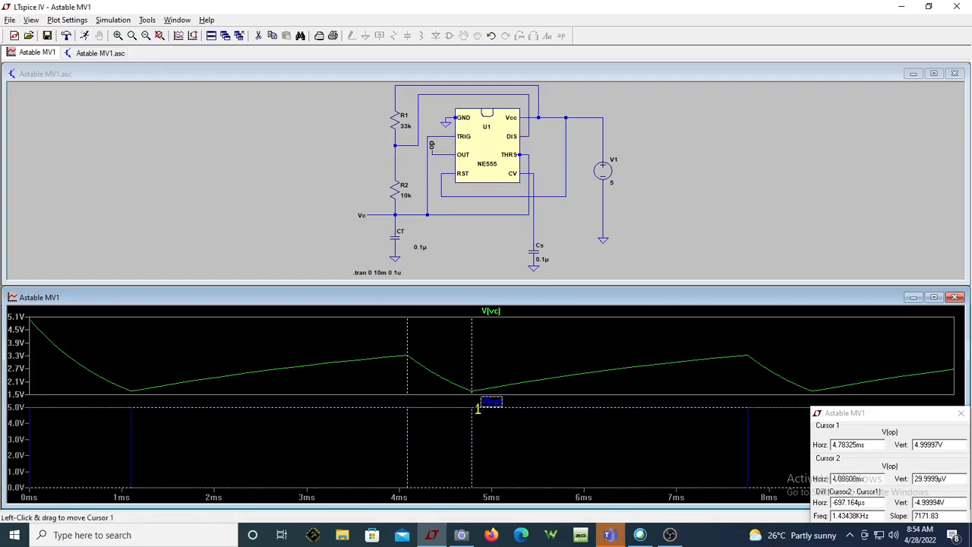
# - Set capacitor CT to 0.2µ and rerun the transient simulation
pyautogui.rightClick(418, 246)
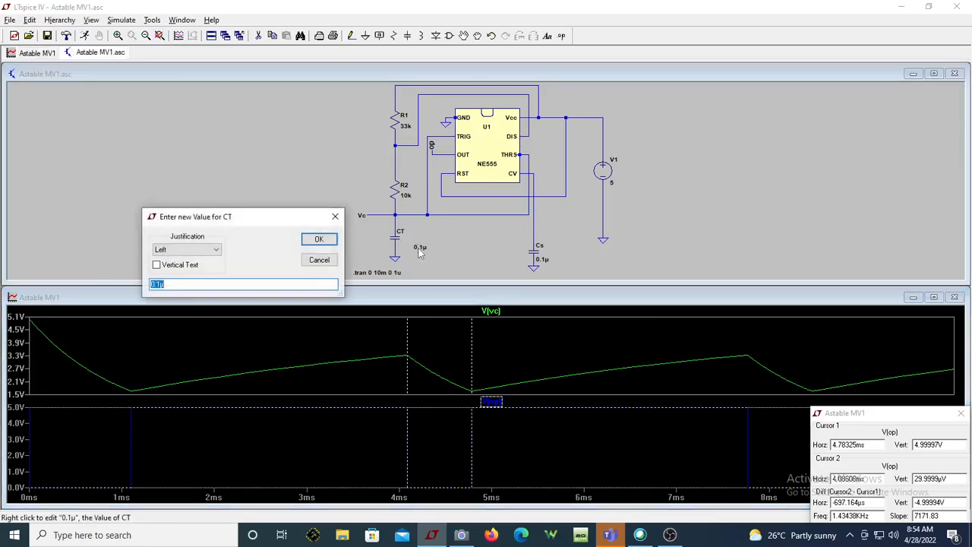
pyautogui.write('0')
pyautogui.press('Return')
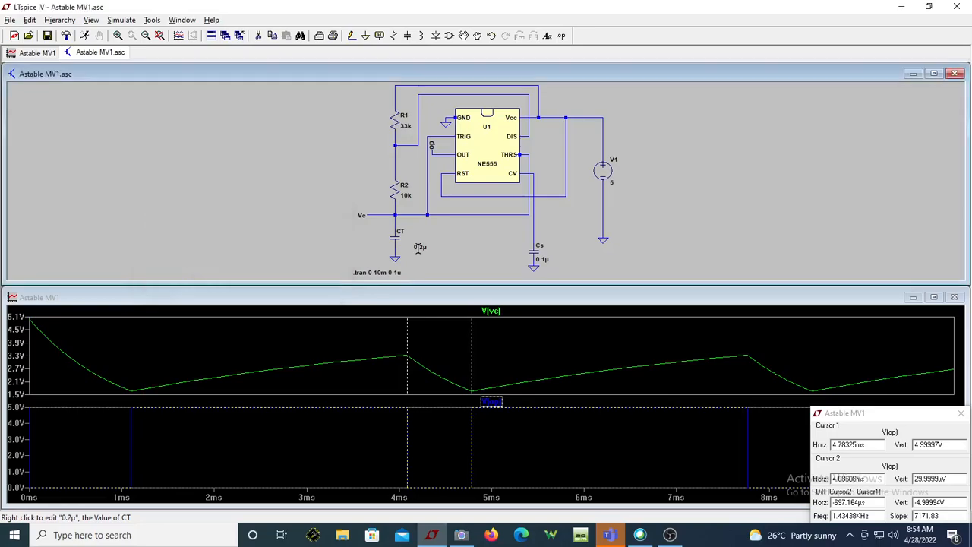
pyautogui.click(84, 36)
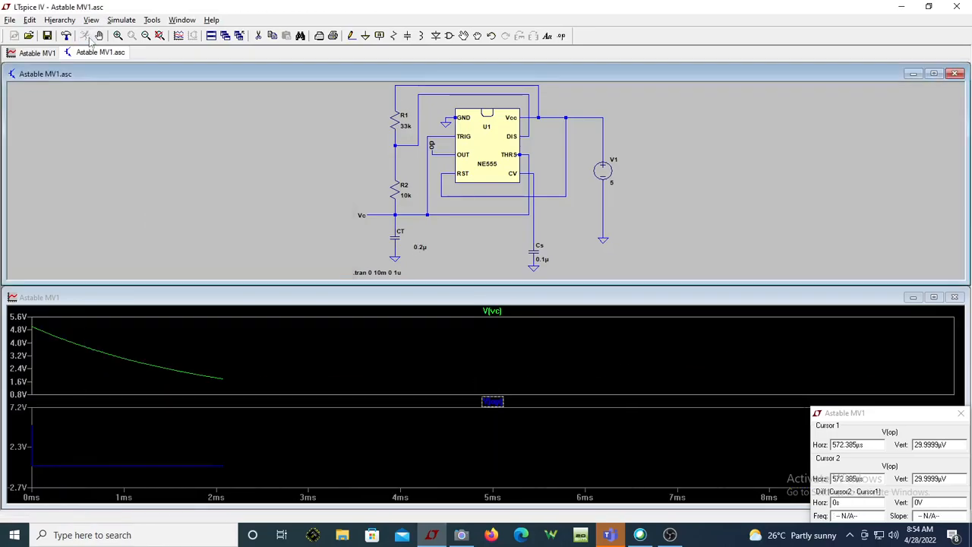
pyautogui.click(245, 323)
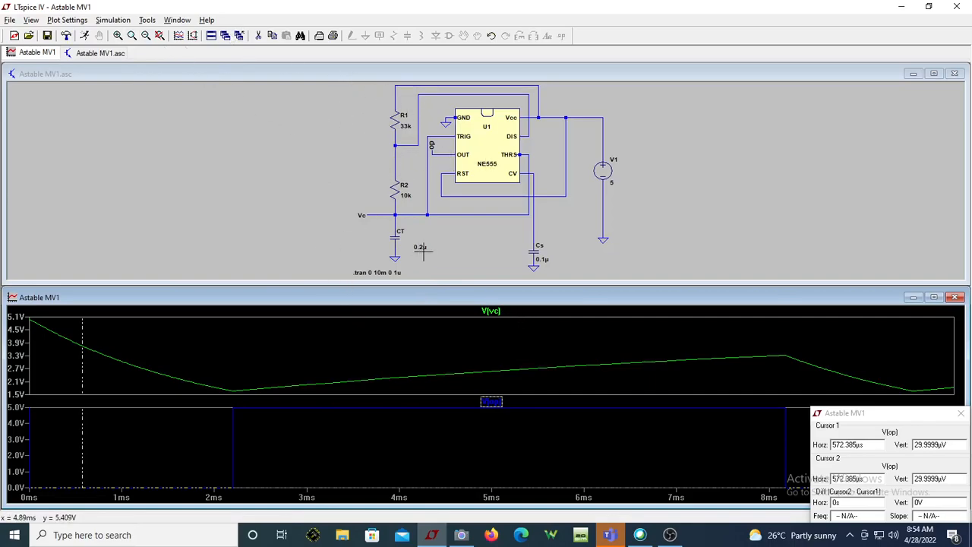
# - Set the transient analysis stop time to 19m and rerun the simulation
pyautogui.click(378, 270)
pyautogui.rightClick(378, 269)
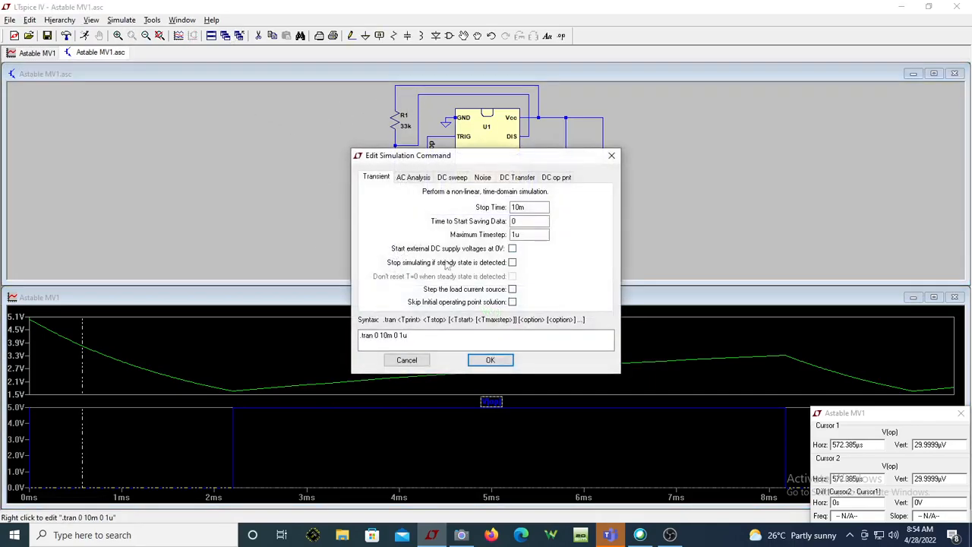
pyautogui.click(517, 206)
pyautogui.press('Delete')
pyautogui.write('9')
pyautogui.press('Return')
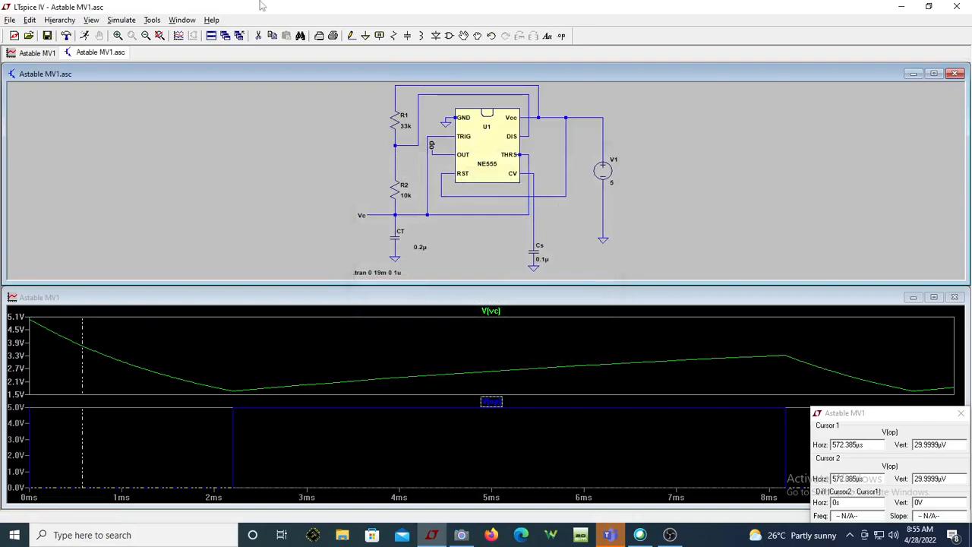
pyautogui.click(84, 36)
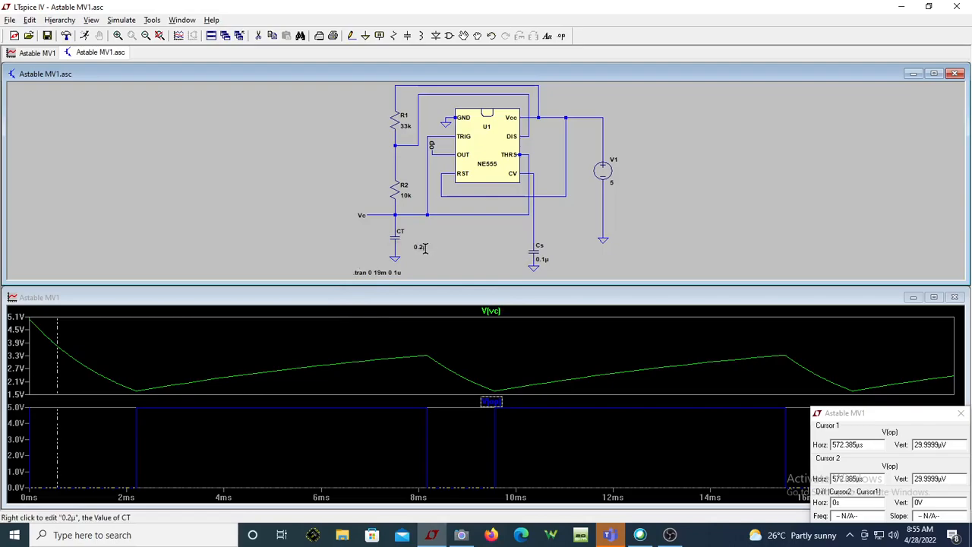
# - Set R1 to 10k and rerun the transient simulation
pyautogui.rightClick(407, 131)
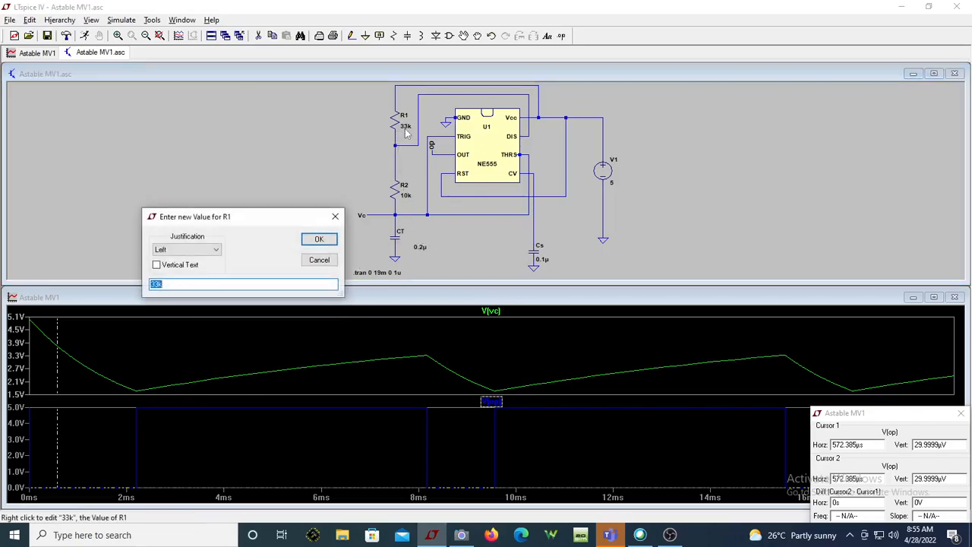
pyautogui.write('10k')
pyautogui.press('Return')
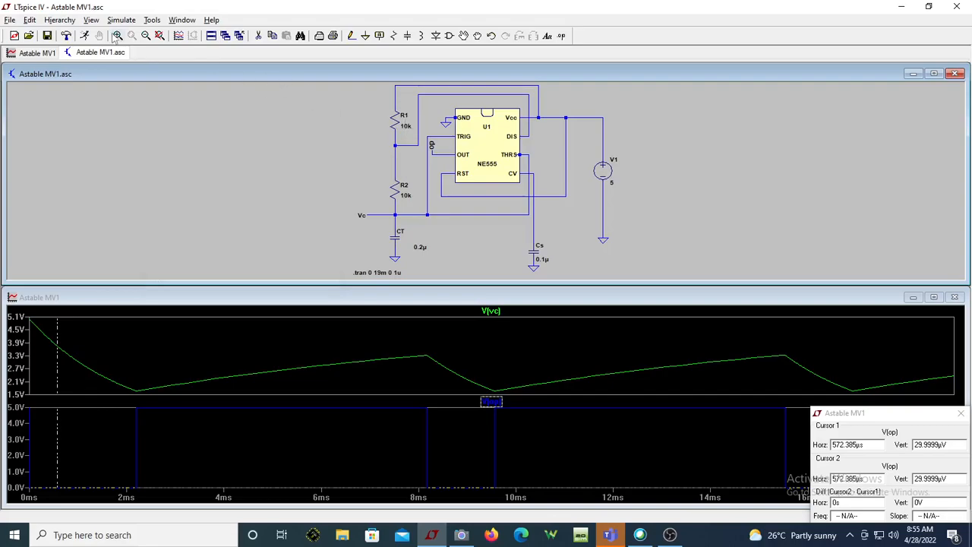
pyautogui.click(85, 37)
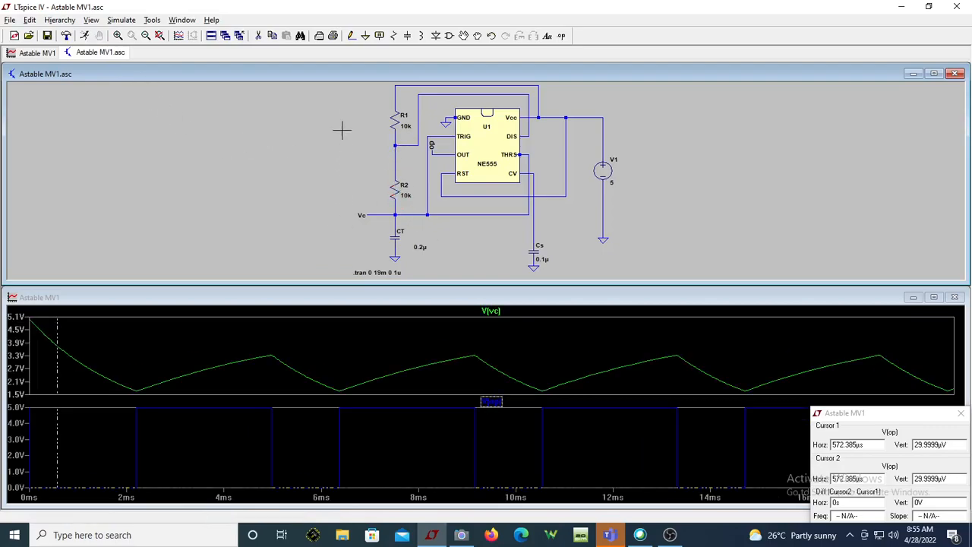
# - Place a downward-pointing diode in the schematic to the left of R2
pyautogui.press('d')
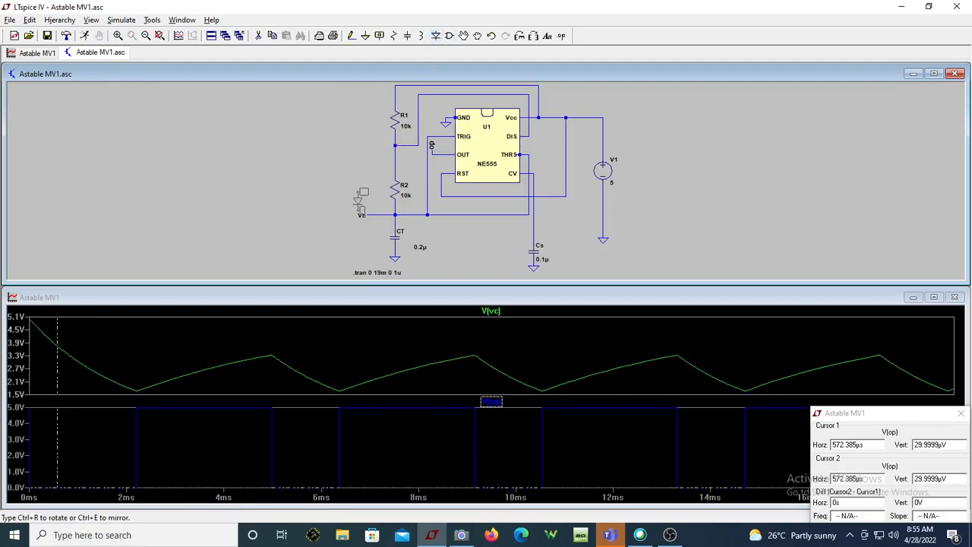
pyautogui.click(363, 182)
pyautogui.press('Escape')
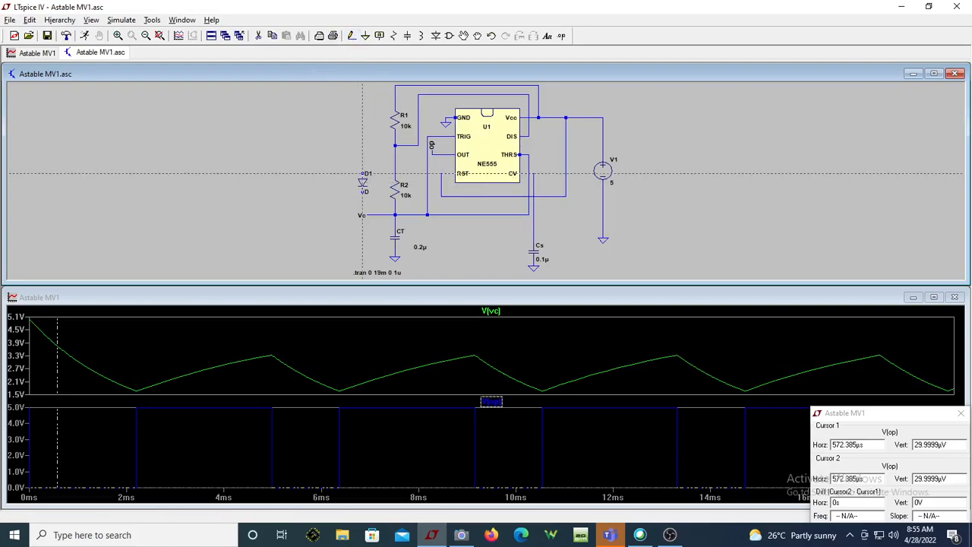
# - Wire the diode in parallel with R2, anode to the R1 side and cathode to the Vc side, and rerun the simulation
pyautogui.click(362, 155)
pyautogui.click(395, 155)
pyautogui.click(362, 196)
pyautogui.press('Escape')
pyautogui.click(83, 35)
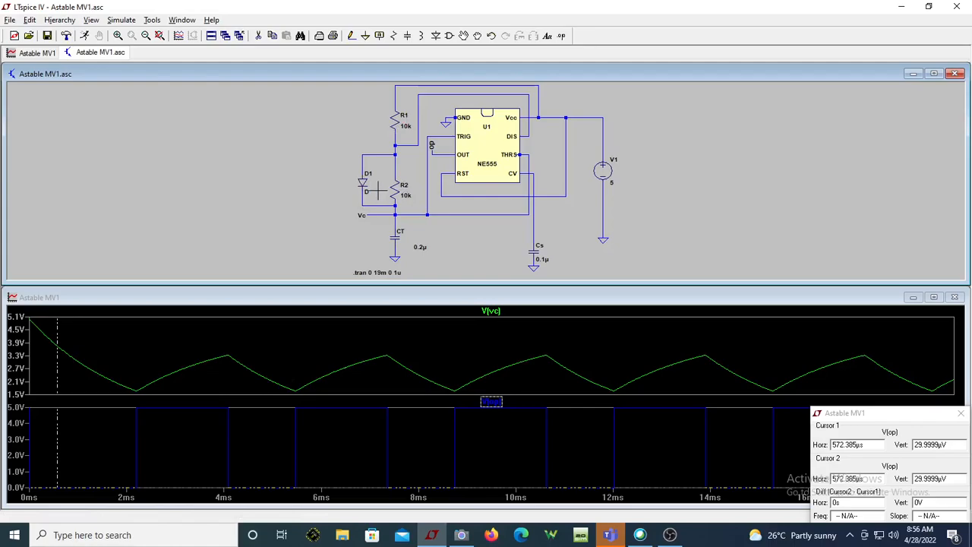
# - Maximize the waveform window and change the V(op) trace color to red
pyautogui.doubleClick(289, 299)
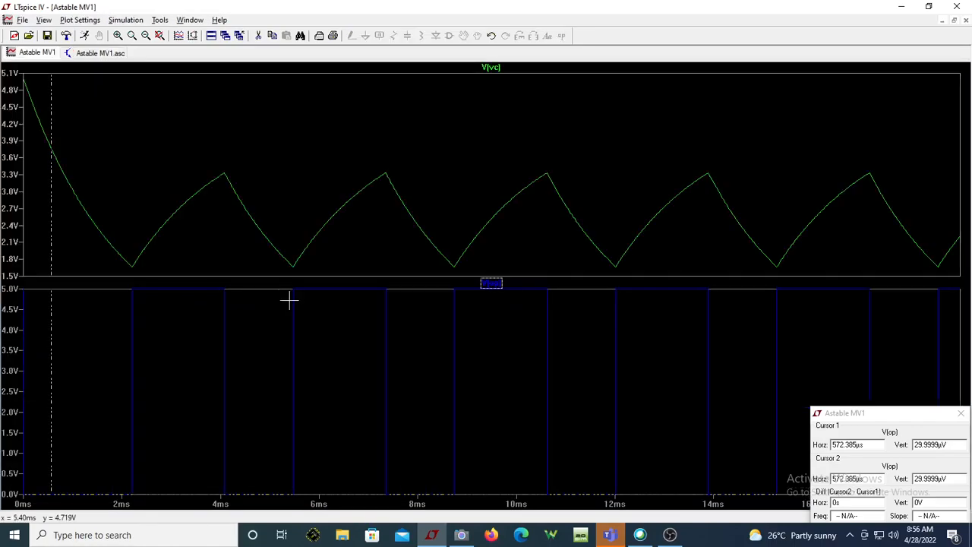
pyautogui.rightClick(492, 283)
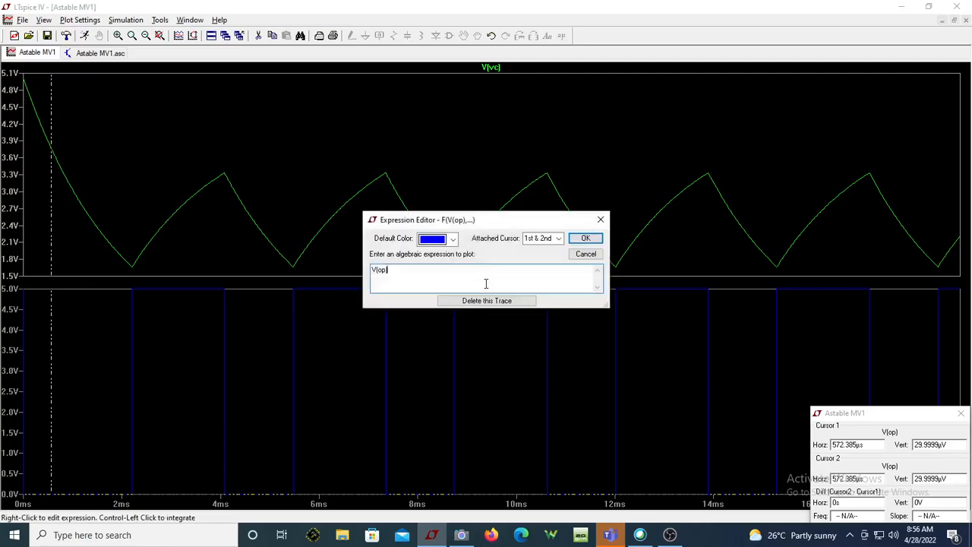
pyautogui.click(453, 239)
pyautogui.click(437, 272)
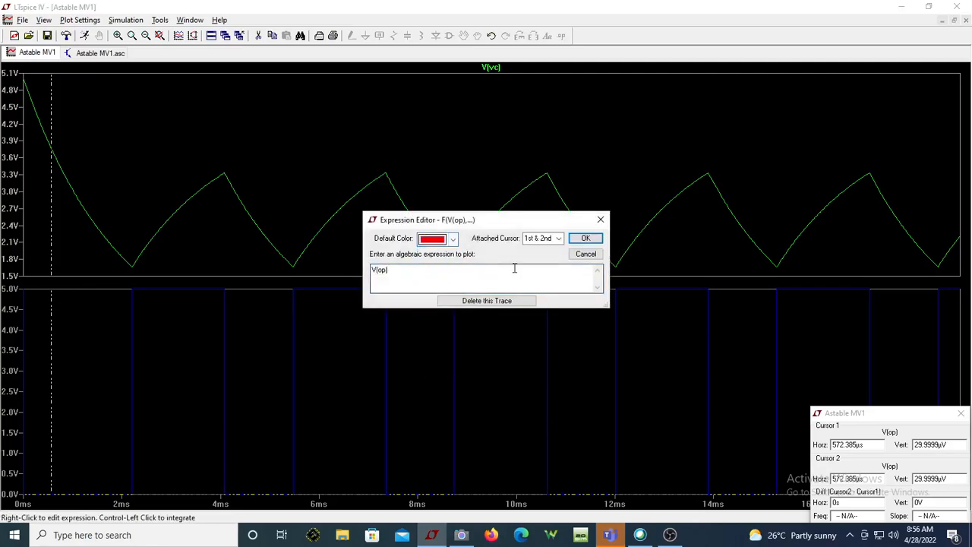
pyautogui.click(584, 238)
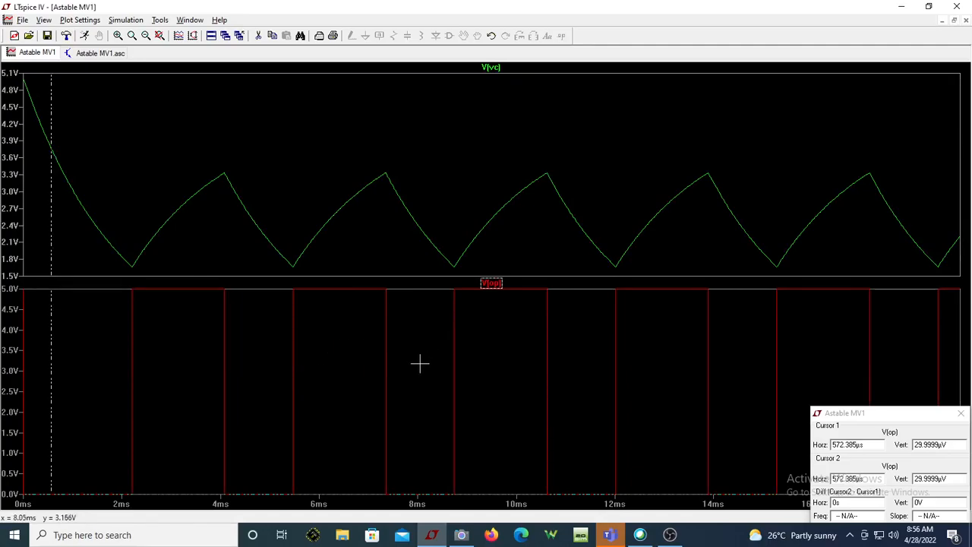
# - Maximize the schematic and shift R2 upward, keeping its wires attached, to sit just below the diode's upper junction
pyautogui.click(212, 40)
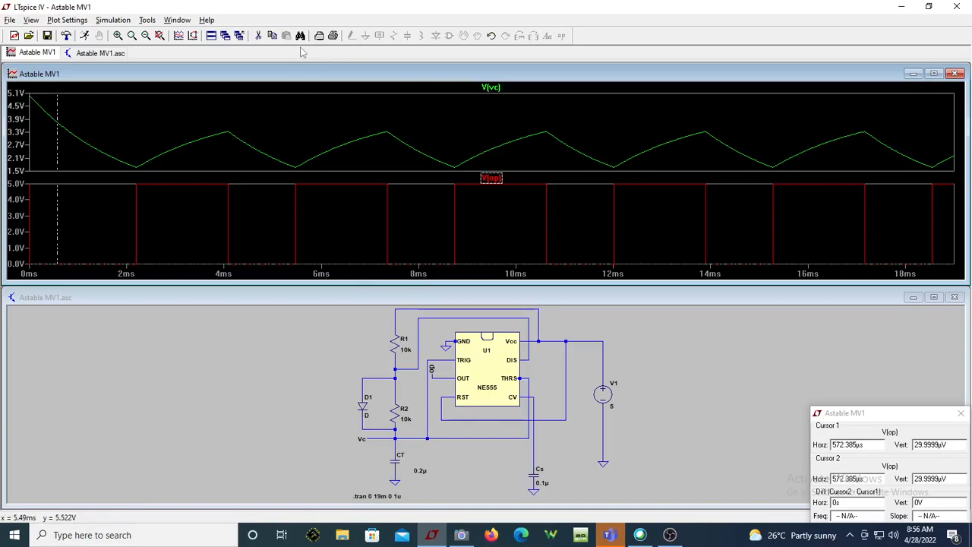
pyautogui.click(346, 297)
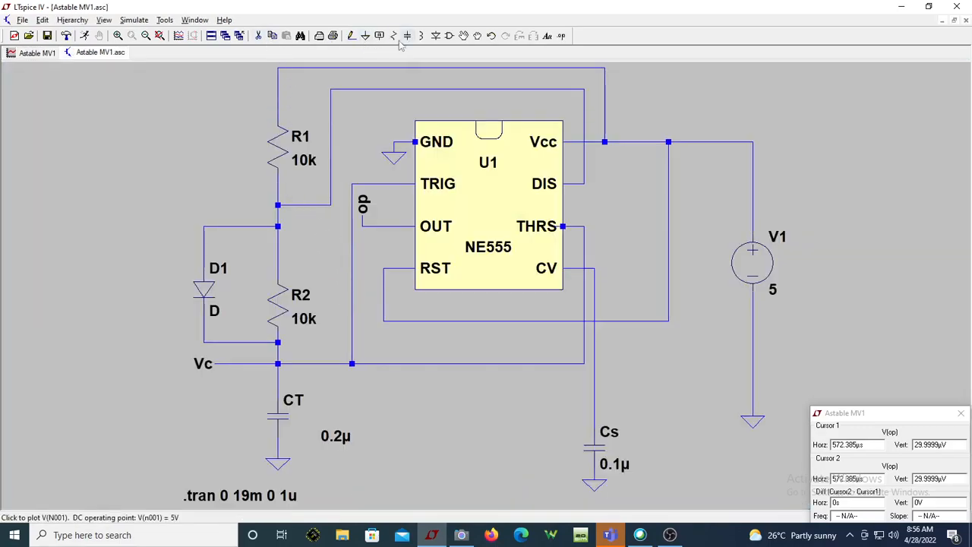
pyautogui.click(476, 36)
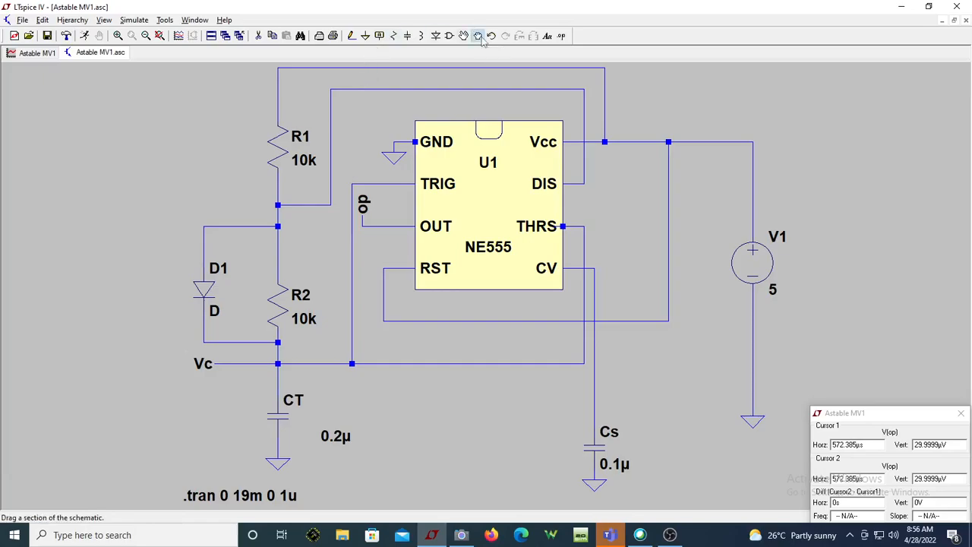
pyautogui.click(300, 291)
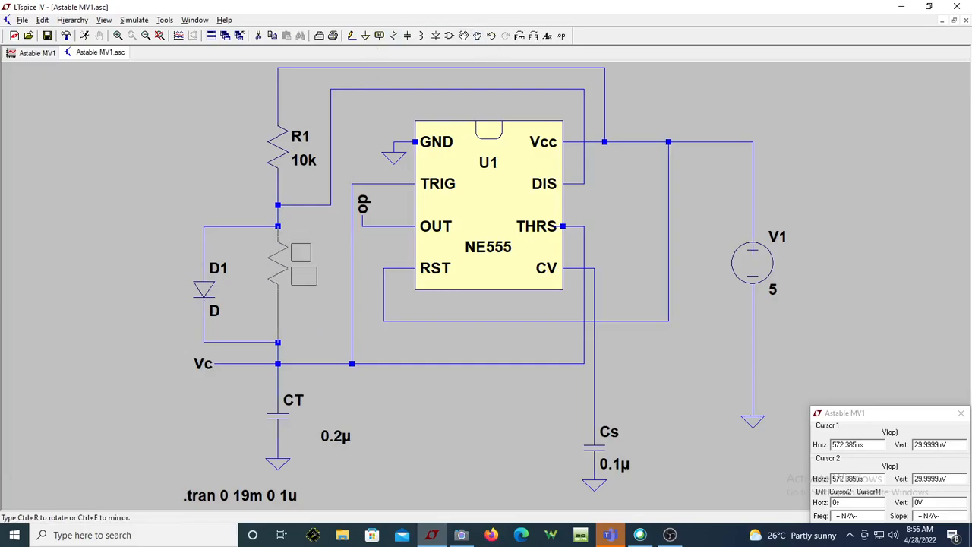
pyautogui.click(300, 249)
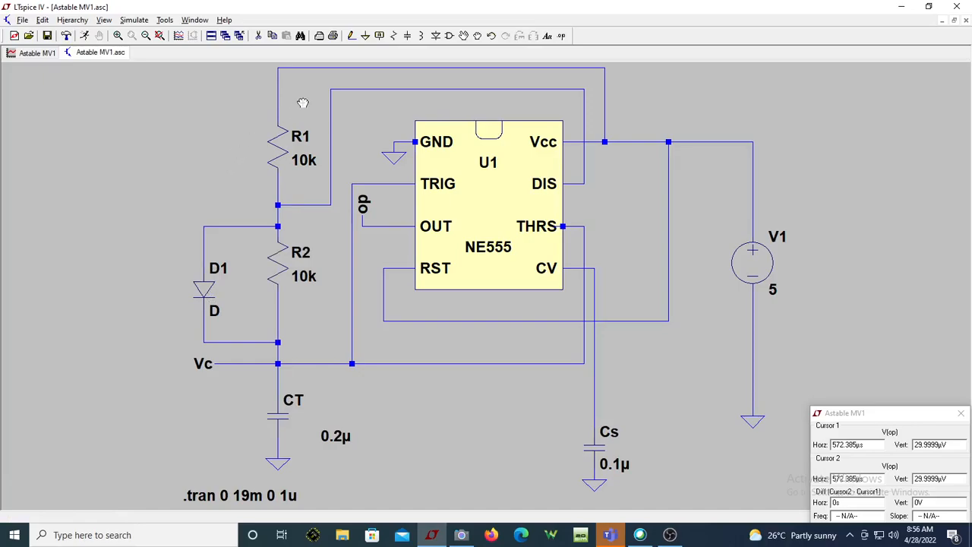
# - Add an upward-pointing diode in series with R2, directly below it, and rerun the simulation
pyautogui.click(435, 36)
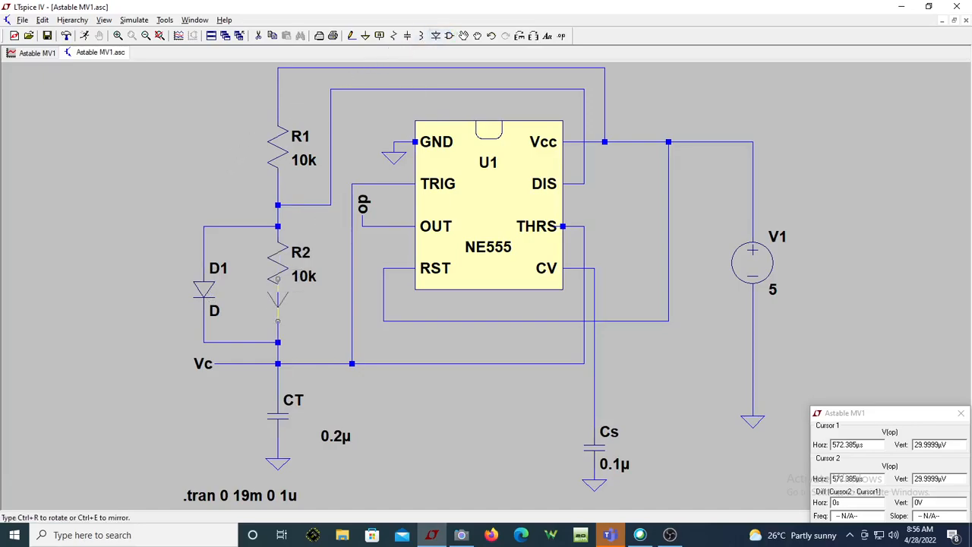
pyautogui.hotkey('ctrl', 'e')
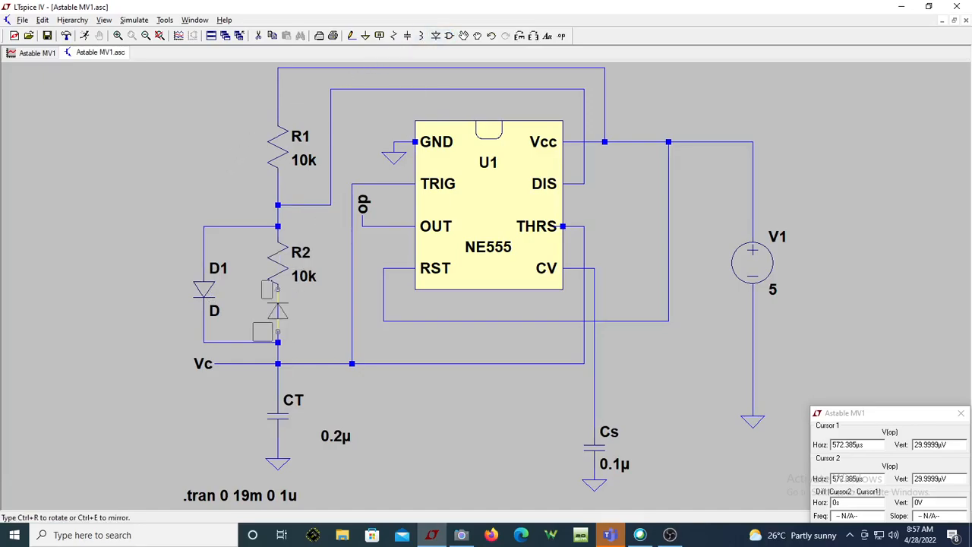
pyautogui.click(277, 289)
pyautogui.press('Escape')
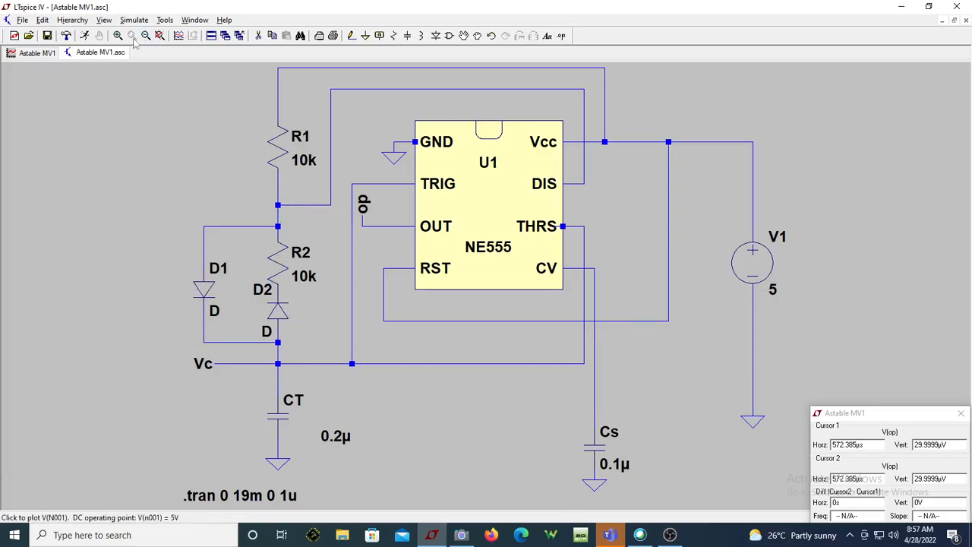
pyautogui.click(85, 37)
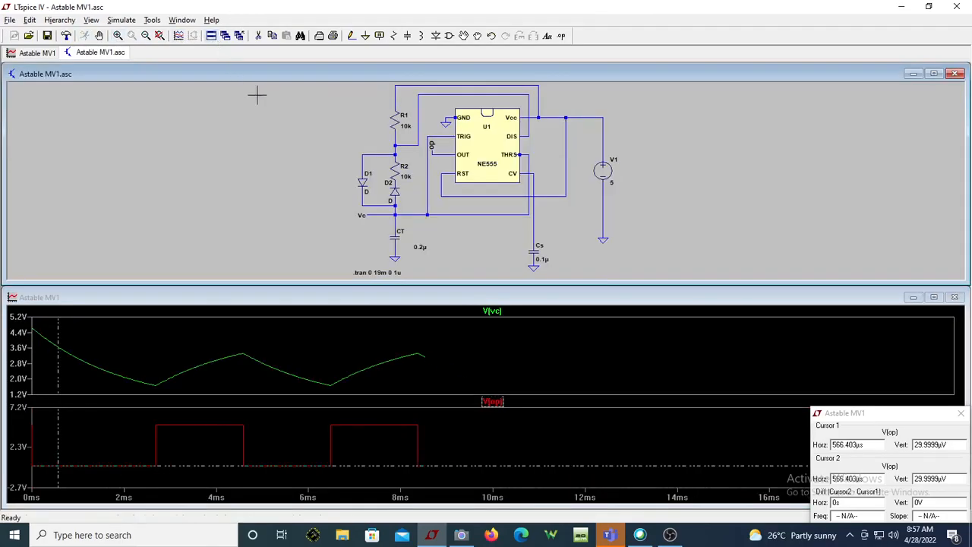
# - Examine the V(vc) and V(op) waveforms enlarged, compare them with the handwritten theory in the Camera app, and tile the windows
pyautogui.doubleClick(341, 296)
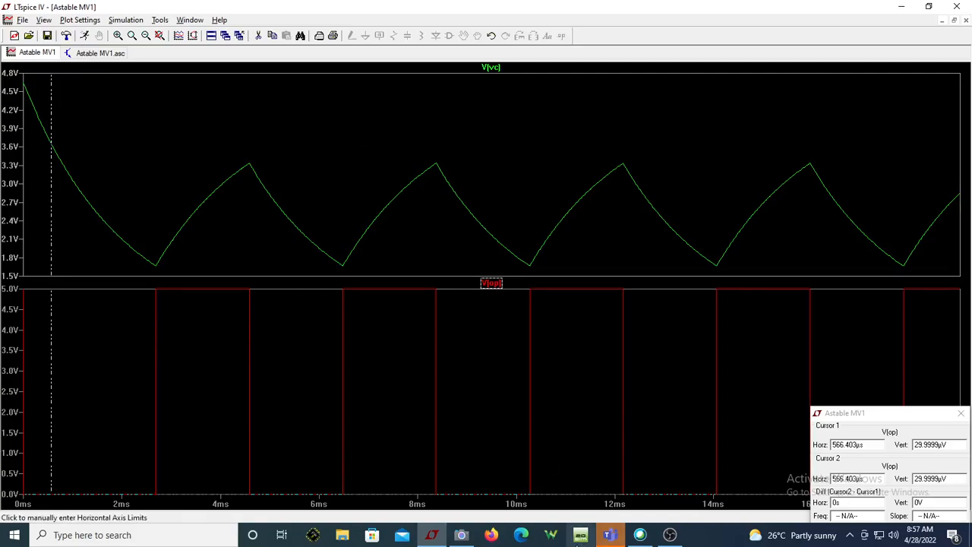
pyautogui.click(461, 534)
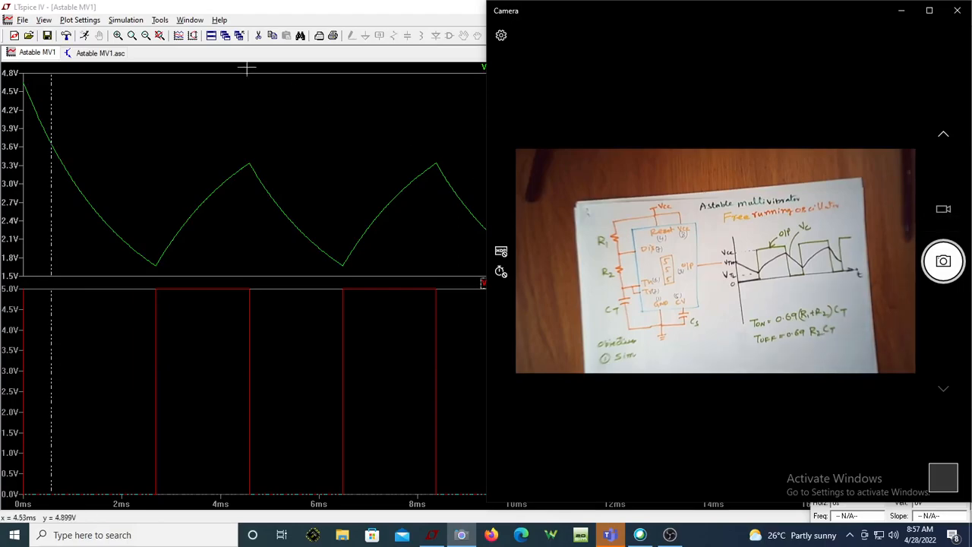
pyautogui.click(212, 36)
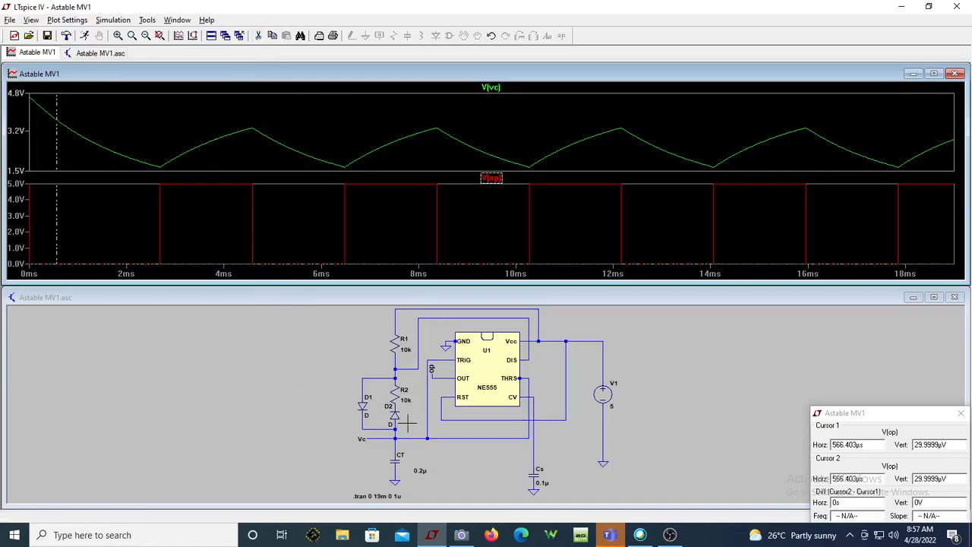
# - Delete the series diode below R2, wire R2 straight to the Vc node, and rerun the simulation
pyautogui.click(306, 397)
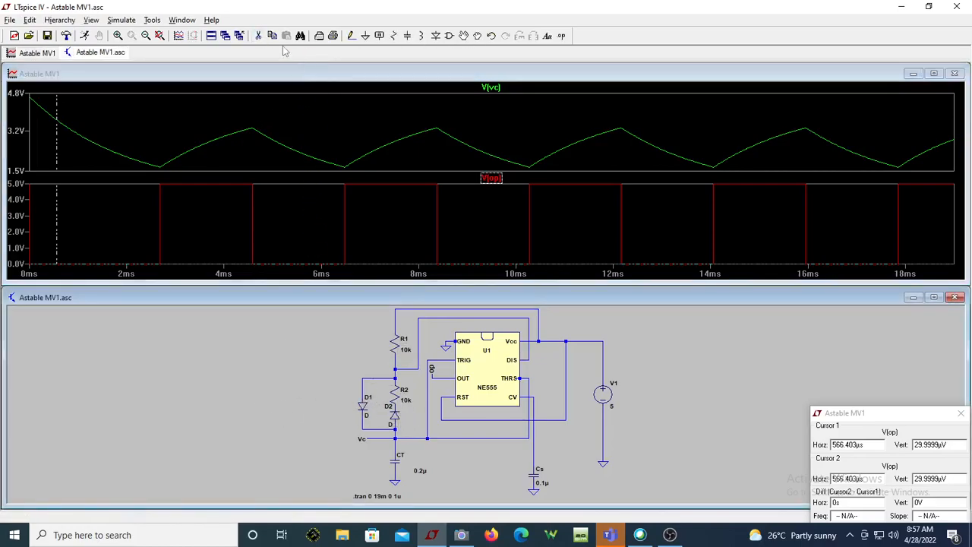
pyautogui.click(258, 36)
pyautogui.click(390, 411)
pyautogui.click(351, 35)
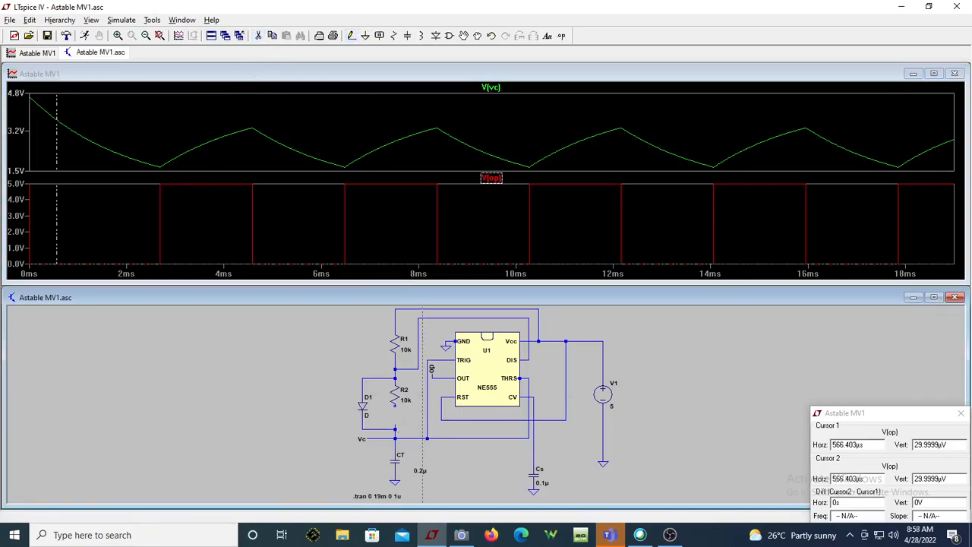
pyautogui.click(395, 406)
pyautogui.press('Escape')
pyautogui.click(82, 35)
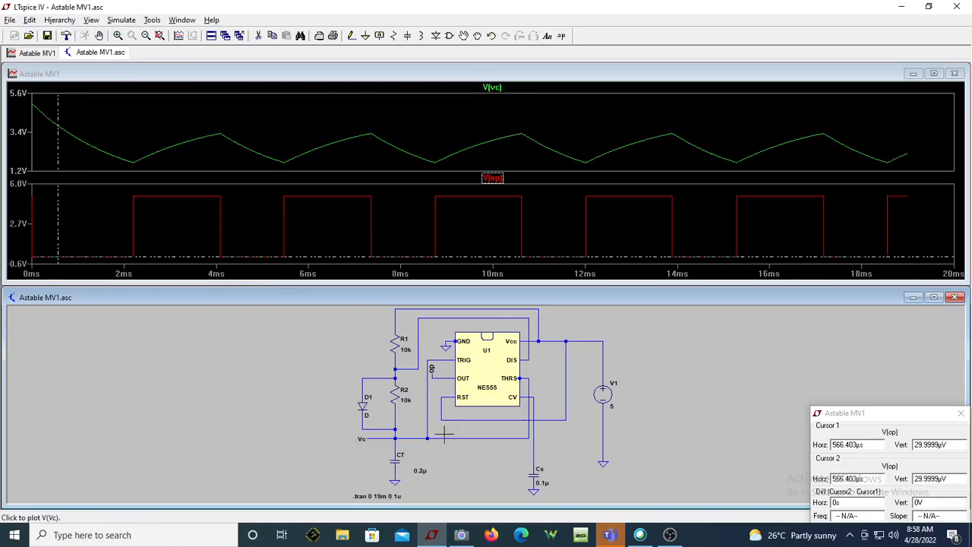
# - Set R2's resistance to 50k and rerun the simulation
pyautogui.rightClick(265, 371)
pyautogui.rightClick(400, 397)
pyautogui.rightClick(394, 410)
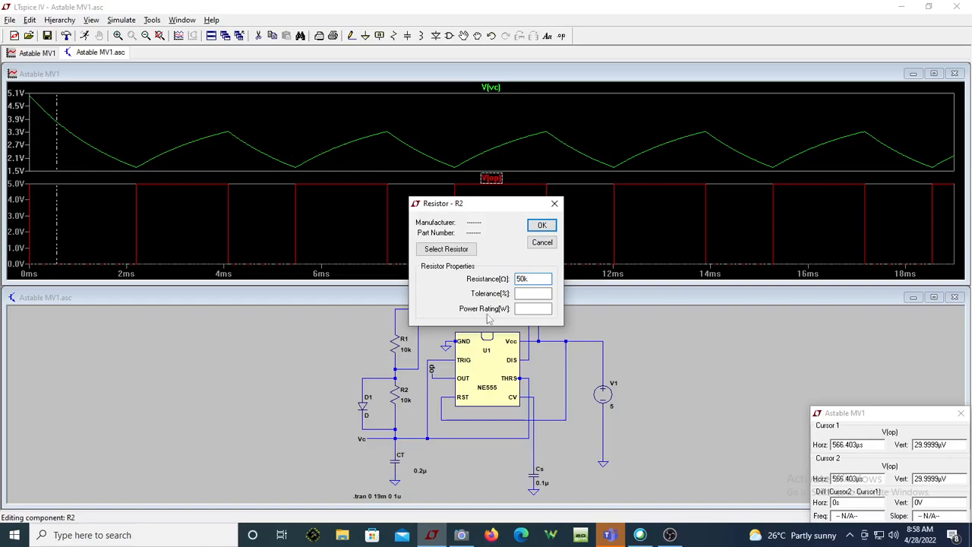
pyautogui.click(541, 224)
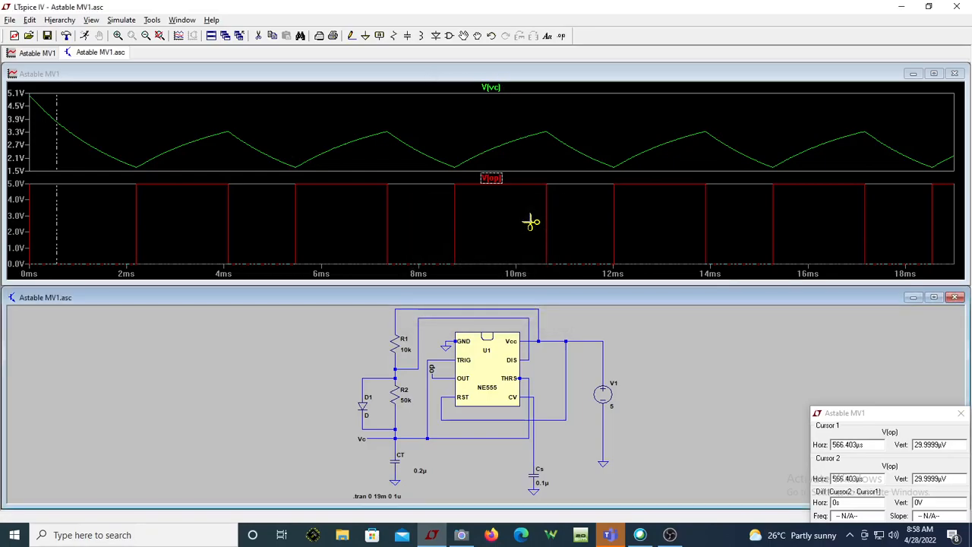
pyautogui.rightClick(248, 364)
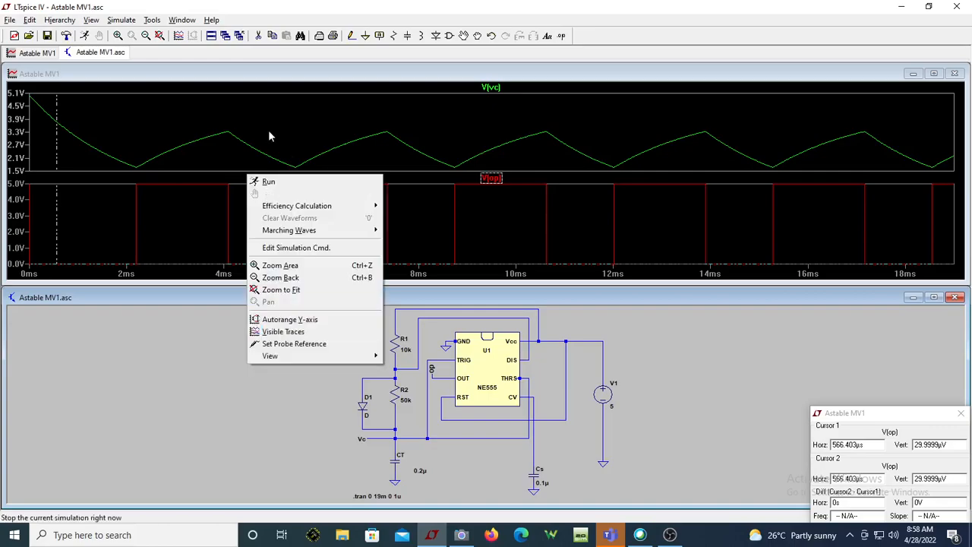
pyautogui.click(86, 37)
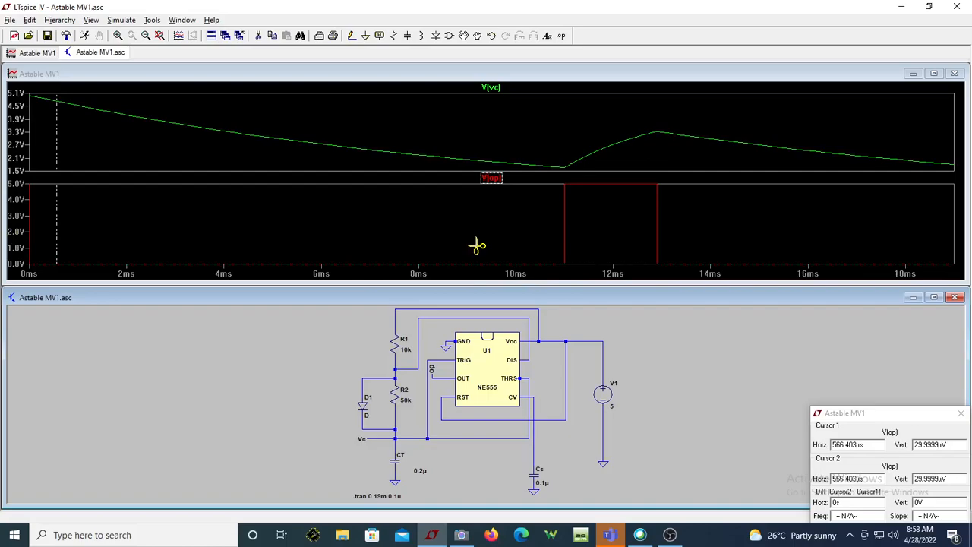
# - Set the transient analysis stop time to 59m and rerun the simulation
pyautogui.rightClick(319, 456)
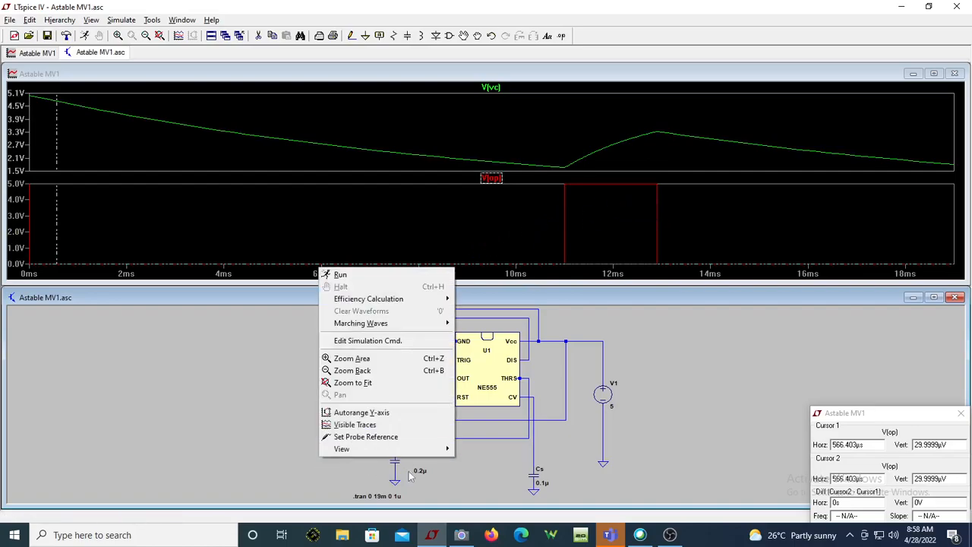
pyautogui.rightClick(372, 497)
pyautogui.rightClick(373, 496)
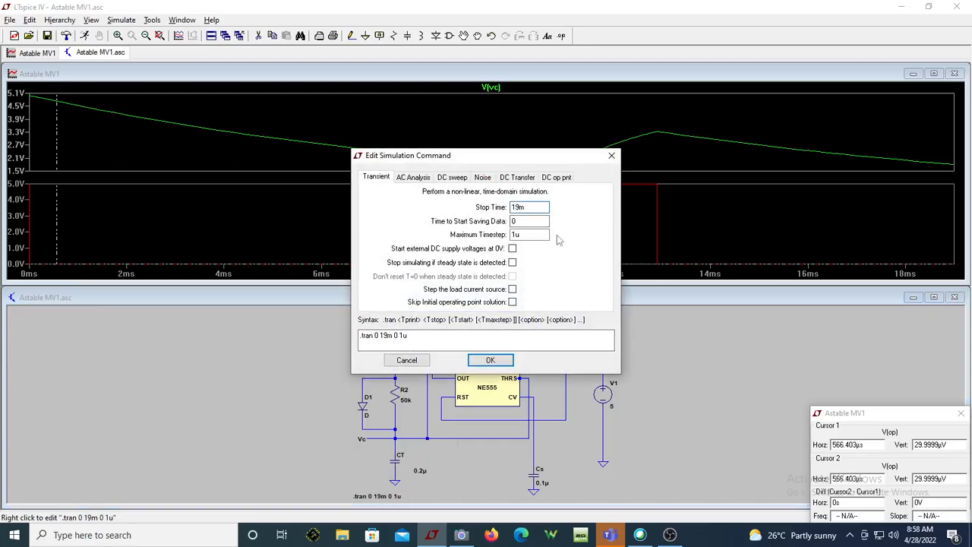
pyautogui.press('BackSpace')
pyautogui.write('5')
pyautogui.press('Return')
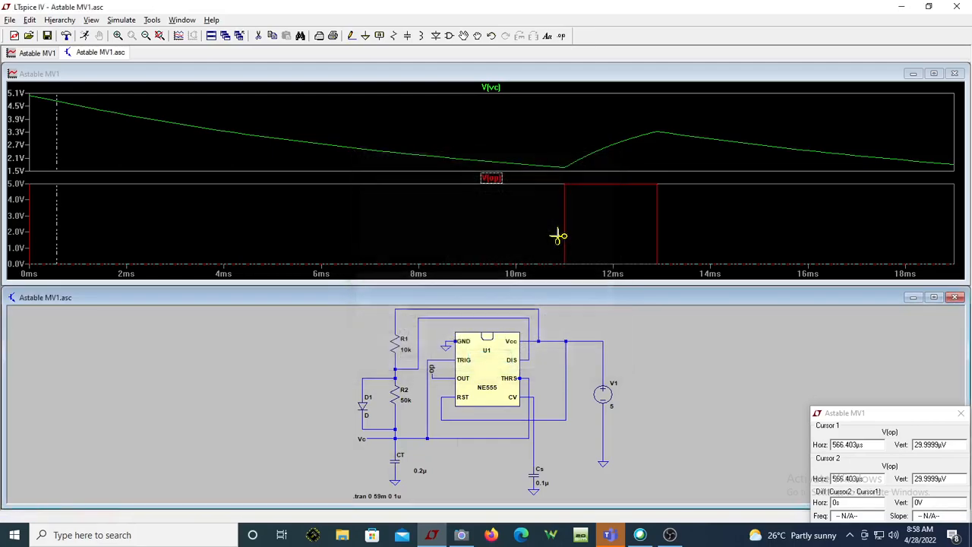
pyautogui.click(84, 36)
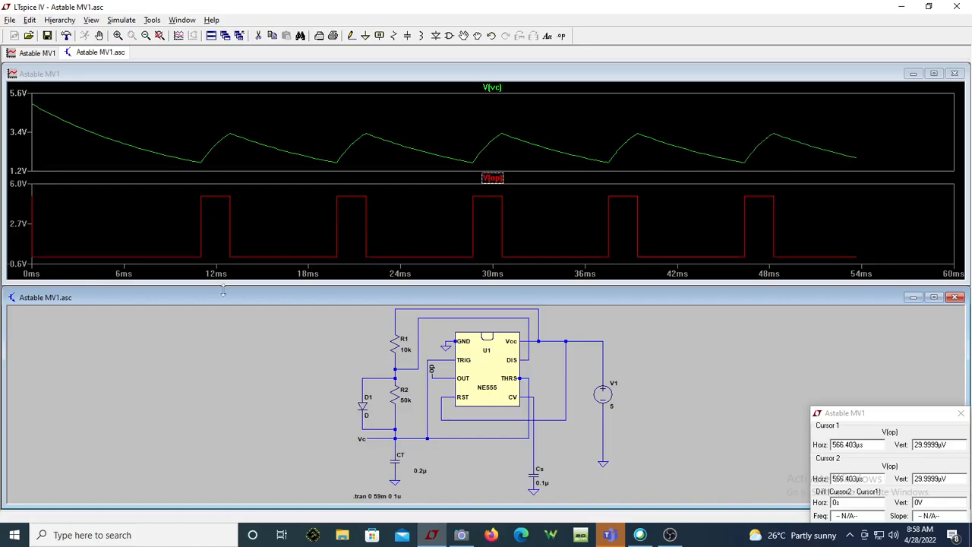
# - Maximize the schematic, delete diode D1 with its leftover wires, and set R2 to 10k
pyautogui.scroll(1, 278, 362)
pyautogui.rightClick(213, 386)
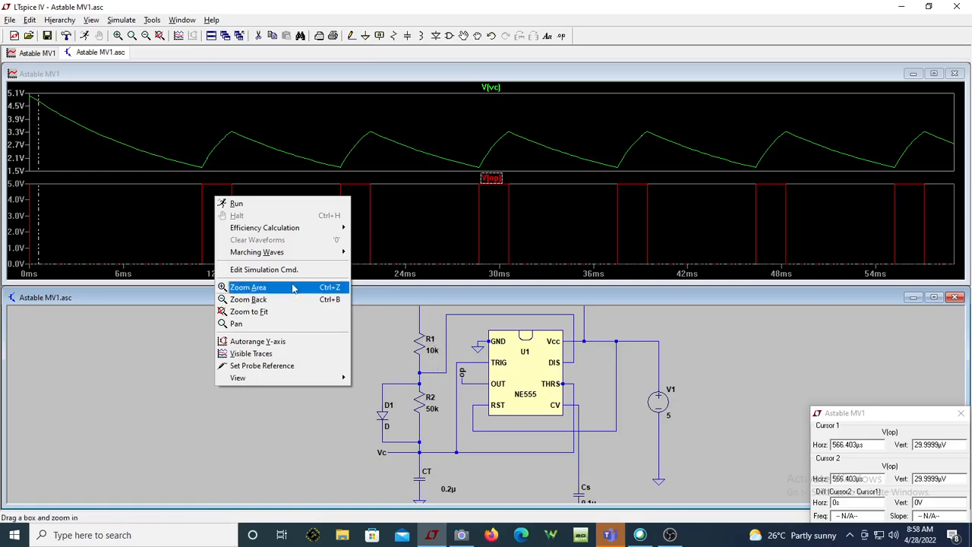
pyautogui.click(248, 287)
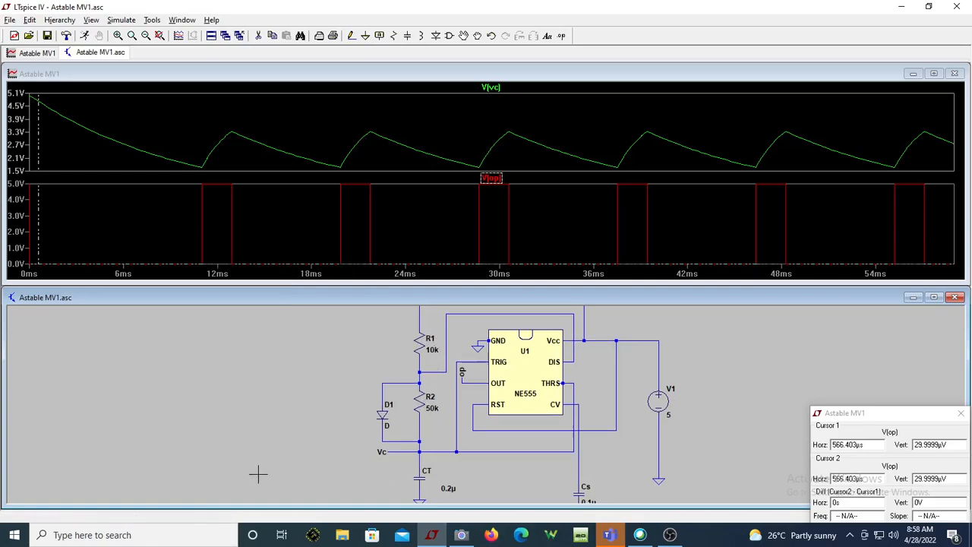
pyautogui.doubleClick(394, 297)
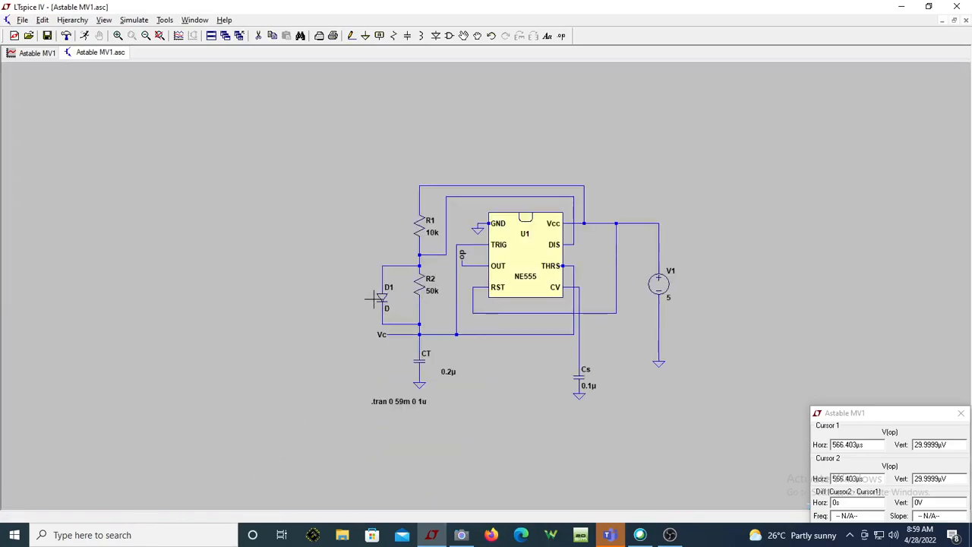
pyautogui.click(258, 36)
pyautogui.click(384, 304)
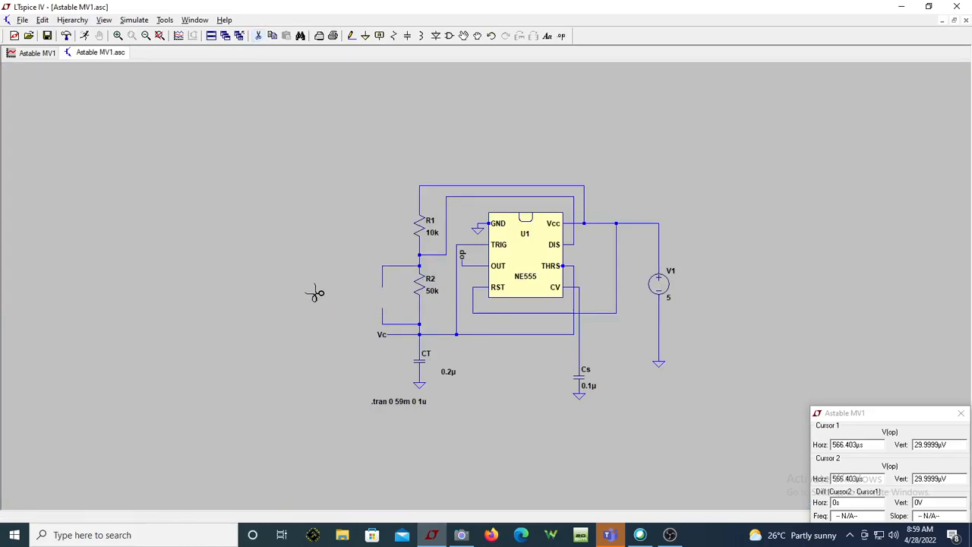
pyautogui.click(401, 267)
pyautogui.click(389, 323)
pyautogui.click(401, 324)
pyautogui.press('Escape')
pyautogui.rightClick(431, 293)
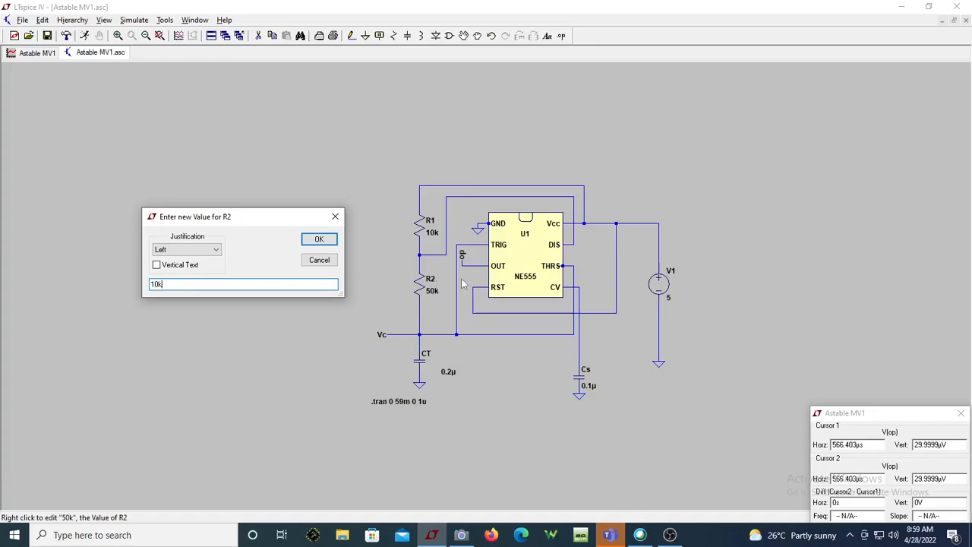
pyautogui.click(335, 239)
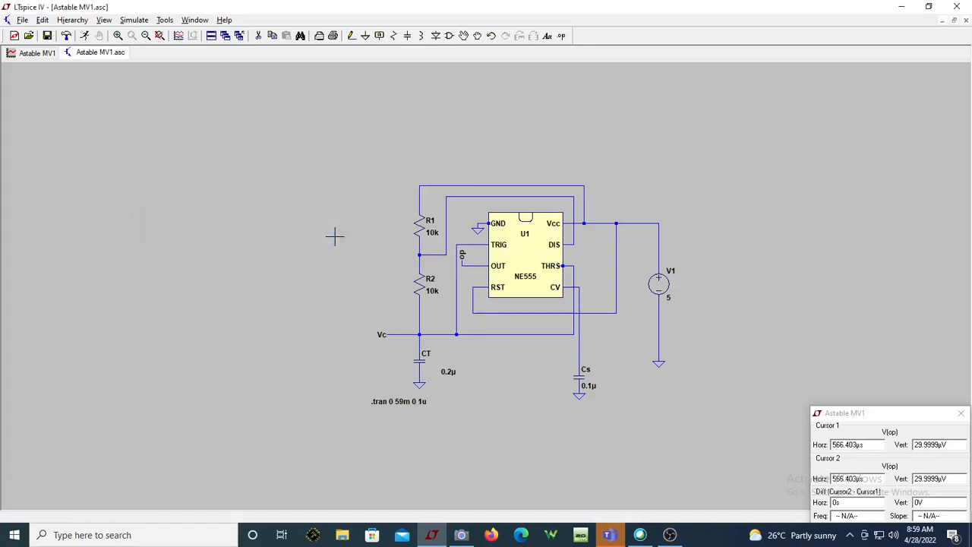
# - Undo the R2 value change and the removal of diode D1 and its wires
pyautogui.click(491, 36)
pyautogui.click(492, 36)
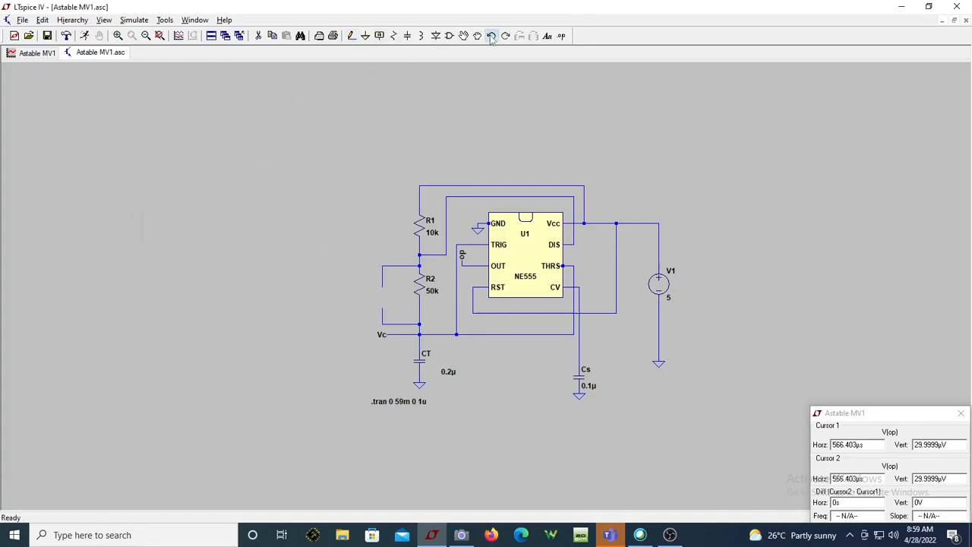
pyautogui.click(491, 36)
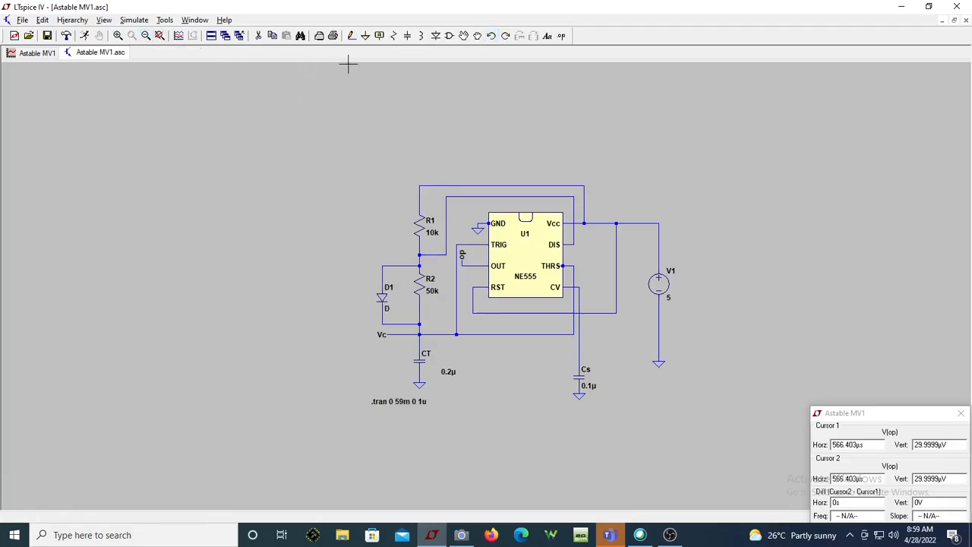
# - Rotate diode D1 by 180 degrees in place so it points upward across R2, and rerun the simulation
pyautogui.click(465, 36)
pyautogui.click(380, 297)
pyautogui.hotkey('ctrl', 'r')
pyautogui.hotkey('ctrl', 'r')
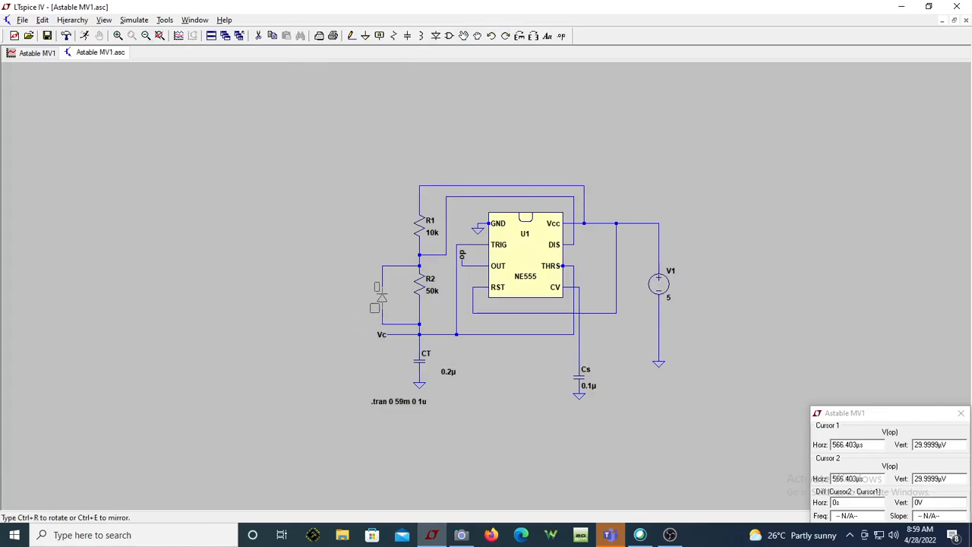
pyautogui.click(379, 297)
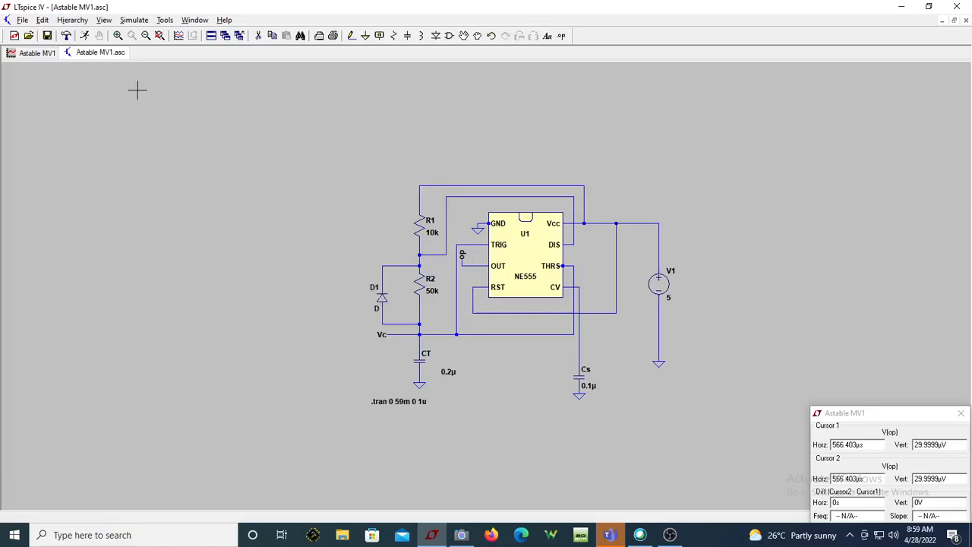
pyautogui.click(86, 36)
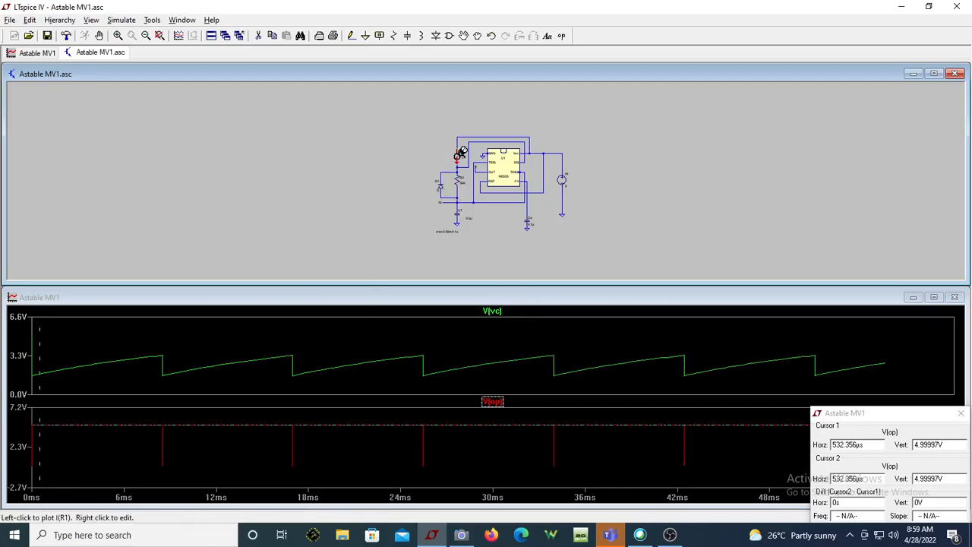
# - Examine the narrow low pulse of V(op) and the matching V(vc) drop near 33.96 ms, and tile the windows
pyautogui.doubleClick(542, 298)
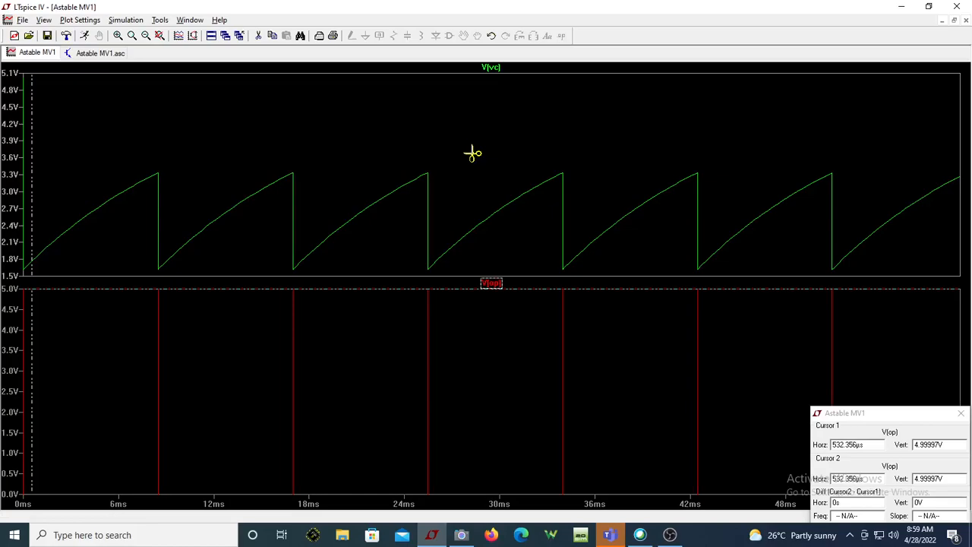
pyautogui.moveTo(503, 283); pyautogui.dragTo(497, 68)
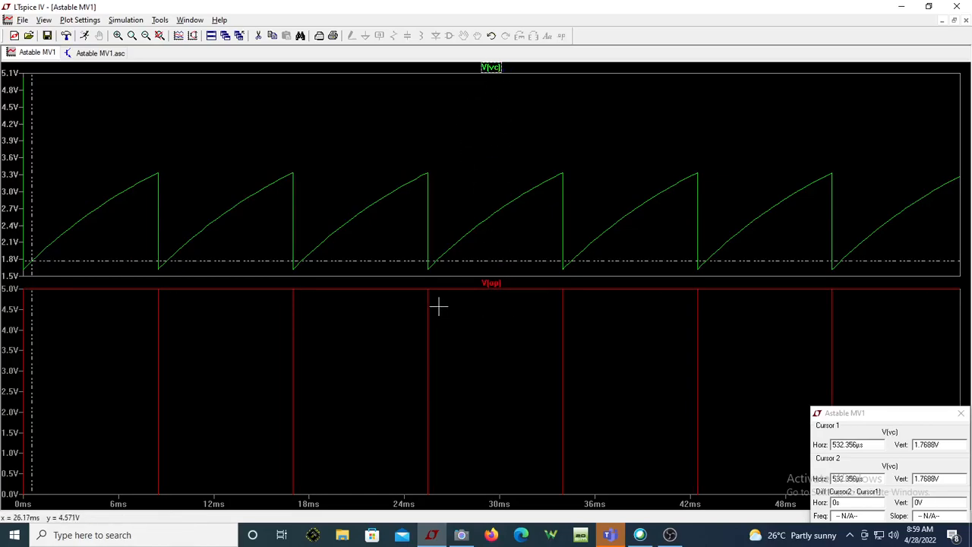
pyautogui.moveTo(420, 275); pyautogui.dragTo(633, 507)
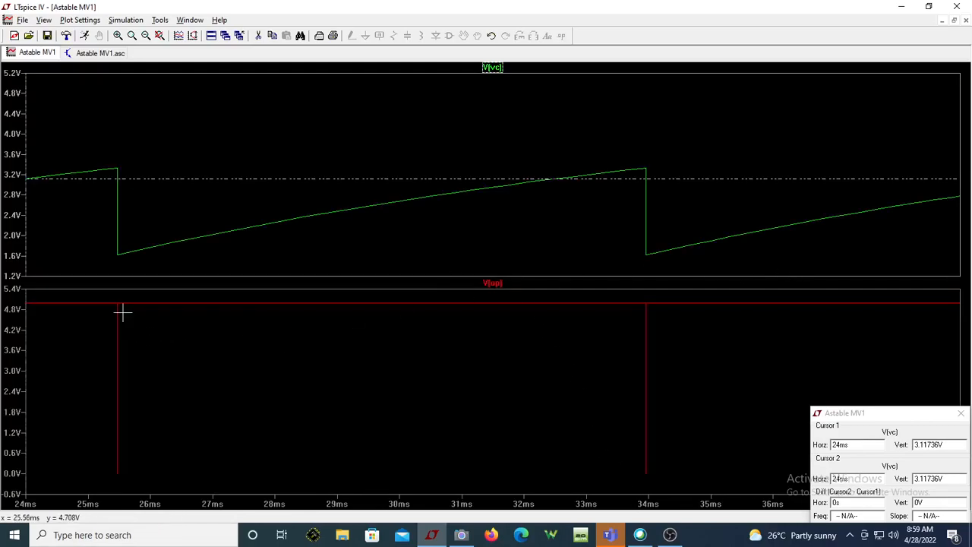
pyautogui.moveTo(621, 151); pyautogui.dragTo(727, 490)
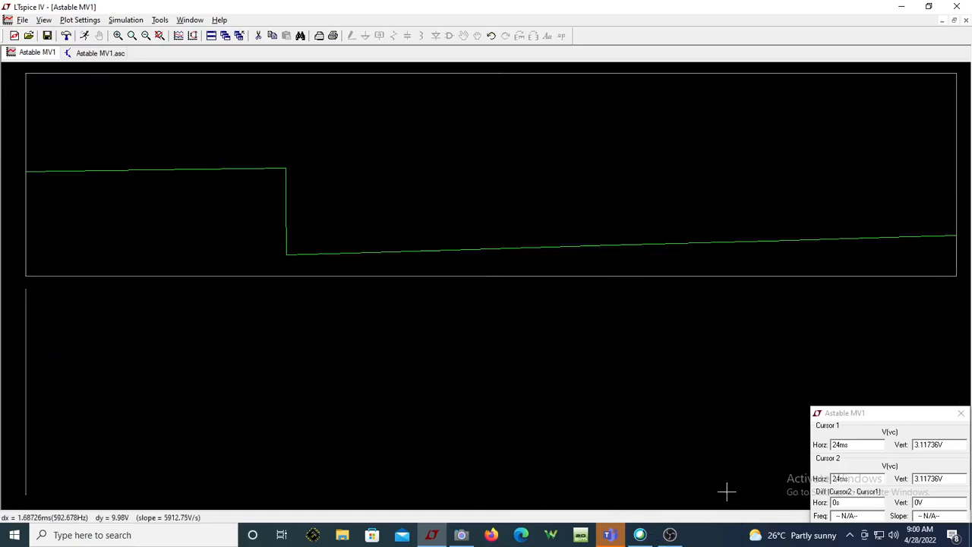
pyautogui.moveTo(255, 140); pyautogui.dragTo(379, 494)
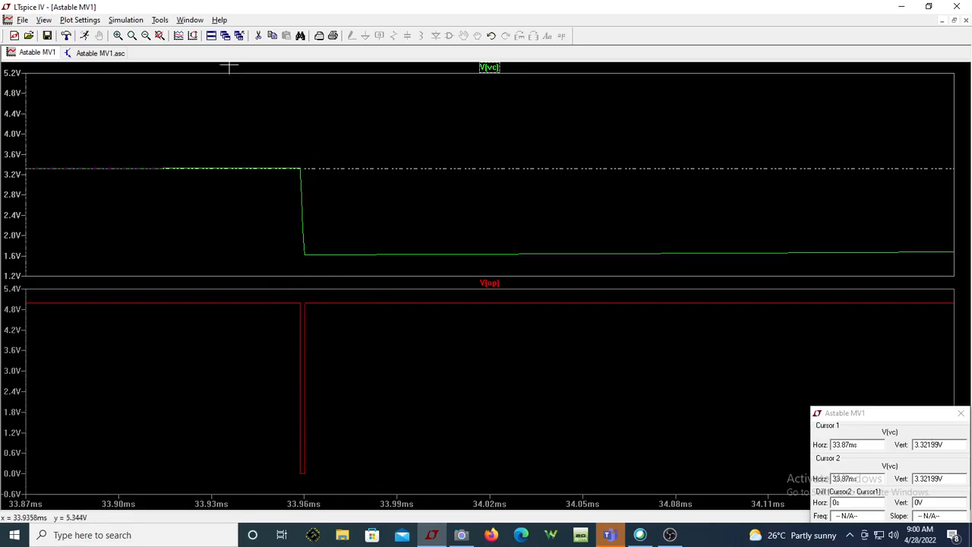
pyautogui.click(212, 36)
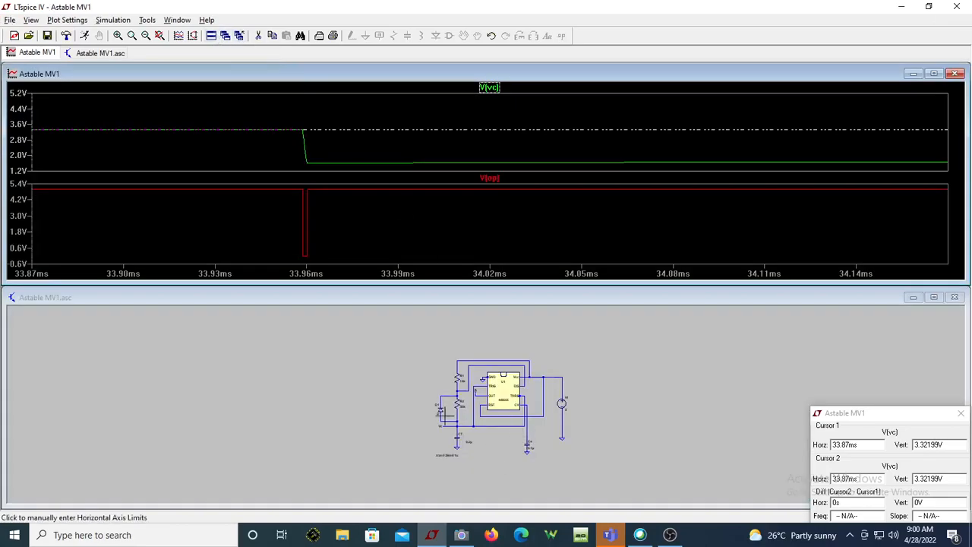
# - Delete diode D1 across R2 together with its connecting wires and leftover wire stubs
pyautogui.doubleClick(477, 297)
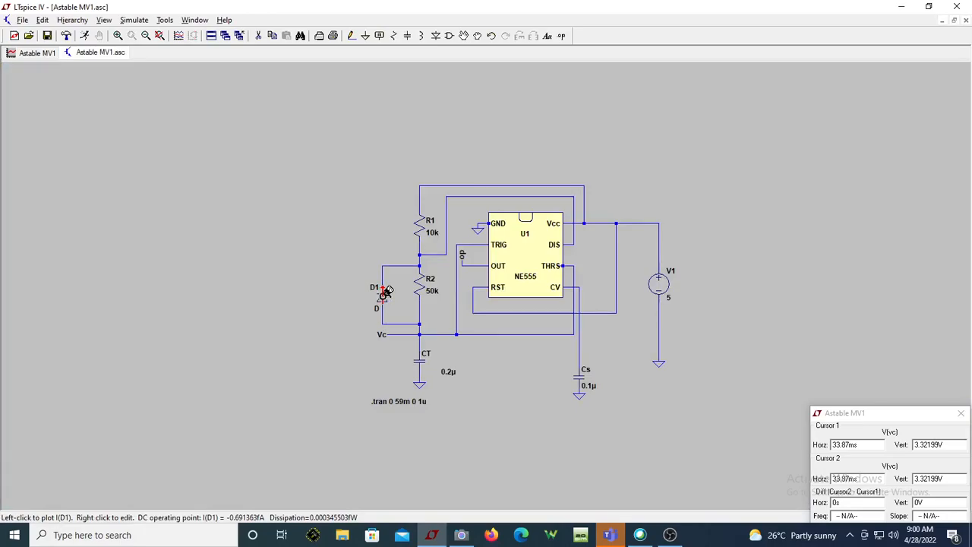
pyautogui.click(211, 36)
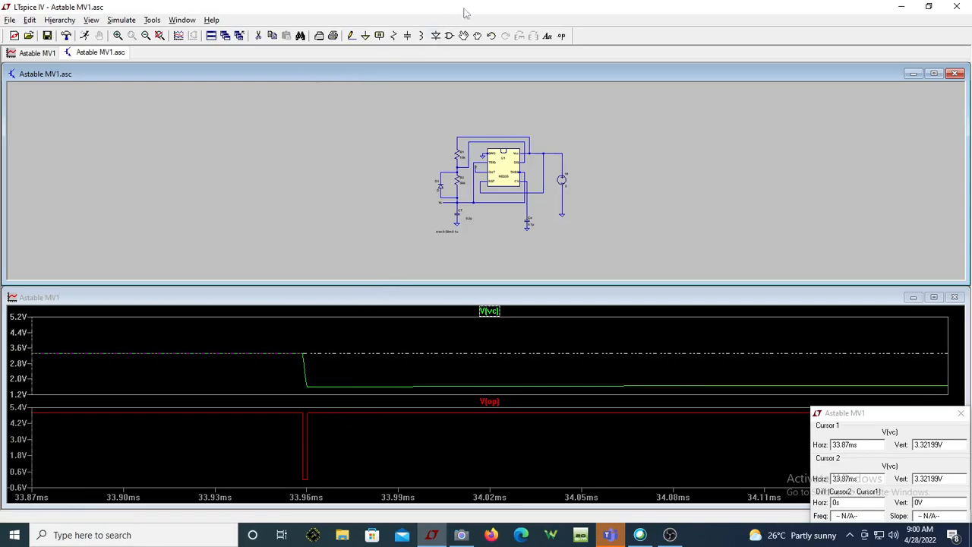
pyautogui.doubleClick(390, 73)
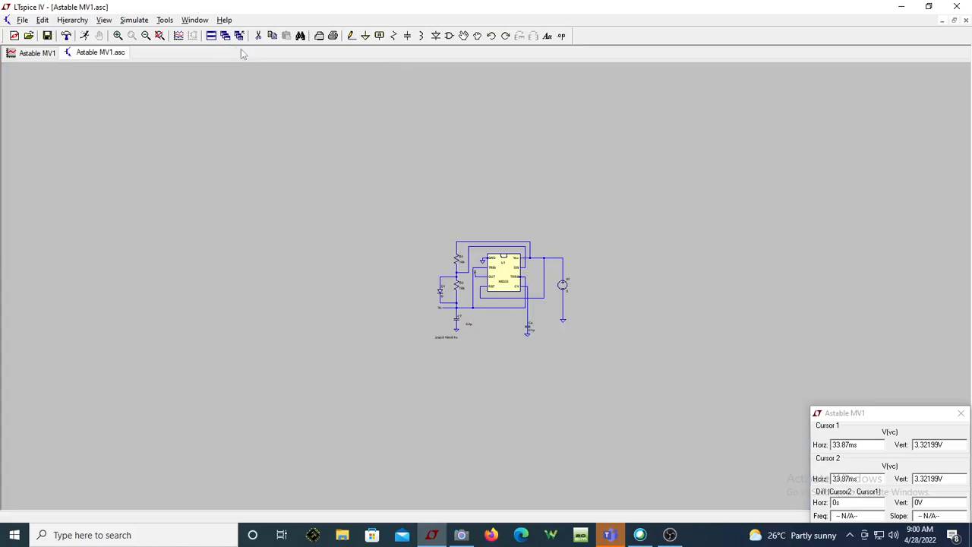
pyautogui.click(160, 36)
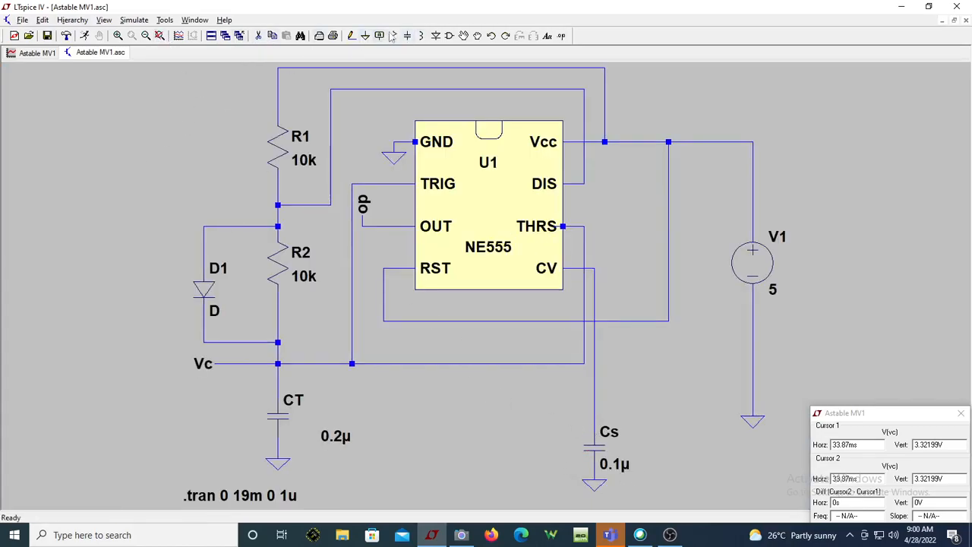
pyautogui.click(258, 36)
pyautogui.click(204, 292)
pyautogui.click(242, 226)
pyautogui.click(236, 342)
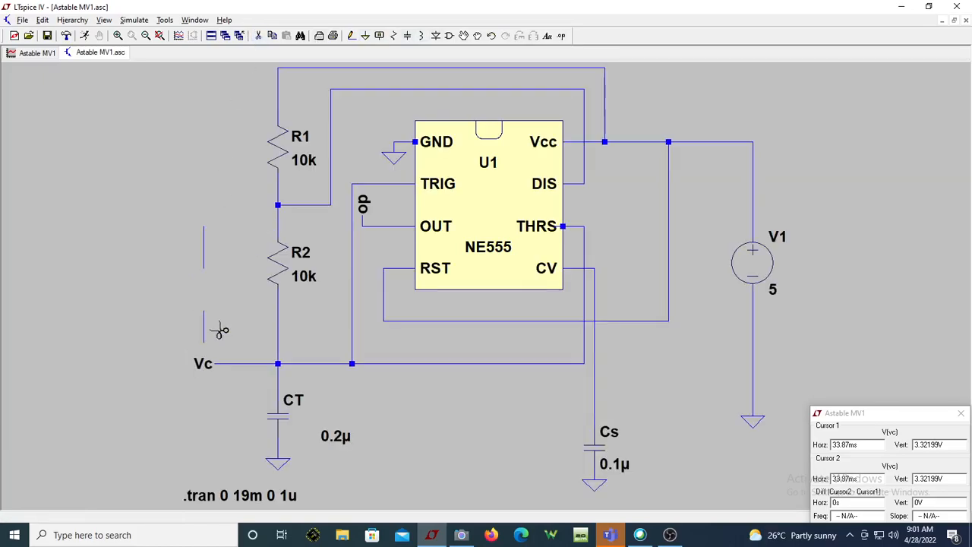
pyautogui.moveTo(183, 207); pyautogui.dragTo(237, 354)
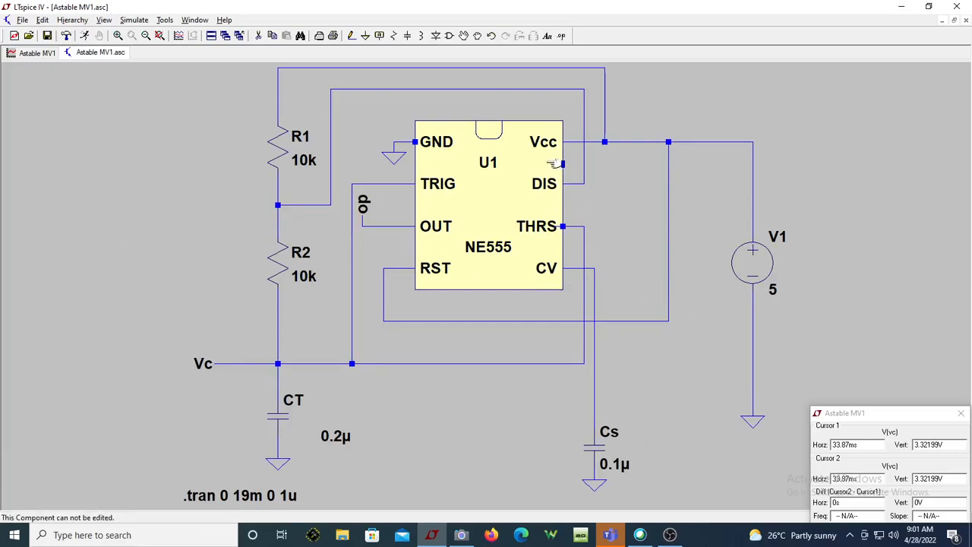
# - Insert a battery symbol from the Misc component library on the CV line directly above capacitor Cs
pyautogui.press('F2')
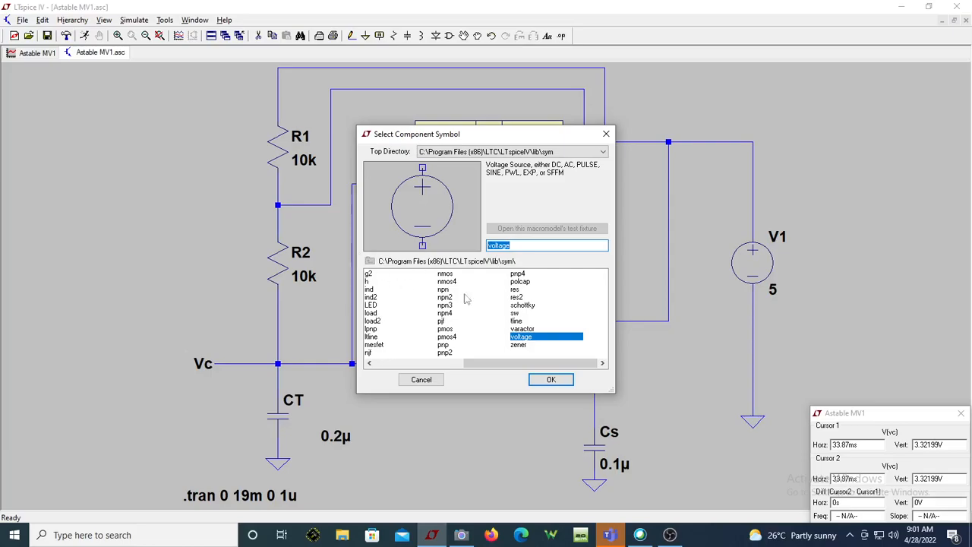
pyautogui.moveTo(494, 363); pyautogui.dragTo(407, 363)
pyautogui.doubleClick(375, 299)
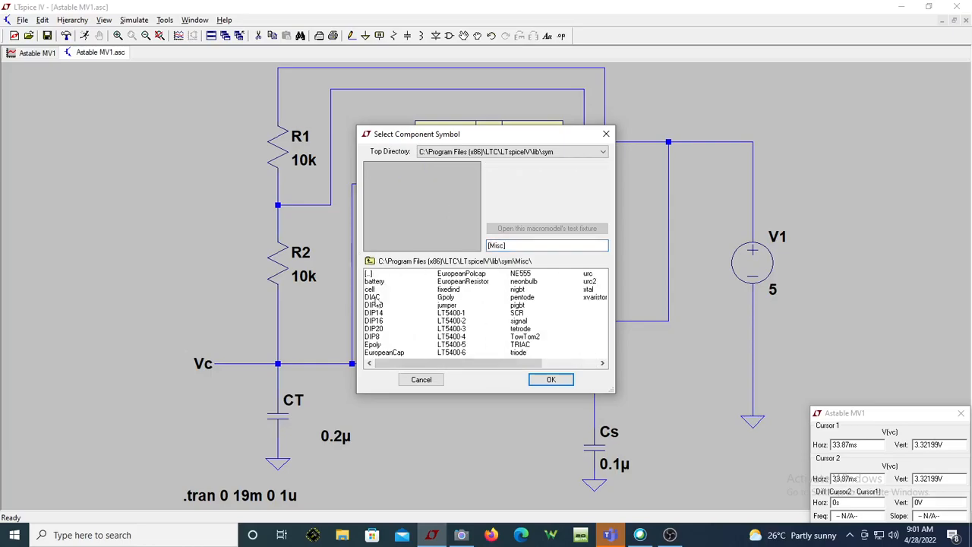
pyautogui.click(370, 289)
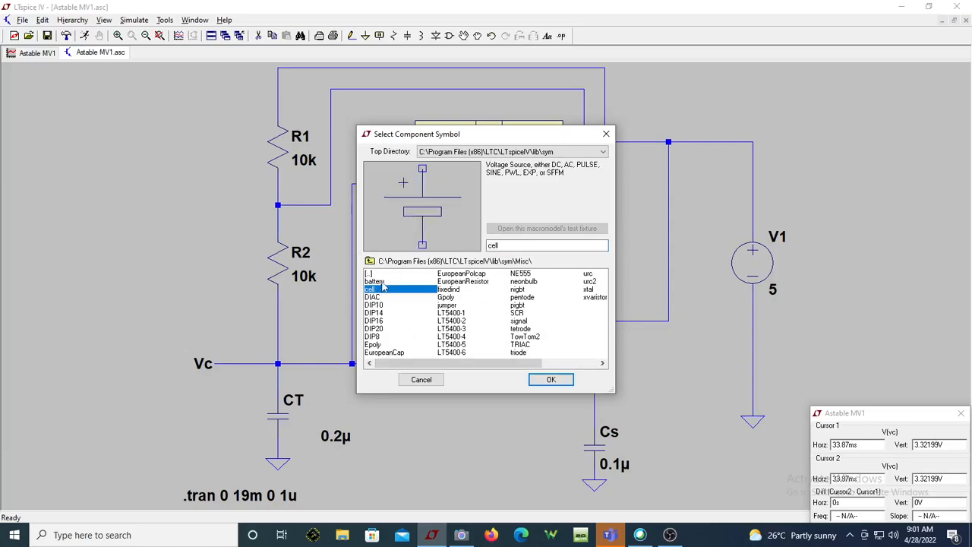
pyautogui.doubleClick(384, 287)
pyautogui.click(584, 384)
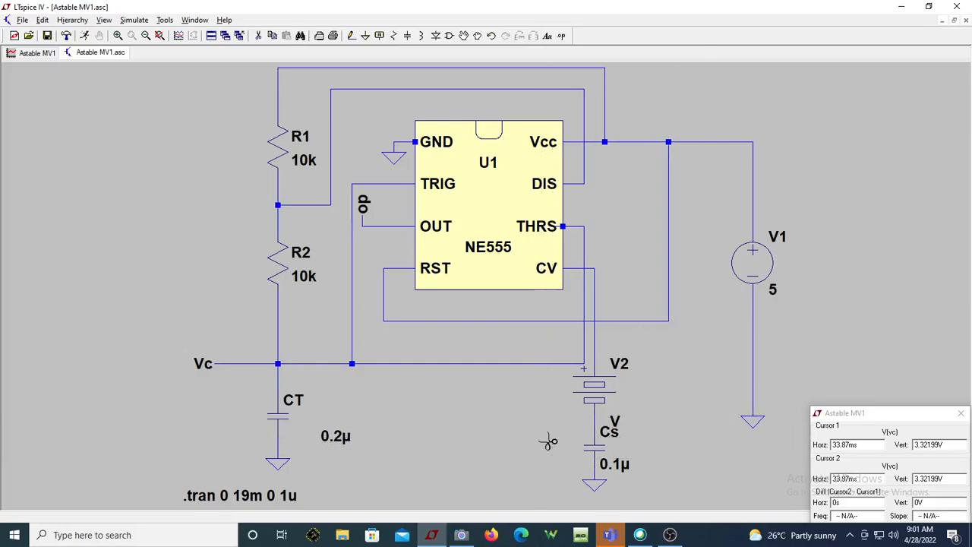
# - Delete capacitor Cs and wire the battery's negative terminal to the ground symbol below
pyautogui.click(600, 451)
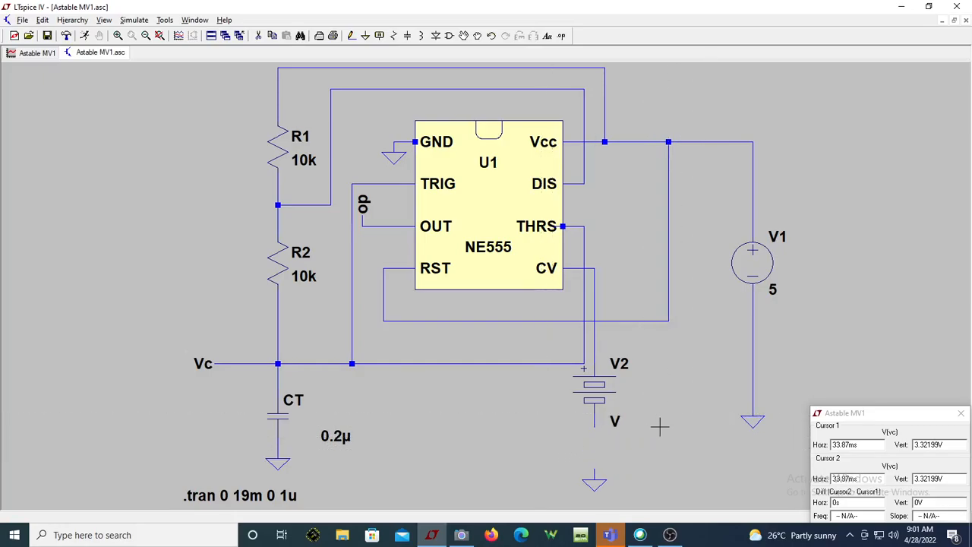
pyautogui.click(595, 416)
pyautogui.click(594, 480)
pyautogui.press('Escape')
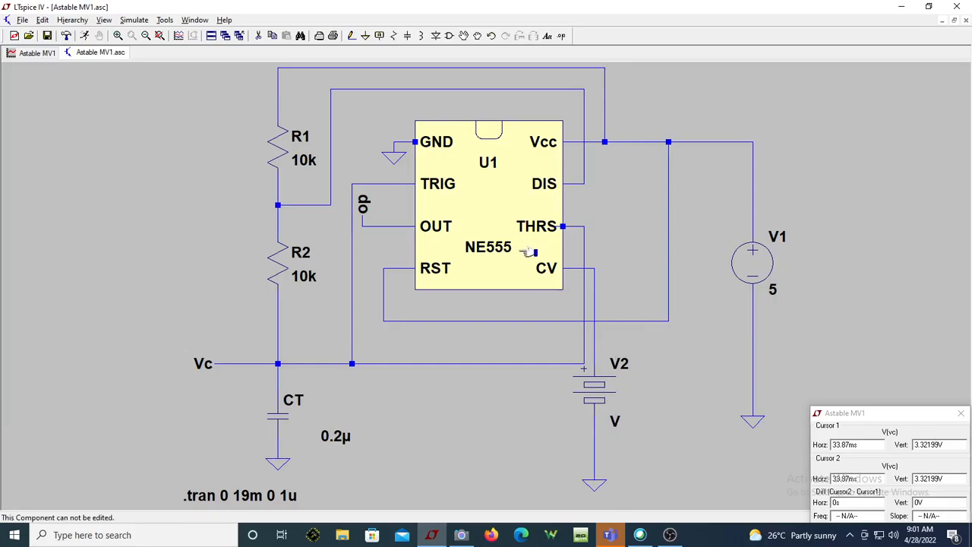
# - Set battery V2 to 4, run the simulation and maximize the waveform window
pyautogui.rightClick(617, 422)
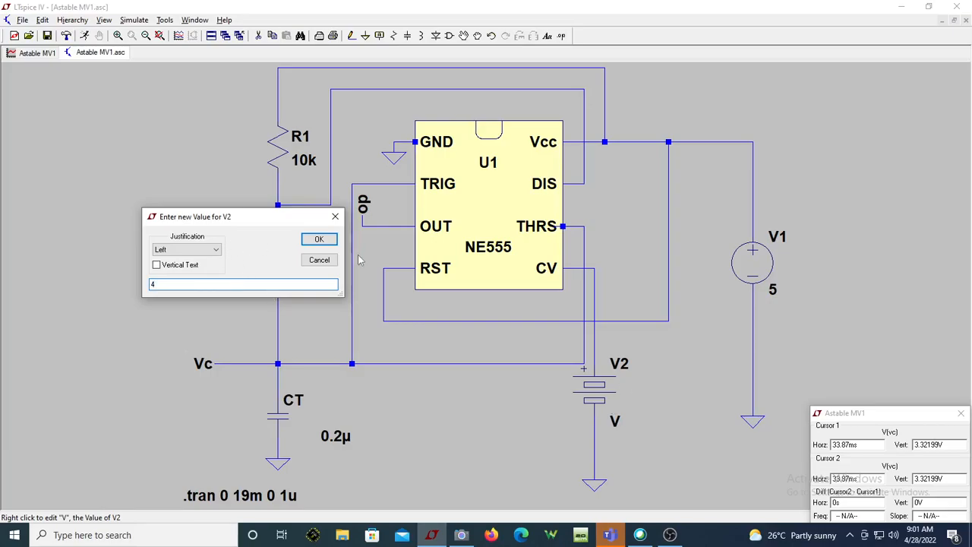
pyautogui.click(319, 239)
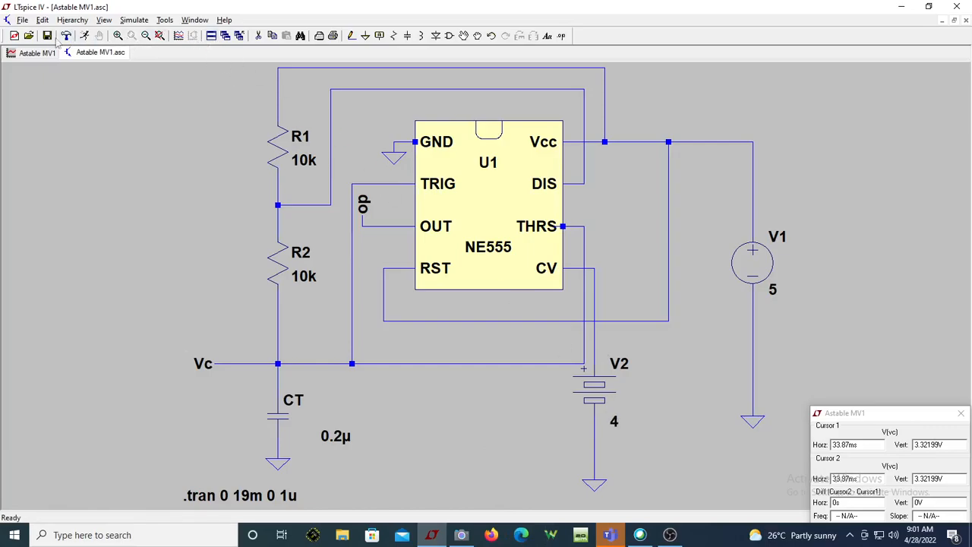
pyautogui.click(84, 37)
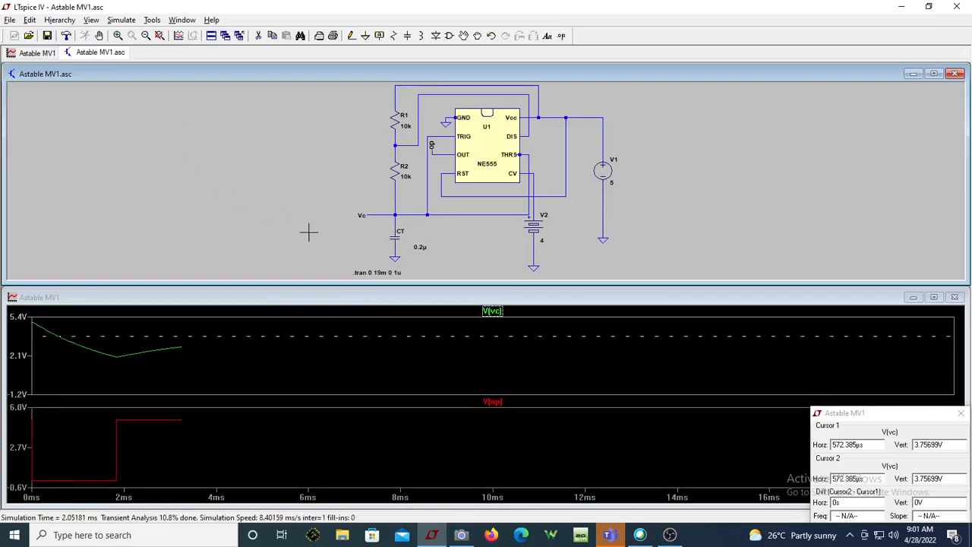
pyautogui.doubleClick(444, 296)
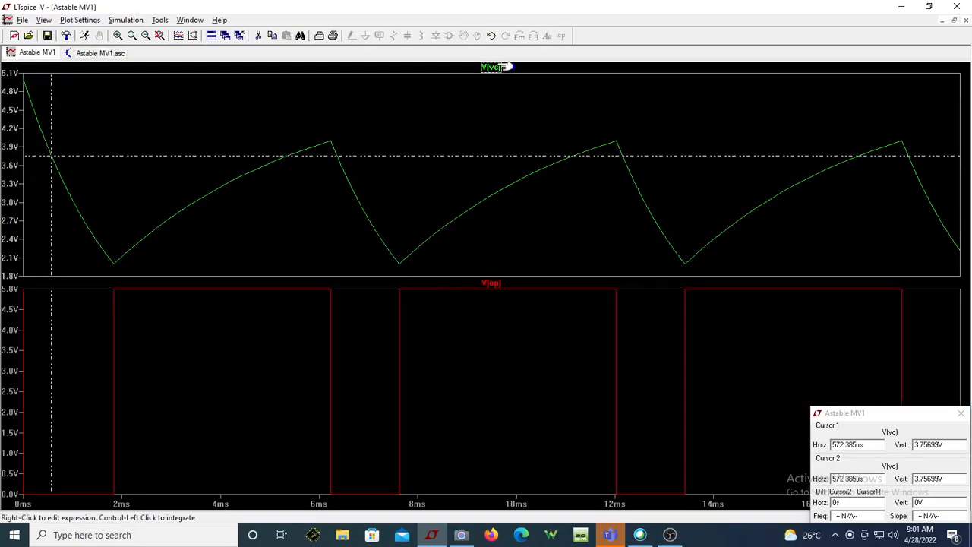
# - Move the V(vc) trace into the V(op) pane and use both cursors to read its first peak and the following minimum
pyautogui.moveTo(491, 68); pyautogui.dragTo(442, 375)
pyautogui.moveTo(345, 341)
pyautogui.mouseDown()
pyautogui.moveTo(367, 335)
pyautogui.moveTo(400, 350)
pyautogui.mouseUp()
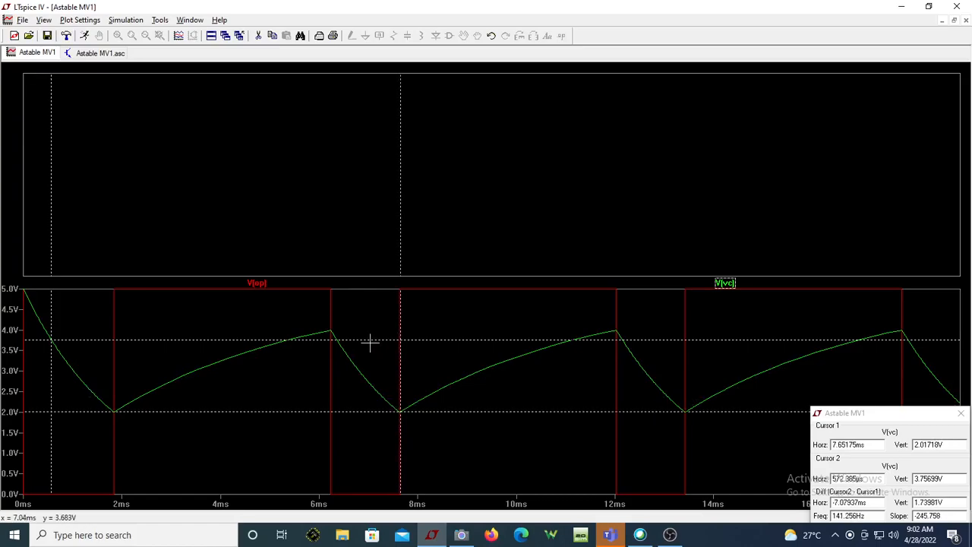
pyautogui.moveTo(369, 338); pyautogui.dragTo(328, 322)
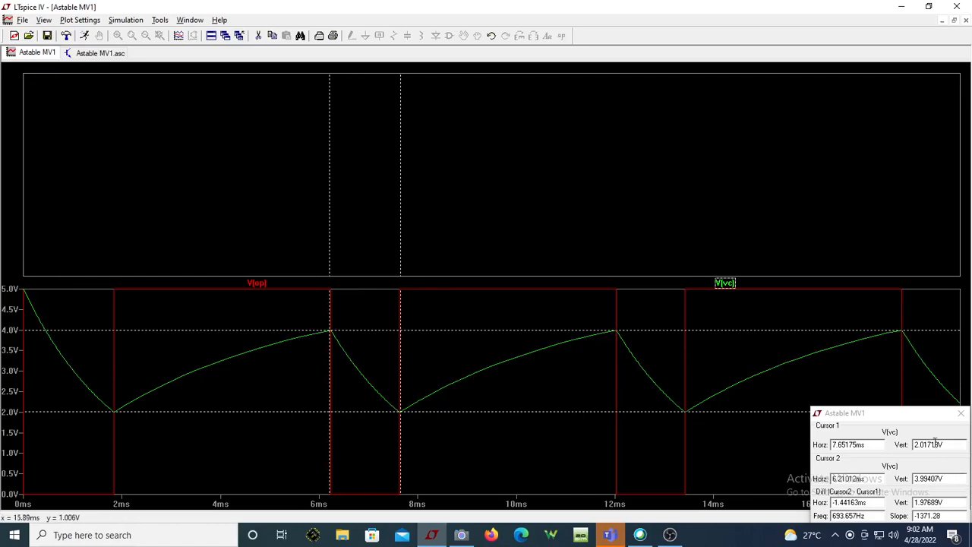
pyautogui.moveTo(945, 441); pyautogui.dragTo(901, 453)
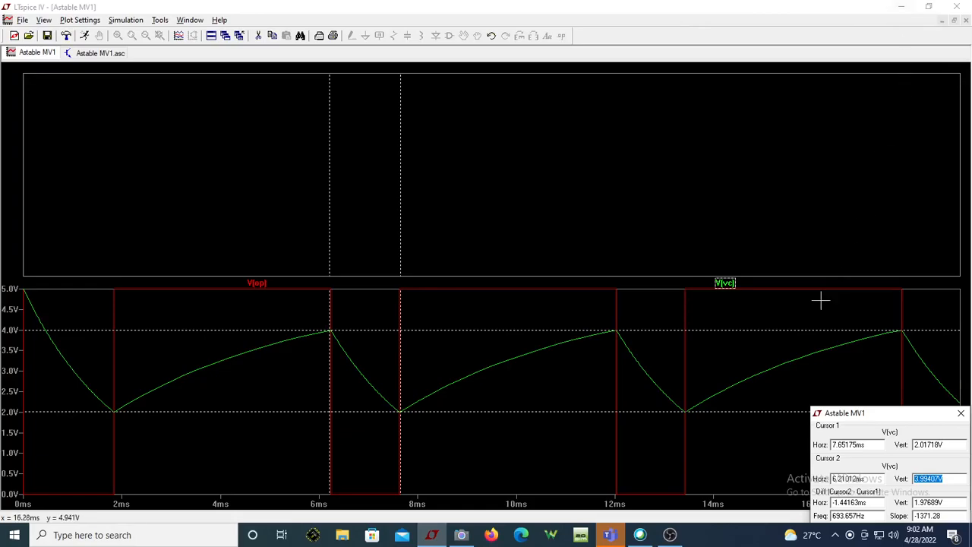
# - Switch to the Camera app, view the handwritten TON and TOFF formulas at full size, and return to LTspice
pyautogui.click(461, 535)
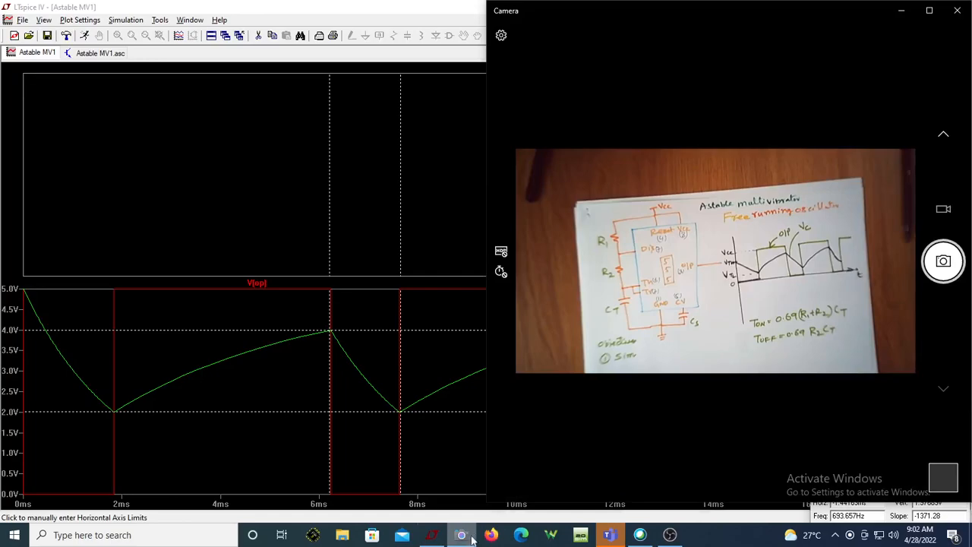
pyautogui.click(930, 18)
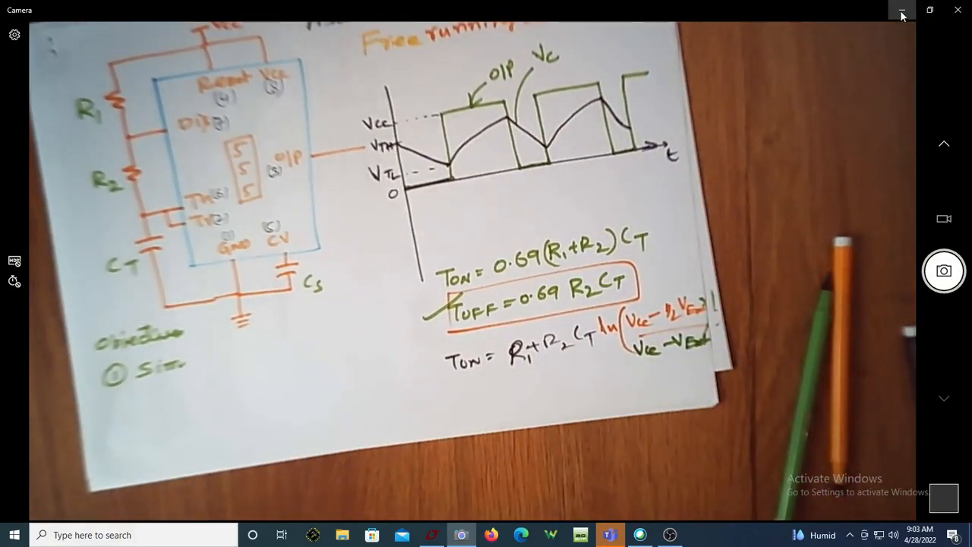
pyautogui.click(902, 15)
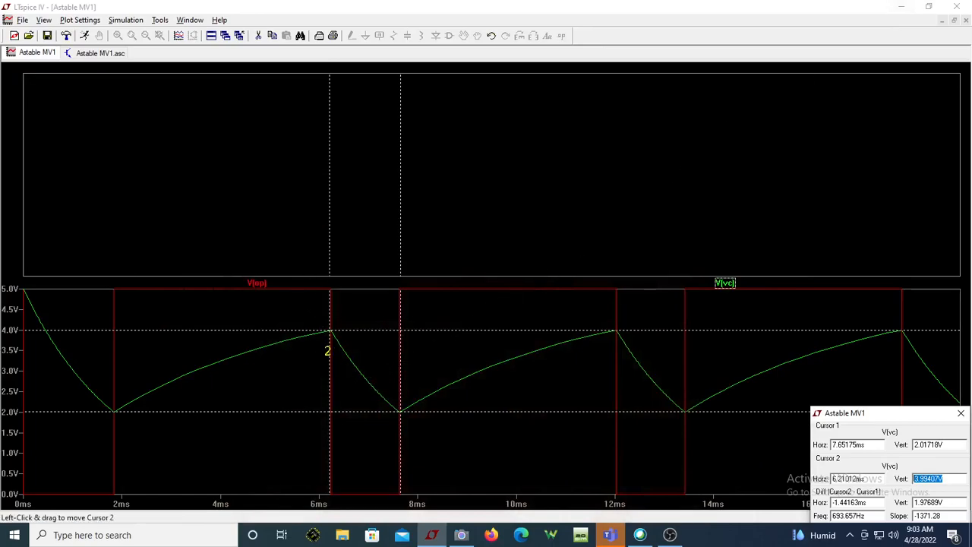
# - Zoom in on one low pulse of V(op) and align the cursors with its falling and rising edges to measure TOFF
pyautogui.moveTo(331, 355); pyautogui.dragTo(330, 359)
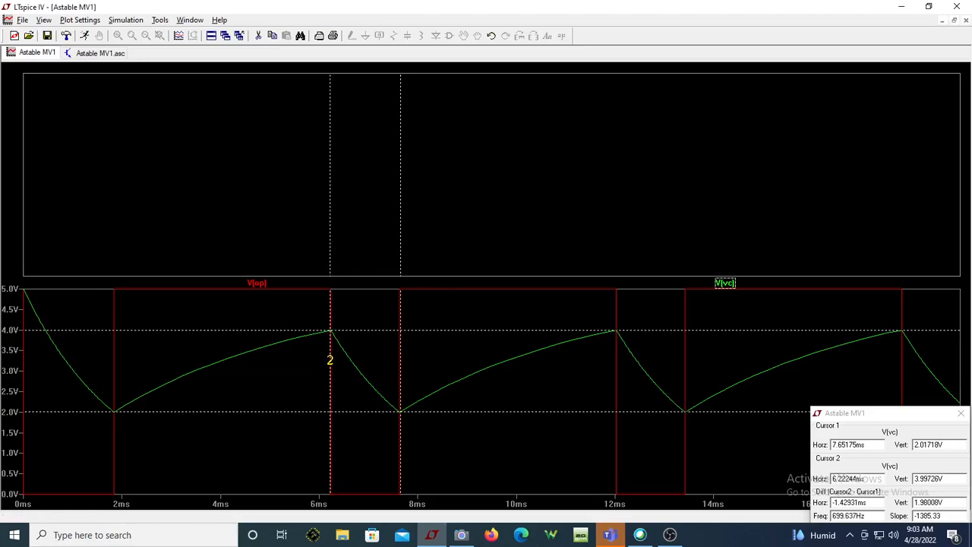
pyautogui.moveTo(306, 254); pyautogui.dragTo(437, 529)
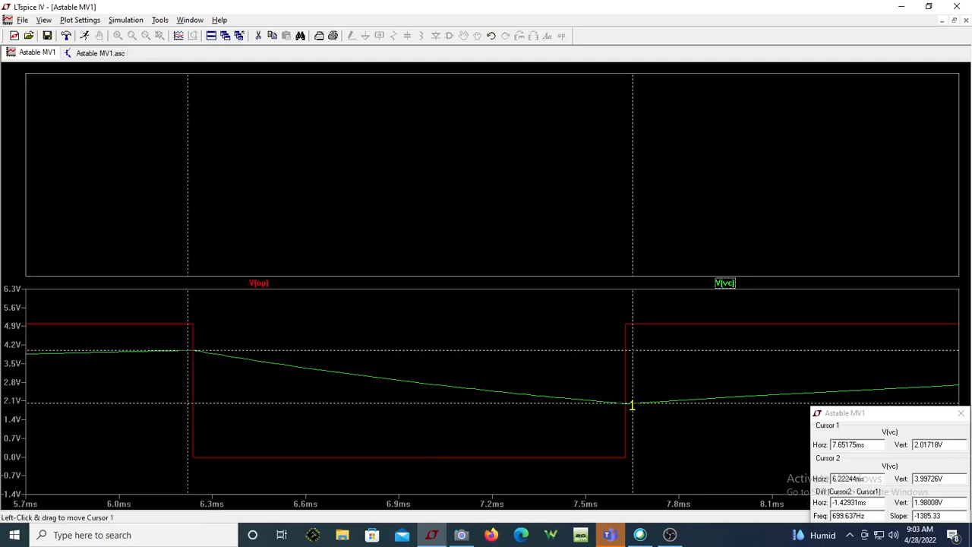
pyautogui.moveTo(631, 406); pyautogui.dragTo(625, 411)
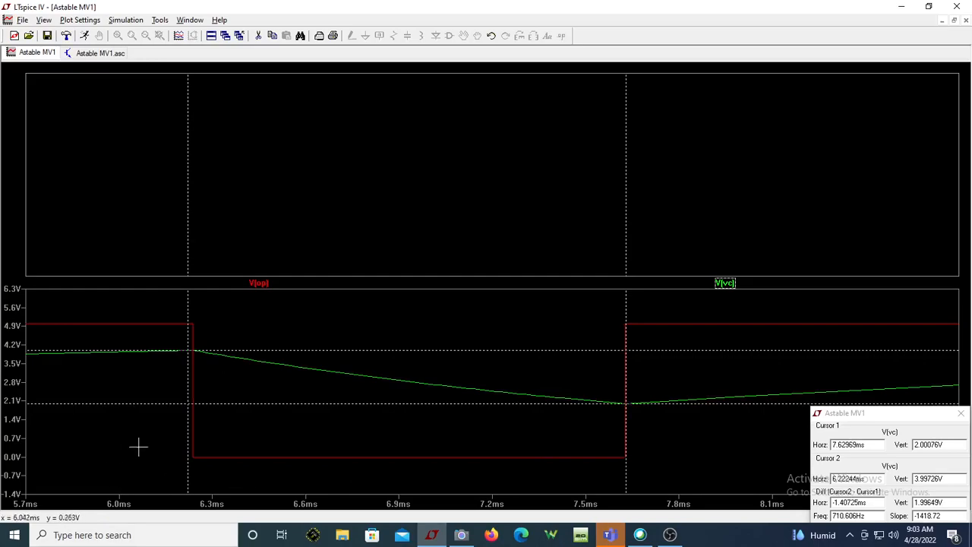
pyautogui.moveTo(186, 404); pyautogui.dragTo(624, 419)
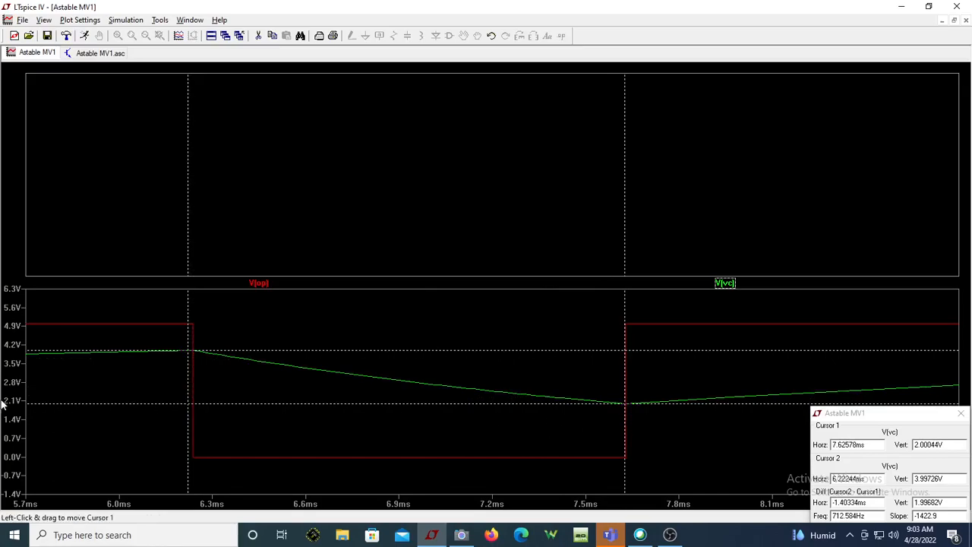
pyautogui.moveTo(187, 404); pyautogui.dragTo(624, 461)
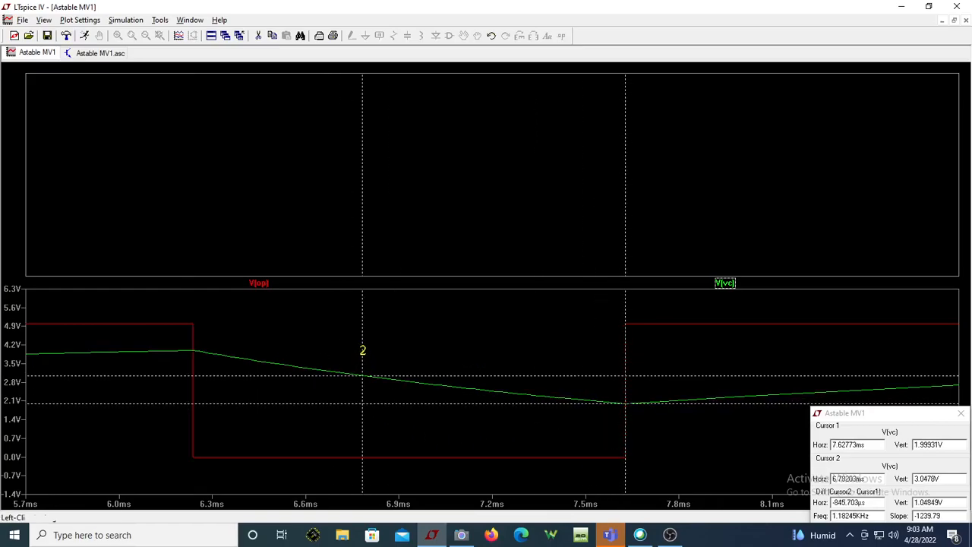
pyautogui.moveTo(362, 357); pyautogui.dragTo(192, 356)
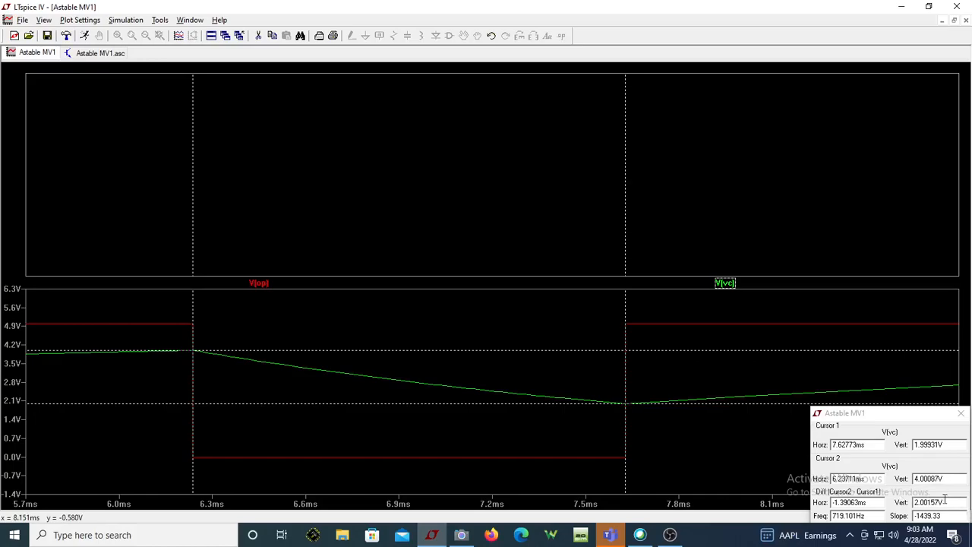
pyautogui.doubleClick(875, 503)
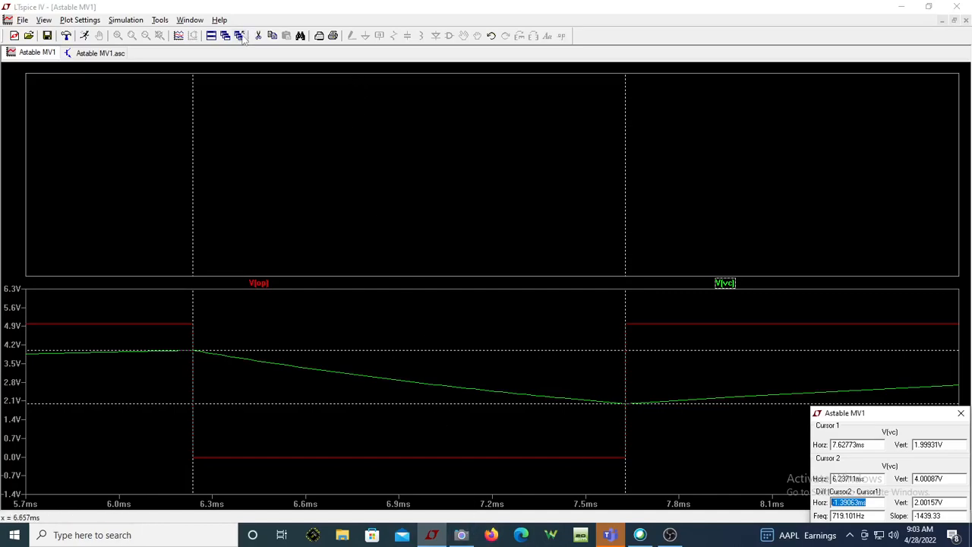
# - Tile the windows, set battery V2 to 3, and rerun the simulation with the waveform window maximized
pyautogui.click(211, 35)
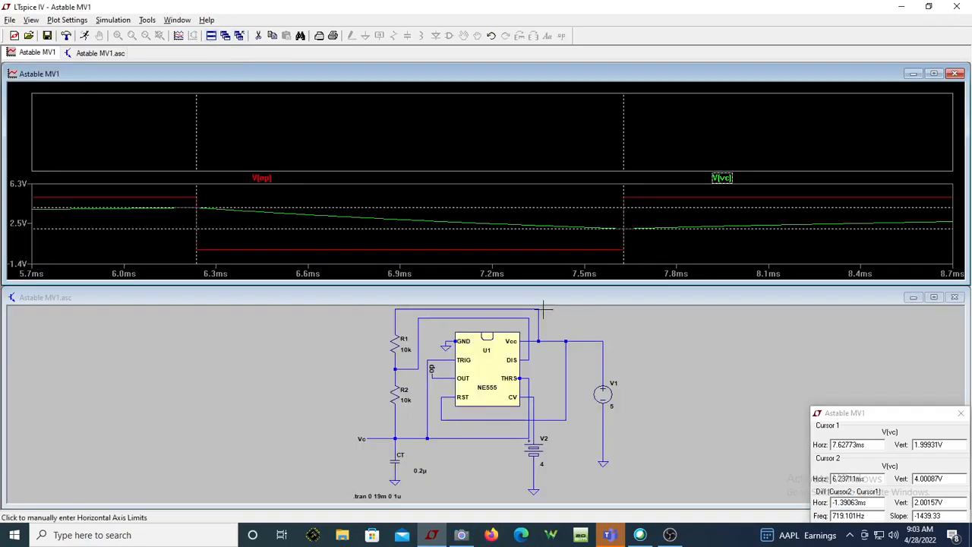
pyautogui.rightClick(542, 464)
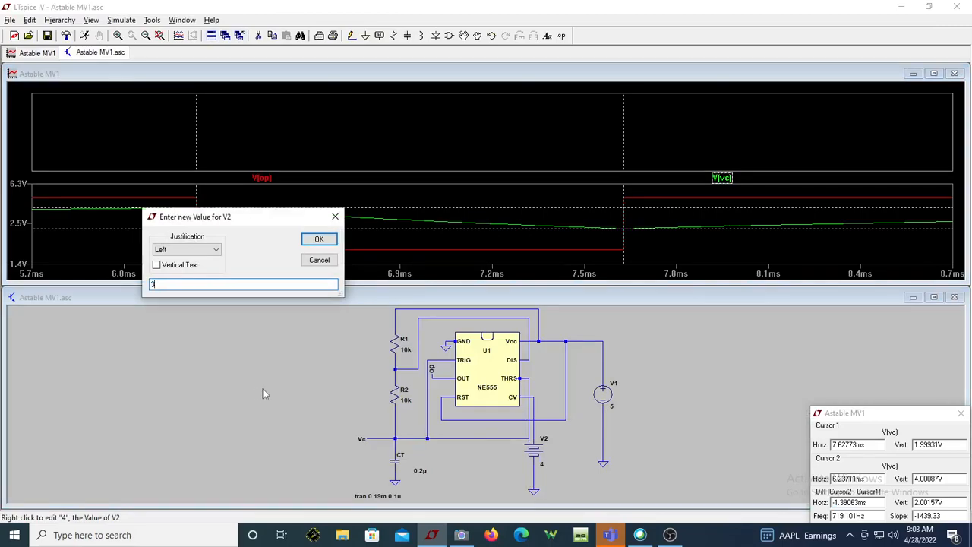
pyautogui.write('3')
pyautogui.click(320, 239)
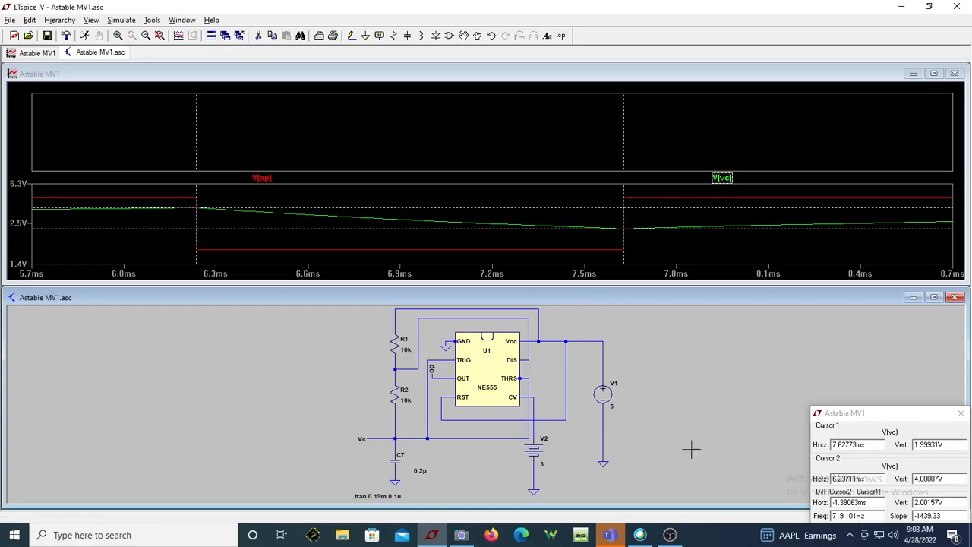
pyautogui.click(425, 79)
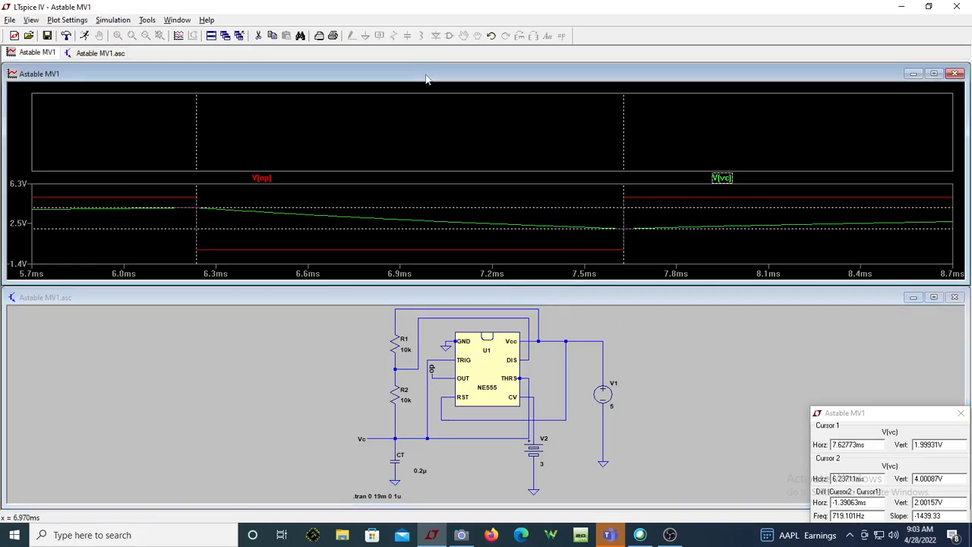
pyautogui.doubleClick(425, 80)
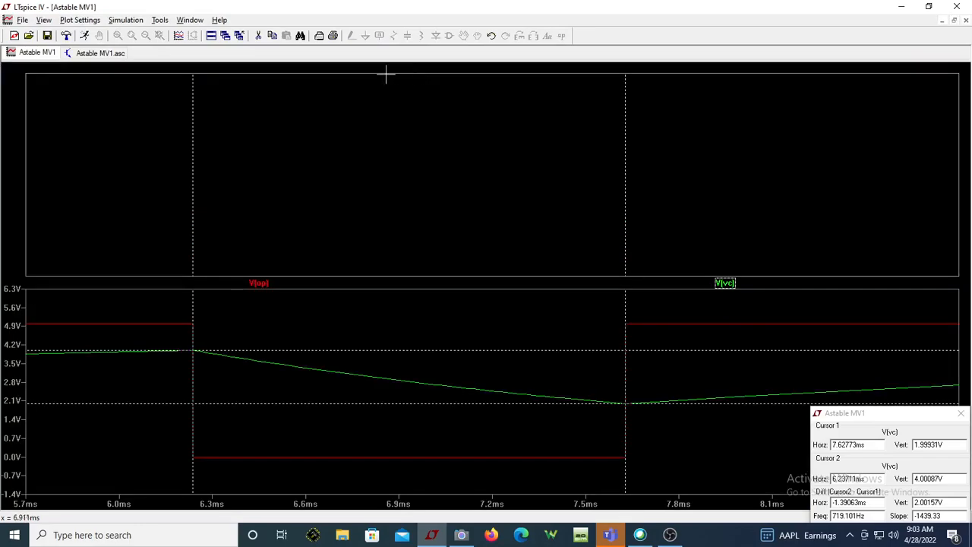
pyautogui.click(85, 37)
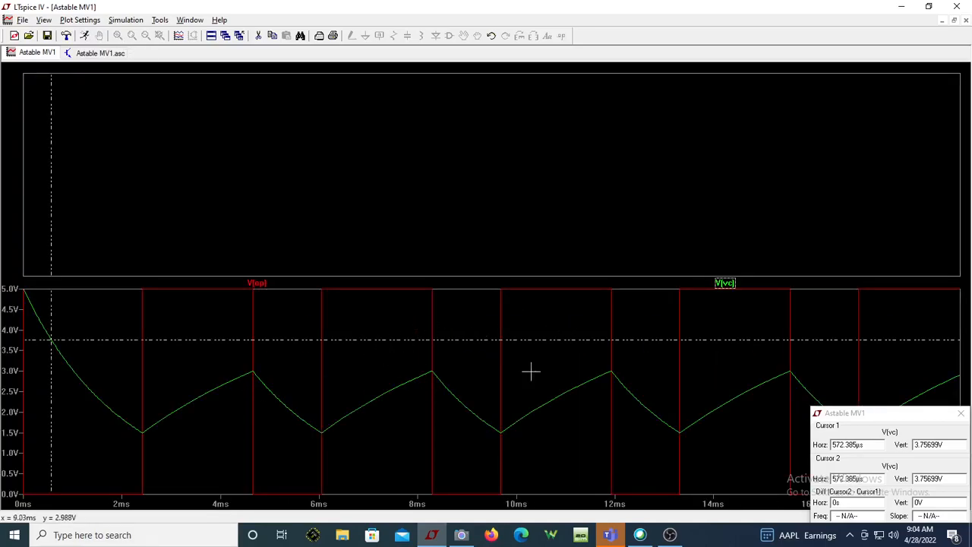
# - Delete the empty plot pane and place the two cursors on the V(vc) peak and the following minimum between 8 and 10 ms
pyautogui.moveTo(52, 375); pyautogui.dragTo(499, 427)
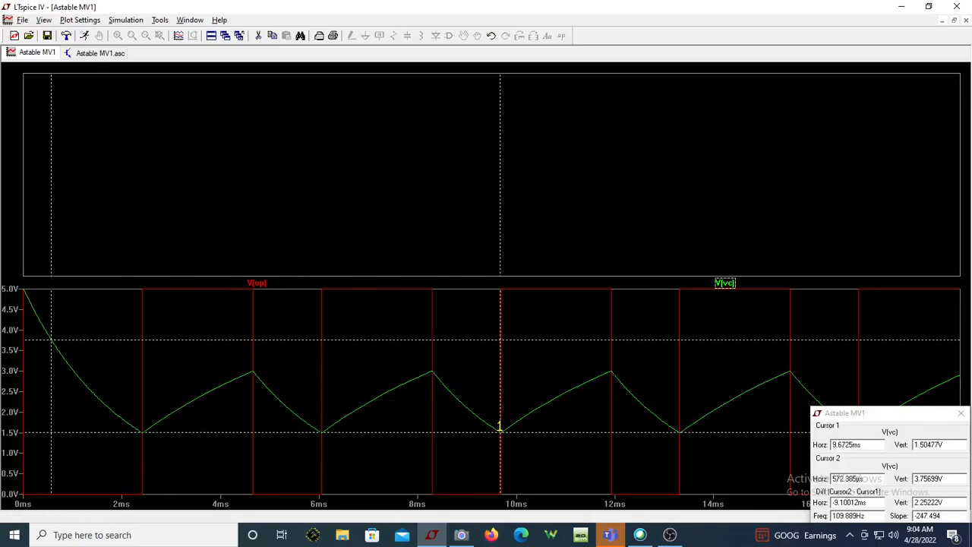
pyautogui.rightClick(300, 175)
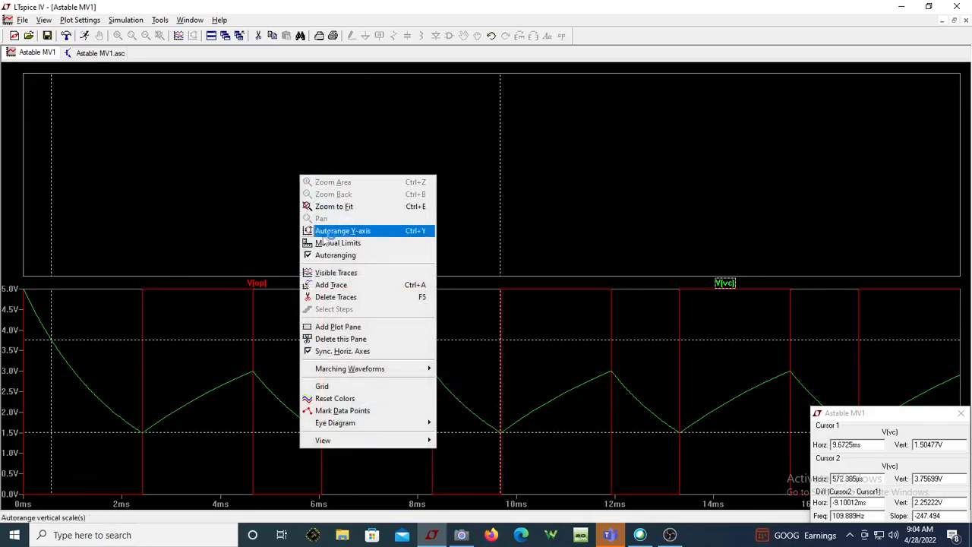
pyautogui.click(338, 338)
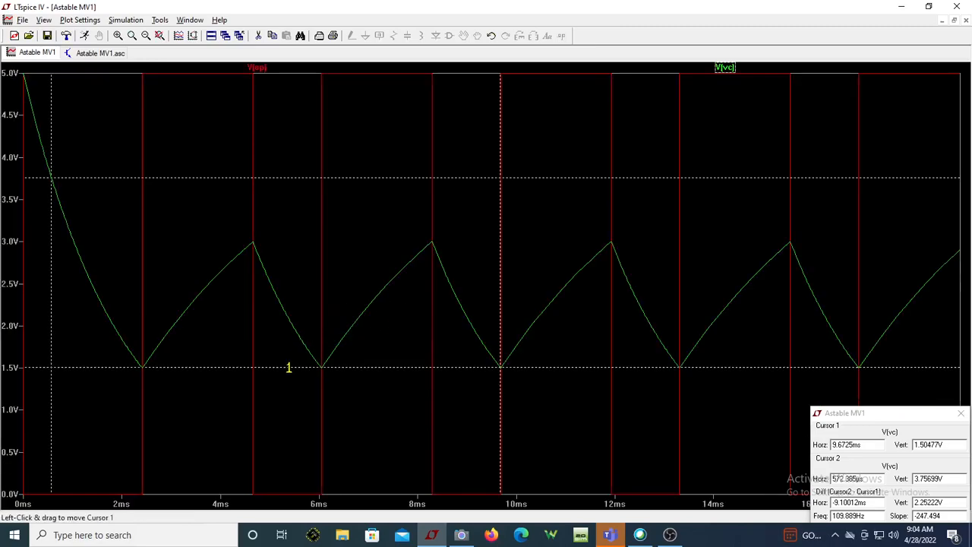
pyautogui.moveTo(49, 294); pyautogui.dragTo(432, 347)
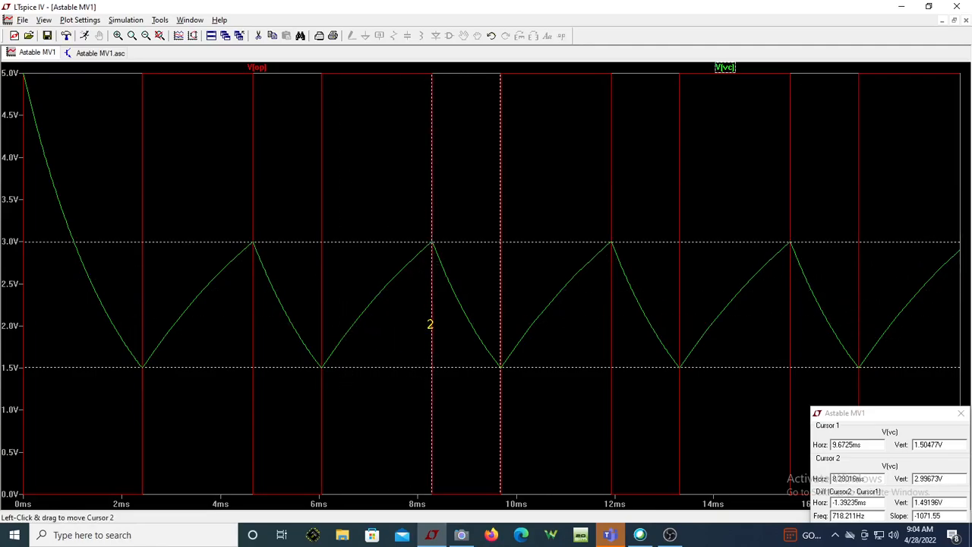
# - Zoom in on that low pulse, align the cursors with its edges to measure TOFF, and check the handwritten TOFF formula in the Camera app
pyautogui.moveTo(415, 67); pyautogui.dragTo(618, 516)
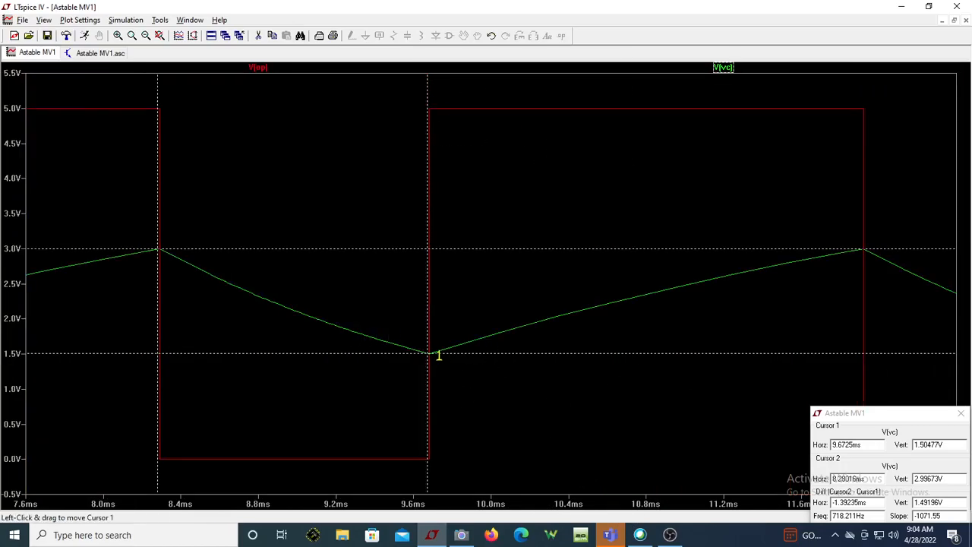
pyautogui.moveTo(429, 353); pyautogui.dragTo(430, 354)
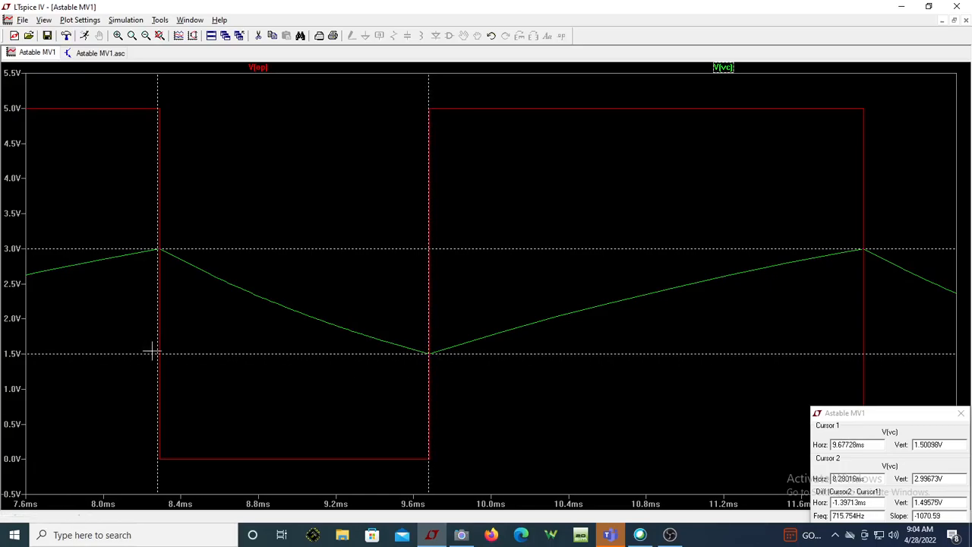
pyautogui.moveTo(158, 358); pyautogui.dragTo(159, 357)
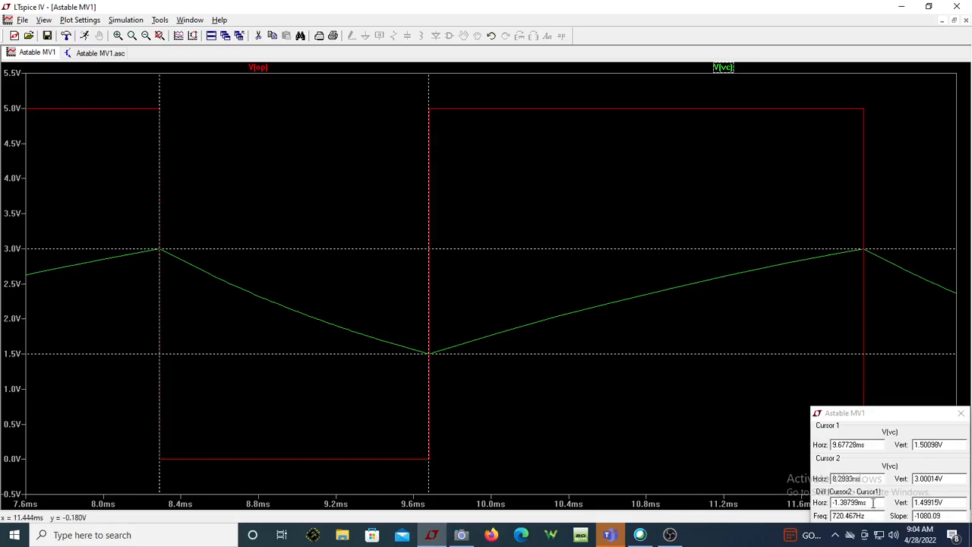
pyautogui.moveTo(873, 502); pyautogui.dragTo(845, 504)
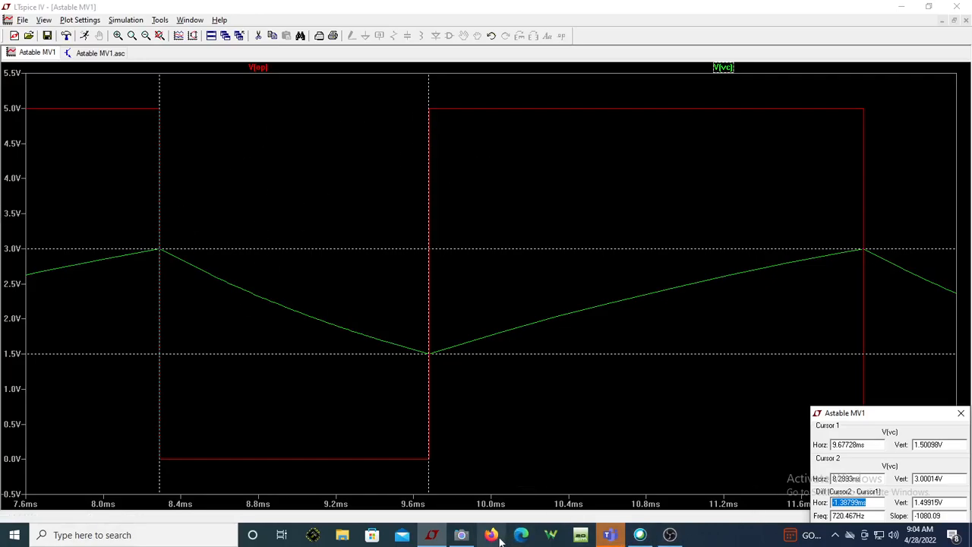
pyautogui.click(461, 535)
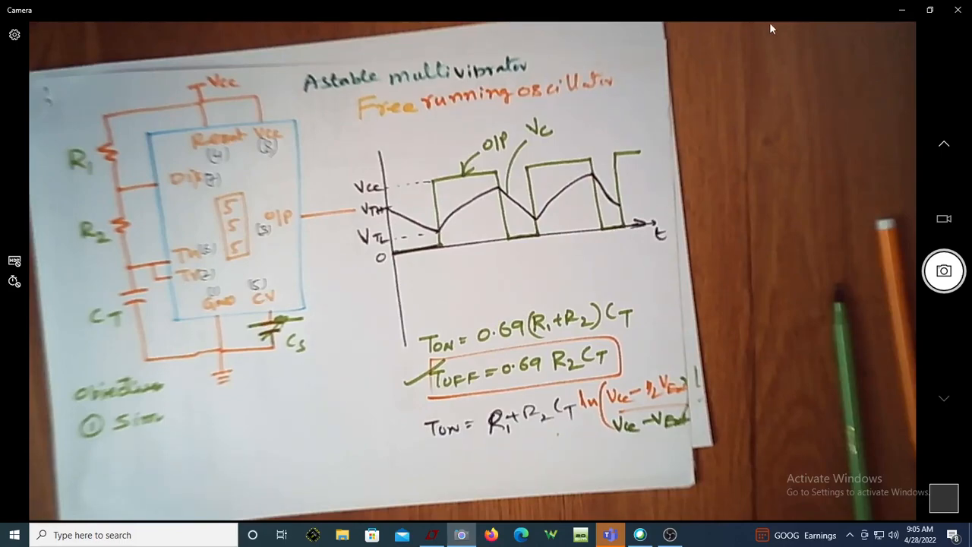
pyautogui.click(903, 11)
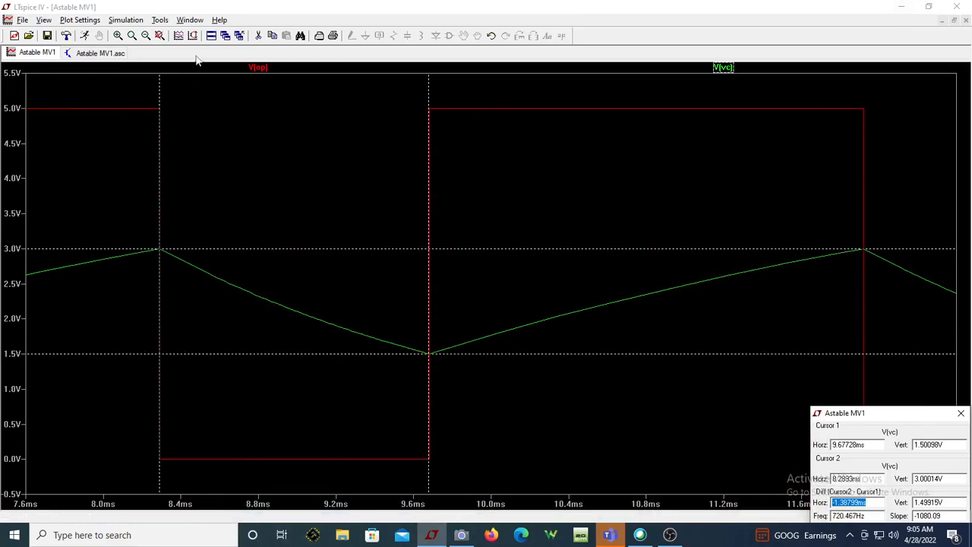
# - Fit the whole waveform and move cursor 1 to the next V(vc) peak to measure the full period
pyautogui.click(160, 36)
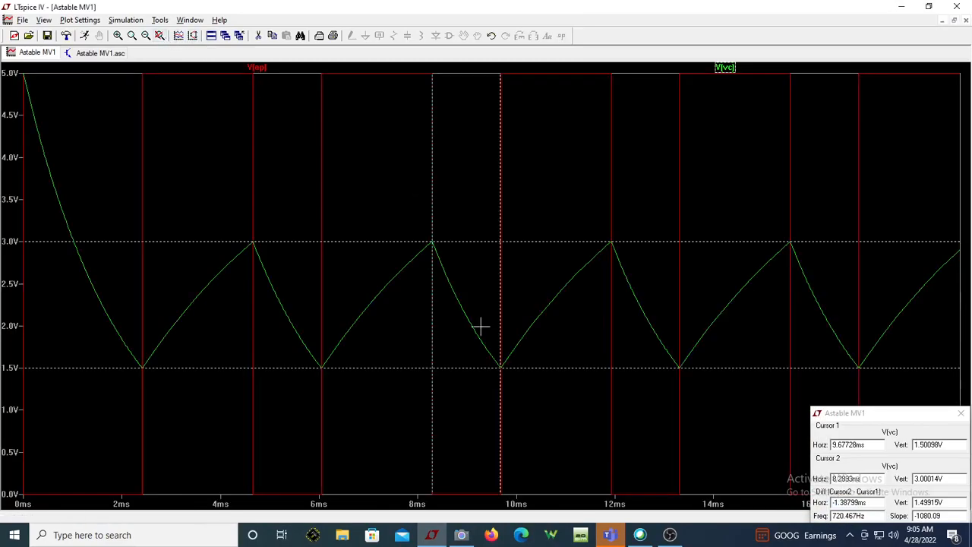
pyautogui.moveTo(500, 388); pyautogui.dragTo(609, 388)
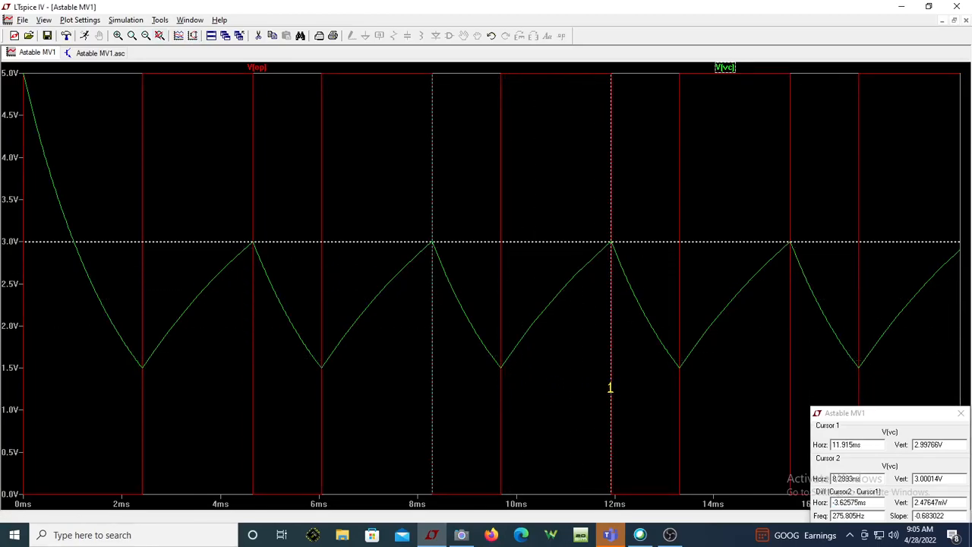
pyautogui.moveTo(876, 503); pyautogui.dragTo(830, 504)
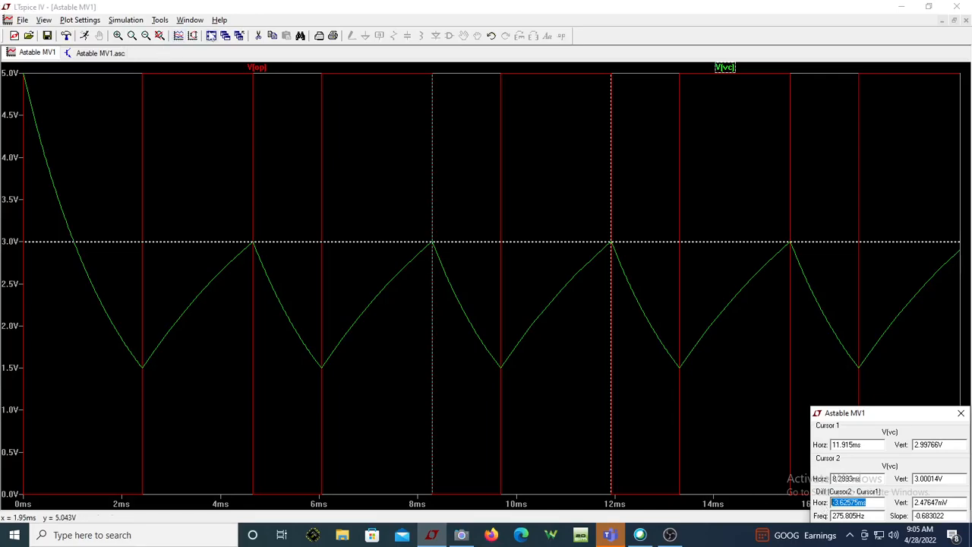
# - Tile the windows, set battery V2 to 4, and rerun the simulation
pyautogui.click(211, 35)
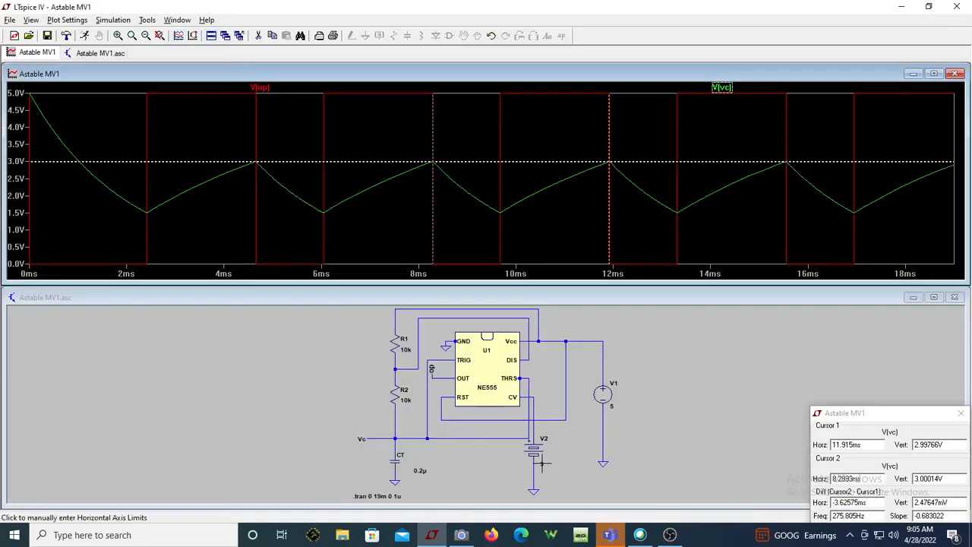
pyautogui.rightClick(539, 467)
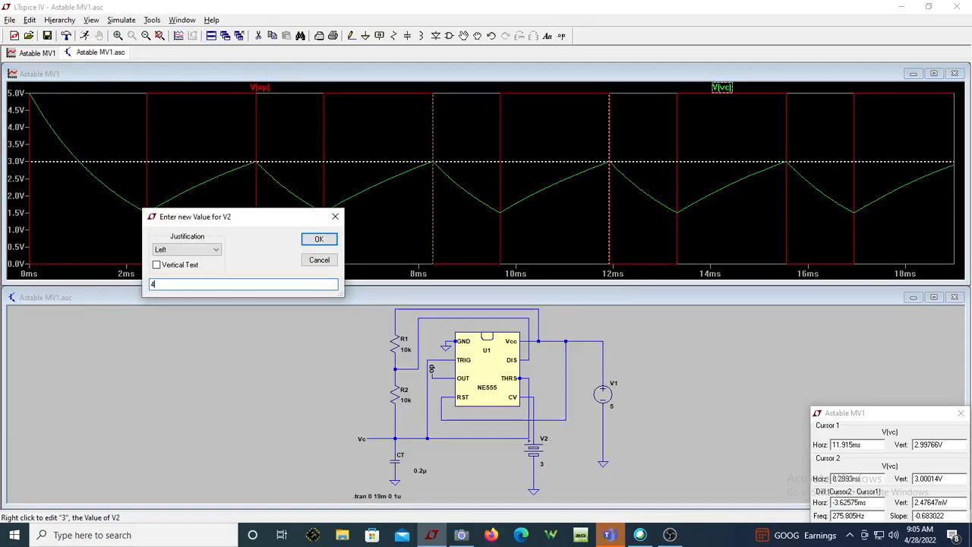
pyautogui.press('Return')
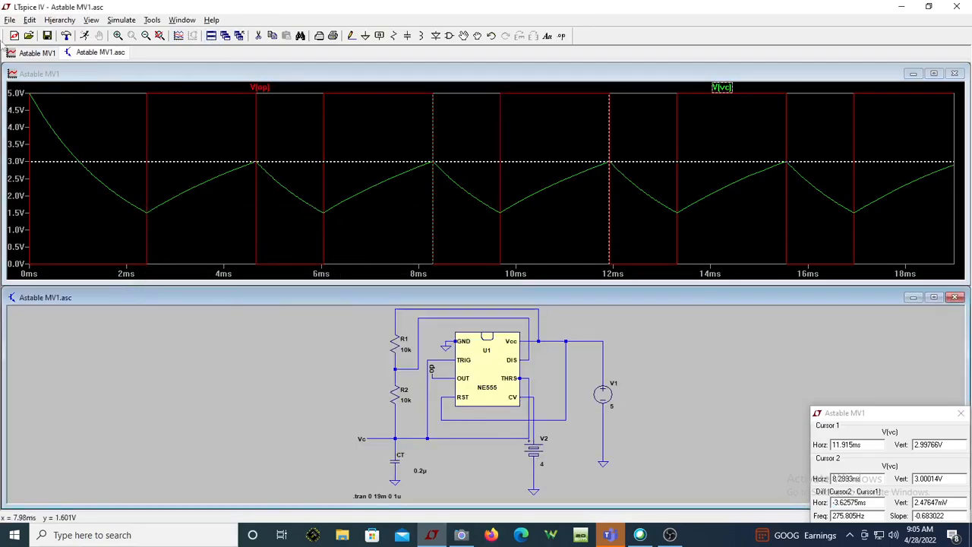
pyautogui.click(84, 35)
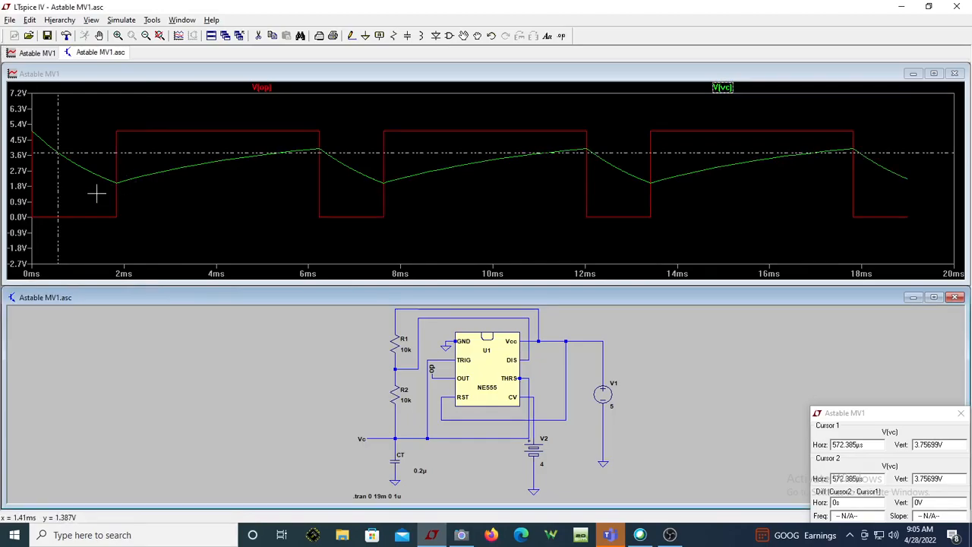
# - Measure the period between the first two V(vc) minima with the cursors, then compare it with the handwritten notes in the Camera app
pyautogui.moveTo(57, 211); pyautogui.dragTo(118, 220)
pyautogui.moveTo(57, 238); pyautogui.dragTo(400, 256)
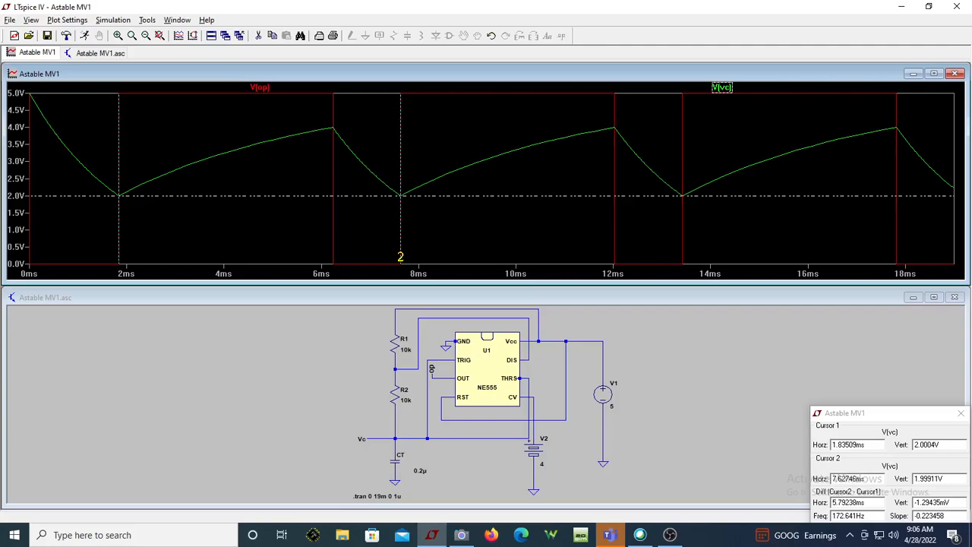
pyautogui.moveTo(873, 504); pyautogui.dragTo(831, 503)
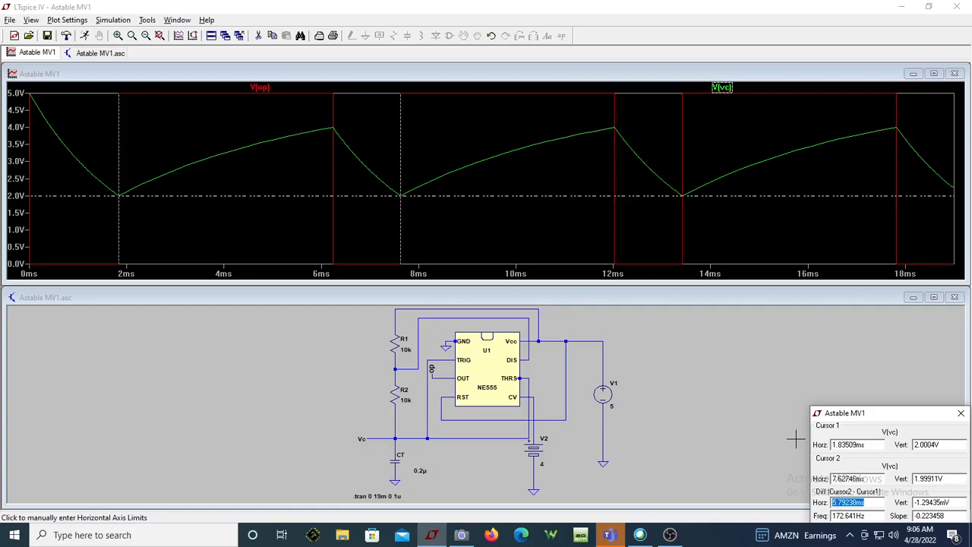
pyautogui.click(460, 535)
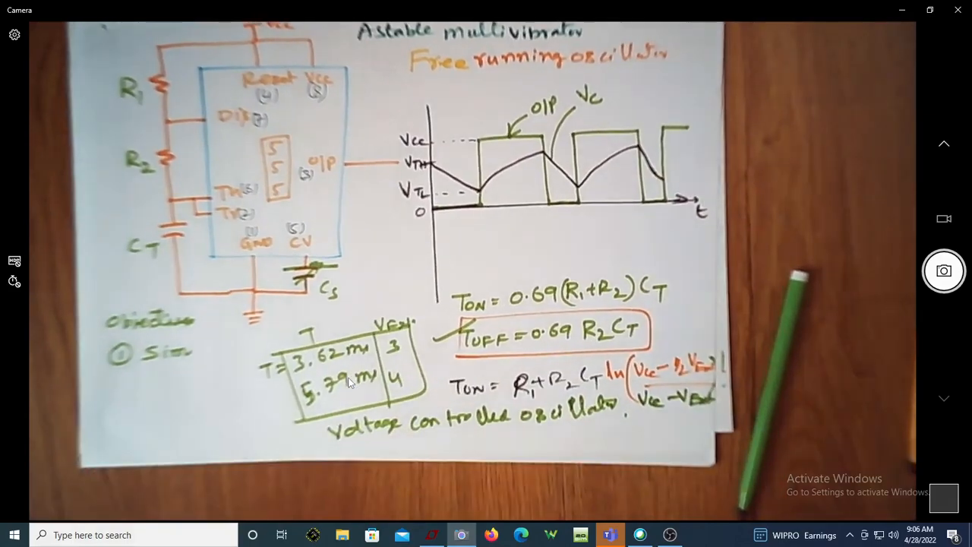
pyautogui.click(904, 11)
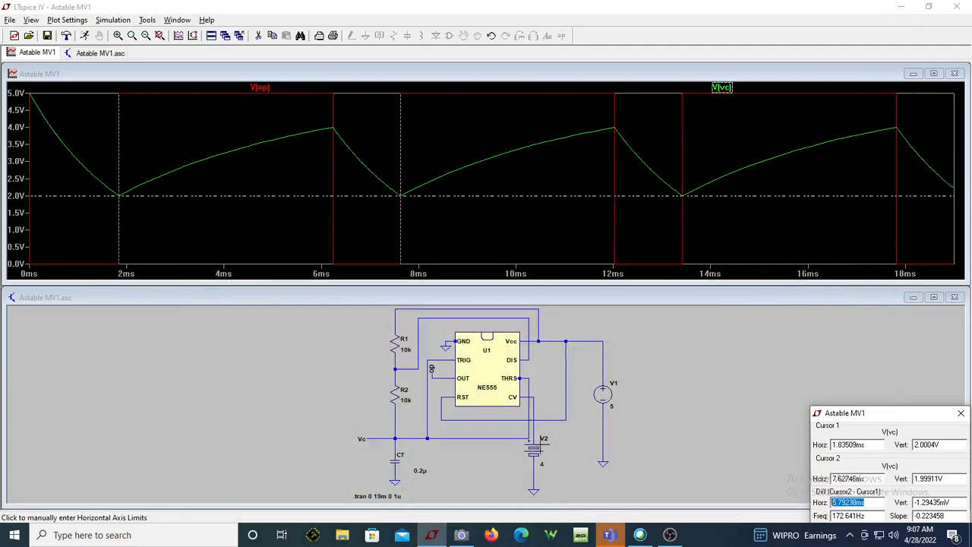
# - Maximize the schematic and set both resistors R1 and R2 to 1k
pyautogui.doubleClick(582, 298)
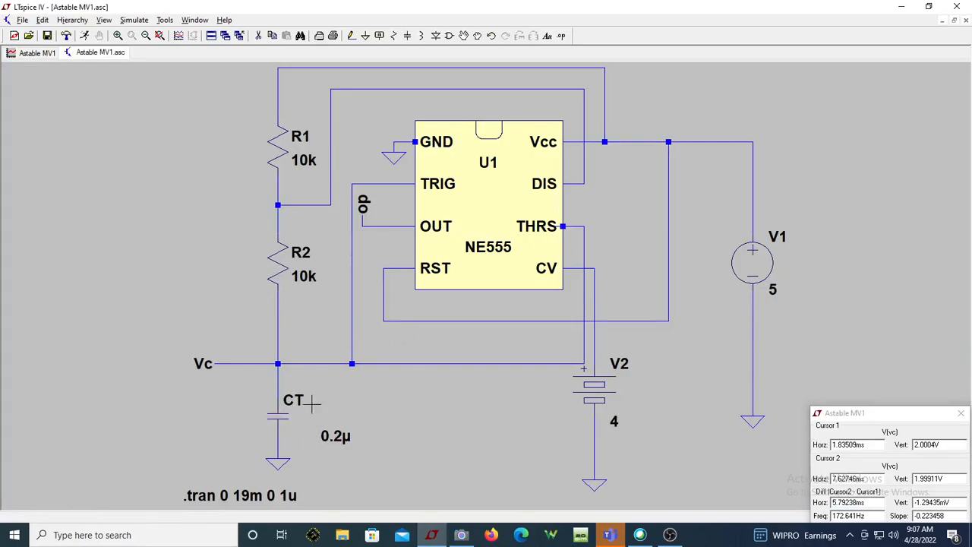
pyautogui.rightClick(304, 159)
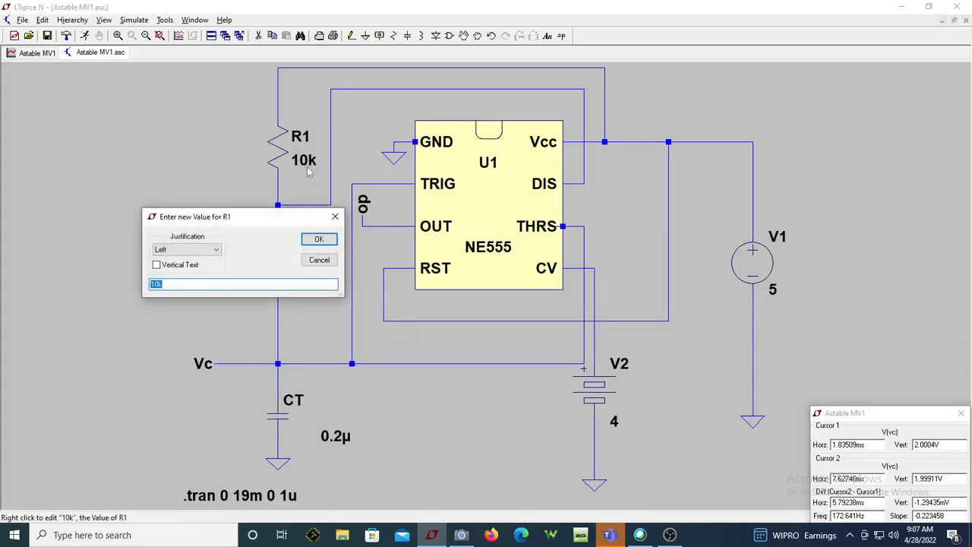
pyautogui.write('1k')
pyautogui.press('Return')
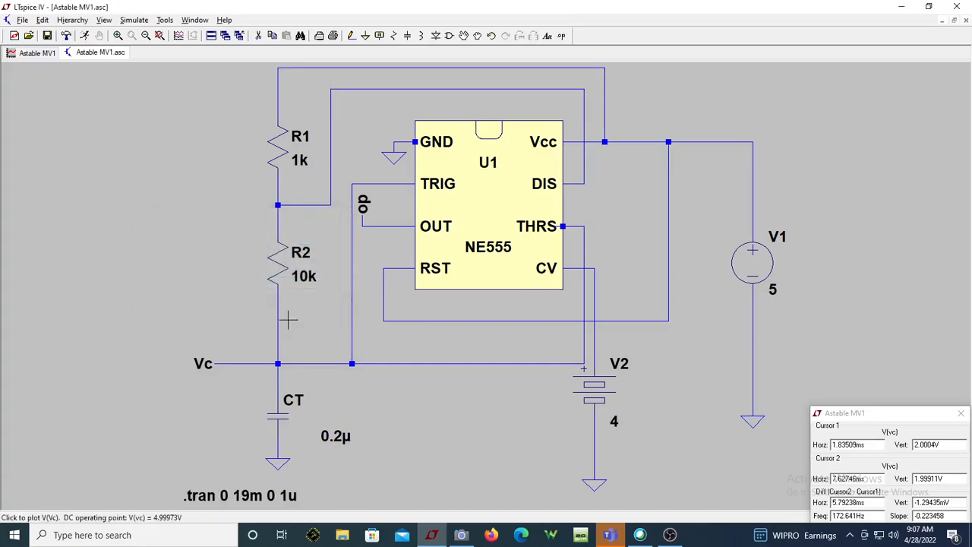
pyautogui.rightClick(306, 278)
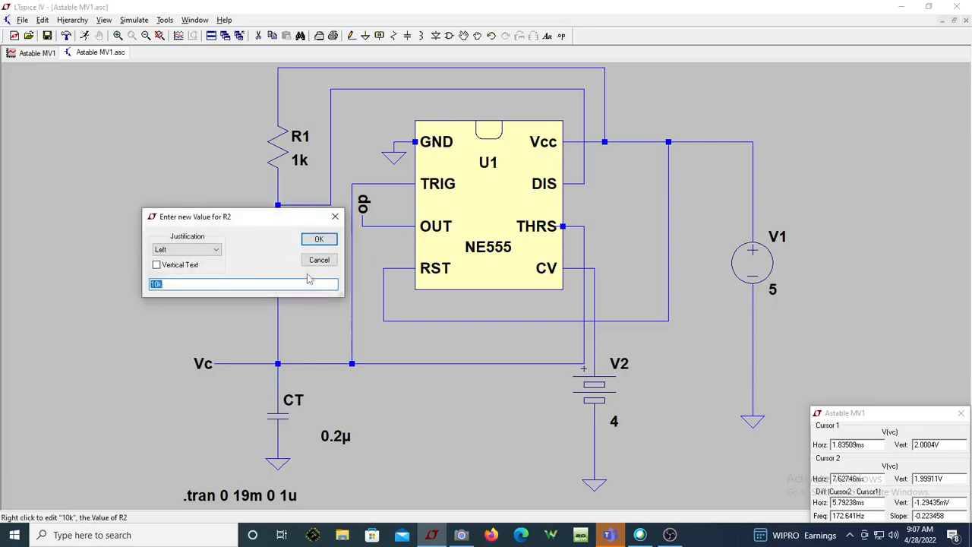
pyautogui.write('1')
pyautogui.press('Return')
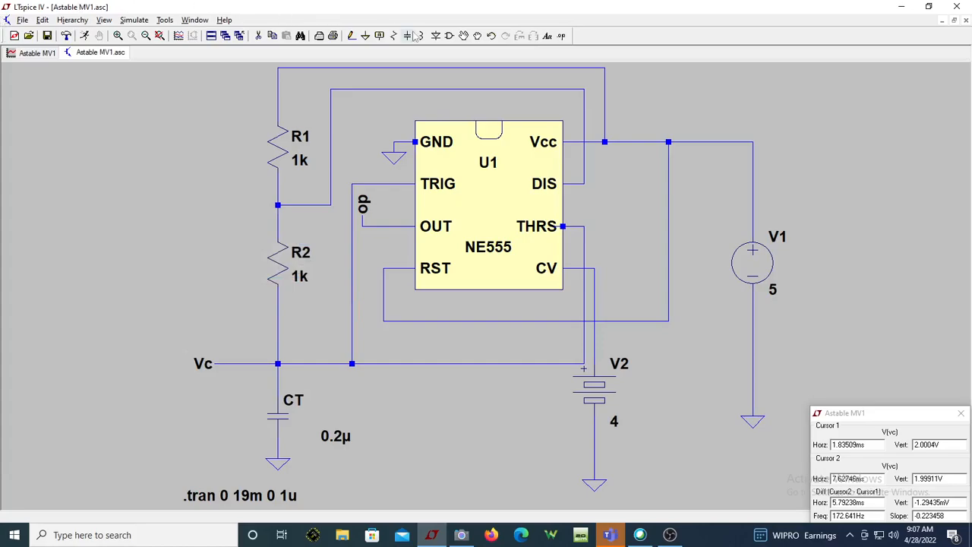
# - Place a downward-pointing diode beside R2 and a second diode, rotated to point upward, in series between R2 and the Vc node
pyautogui.click(435, 36)
pyautogui.click(194, 245)
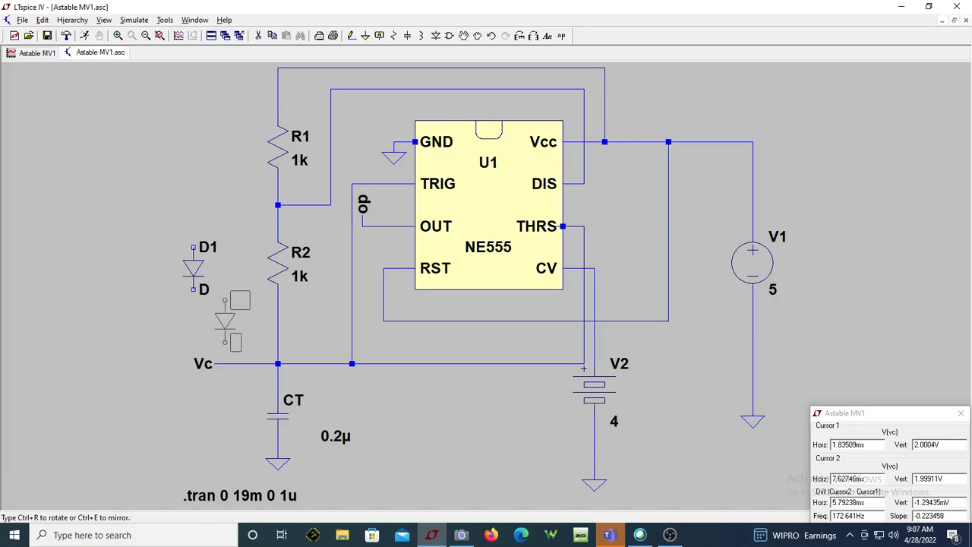
pyautogui.hotkey('ctrl', 'r')
pyautogui.hotkey('ctrl', 'r')
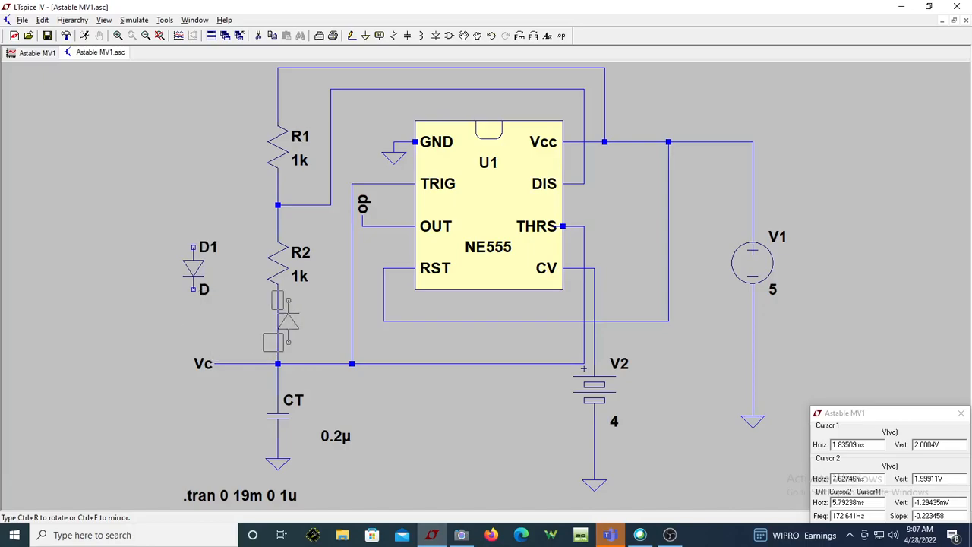
pyautogui.click(277, 311)
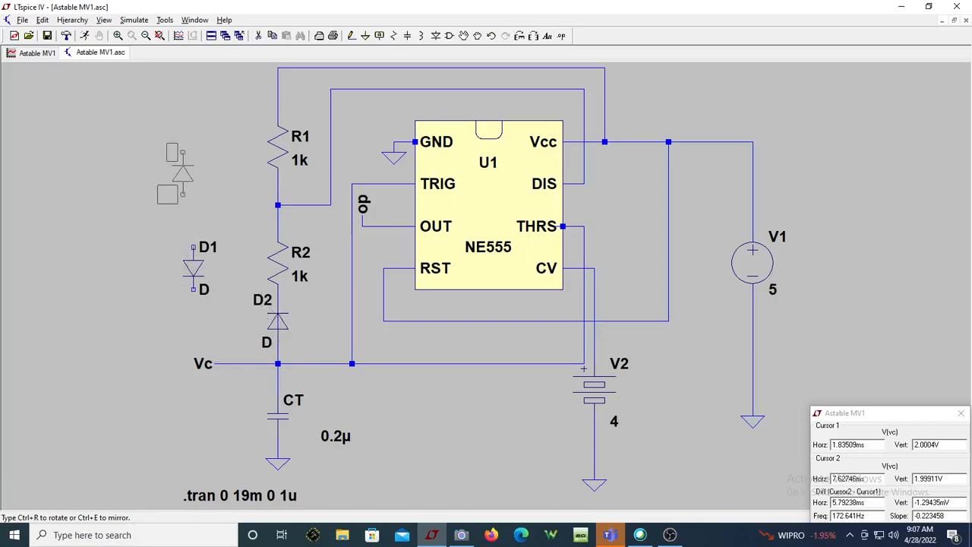
pyautogui.press('Escape')
# - Wire diode D1 from the R1–R2 junction to the node below diode D2, bypassing R2 and D2
pyautogui.click(351, 36)
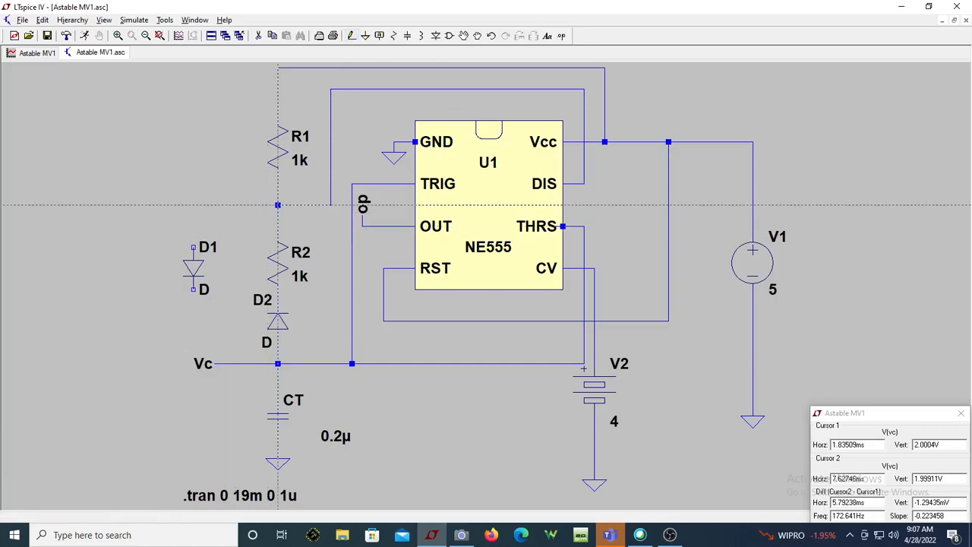
pyautogui.click(278, 205)
pyautogui.click(194, 205)
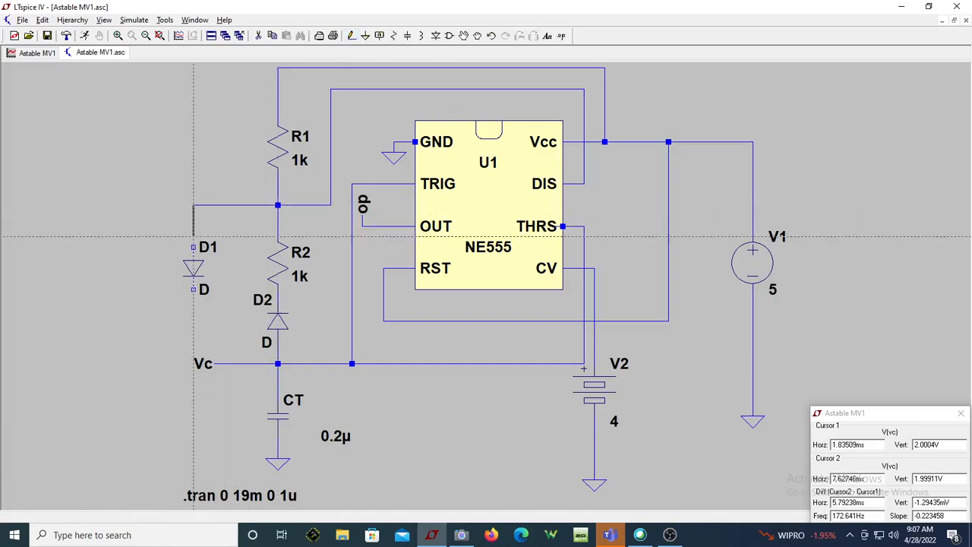
pyautogui.click(194, 247)
pyautogui.click(194, 289)
pyautogui.click(193, 342)
pyautogui.click(278, 342)
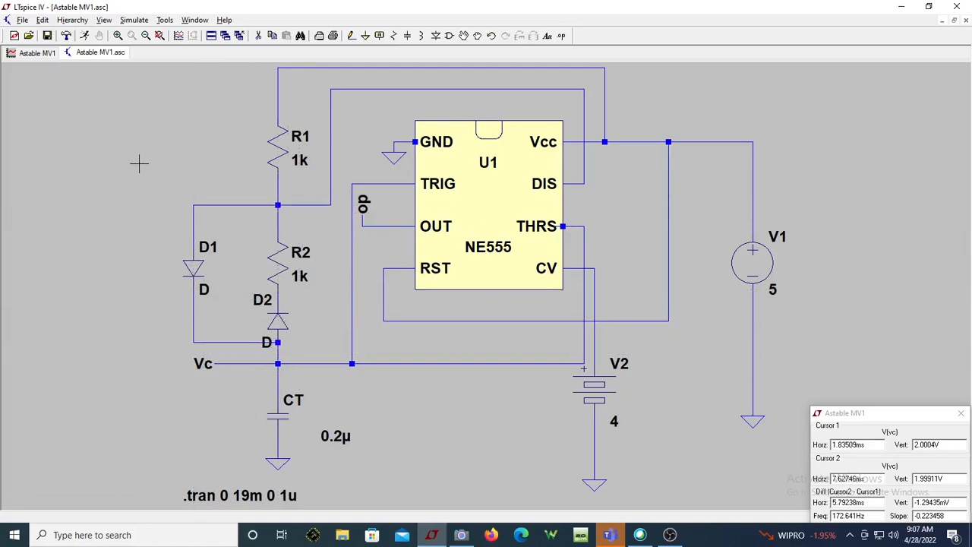
# - Set capacitor CT to 0.1u and rerun the simulation
pyautogui.rightClick(338, 440)
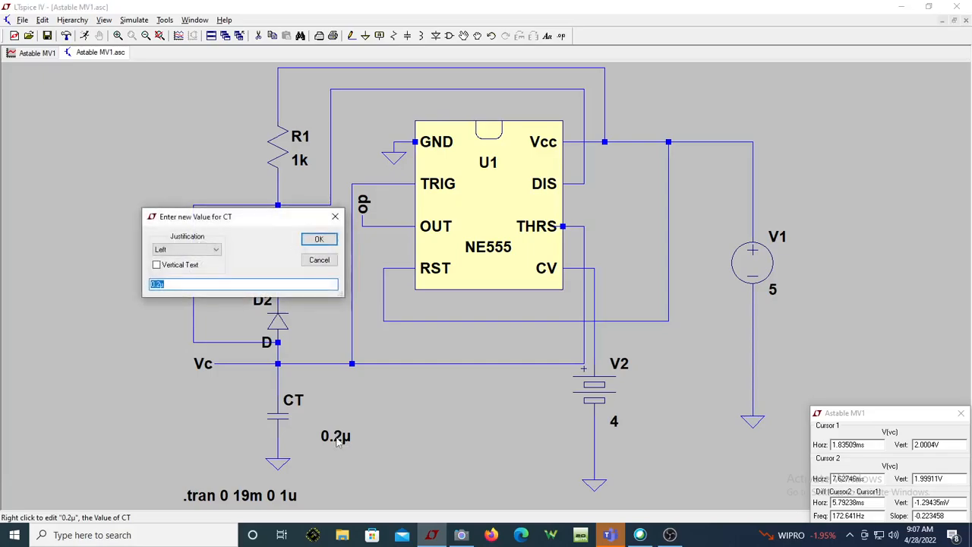
pyautogui.write('0.1u')
pyautogui.press('Return')
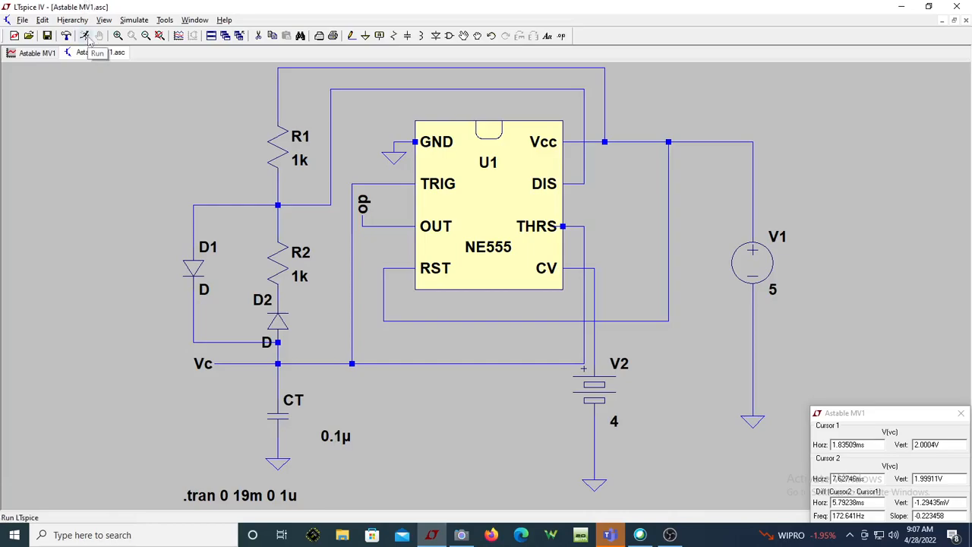
pyautogui.click(86, 37)
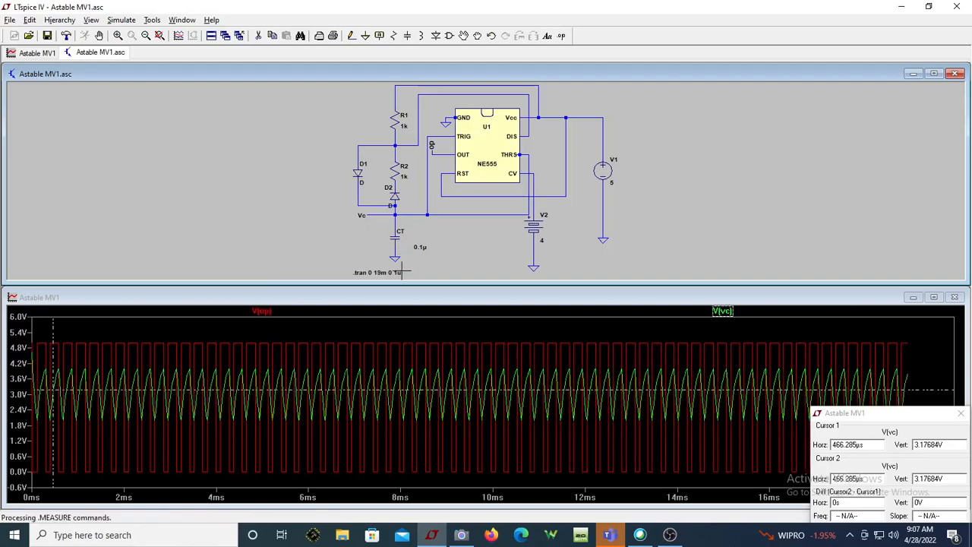
# - Set the control voltage source V2 to 3.33 V and rerun the simulation
pyautogui.rightClick(544, 241)
pyautogui.rightClick(538, 232)
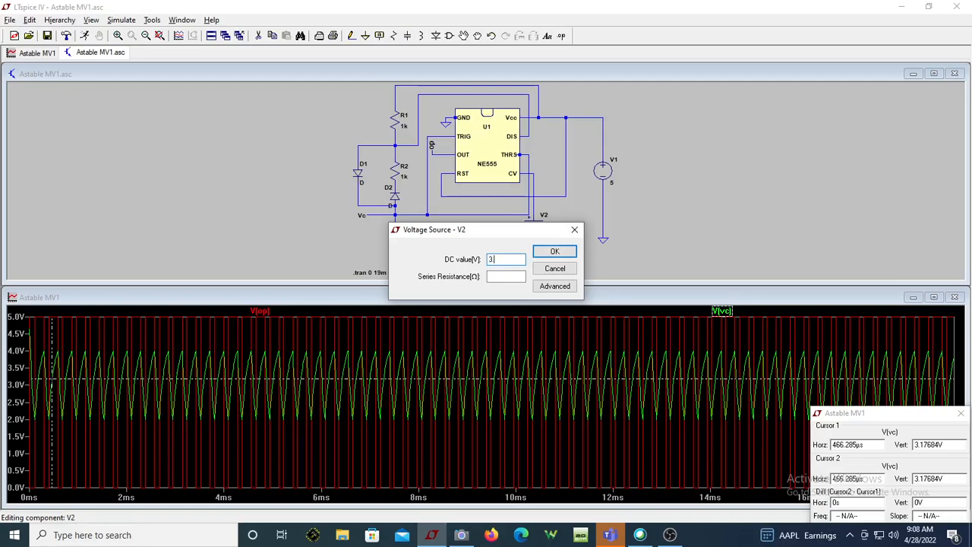
pyautogui.press('Return')
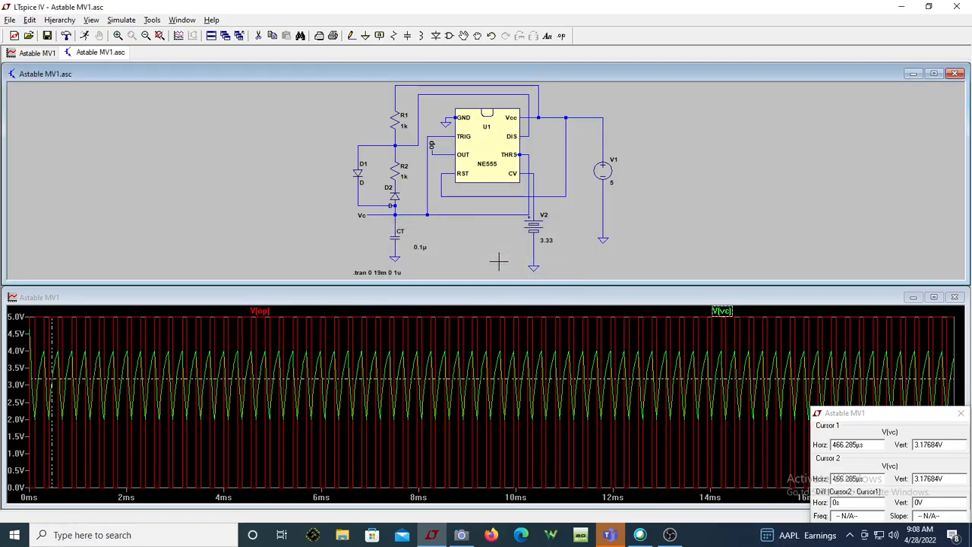
pyautogui.click(84, 35)
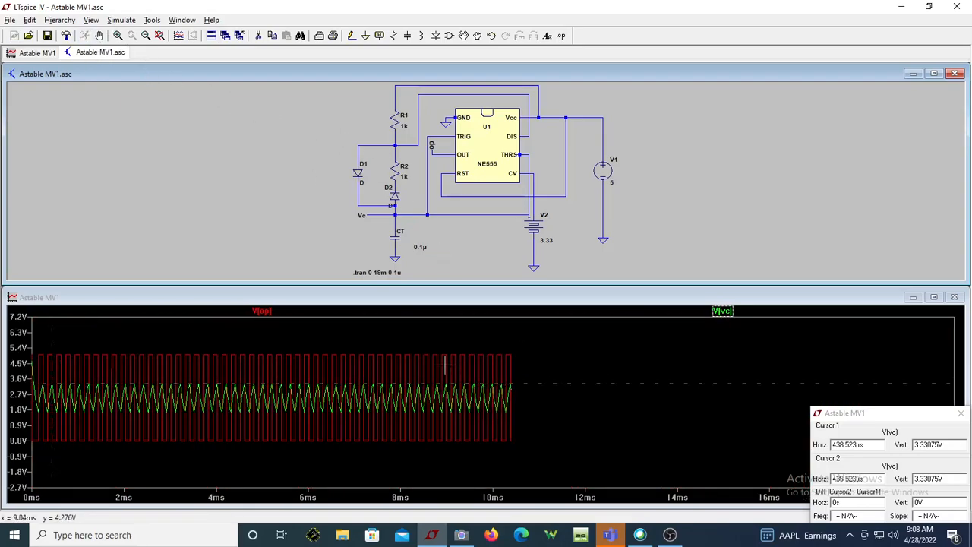
# - Inspect the output and capacitor waveforms across several mid-run cycles, then restore the full plot and tile the windows
pyautogui.moveTo(413, 335); pyautogui.dragTo(441, 358)
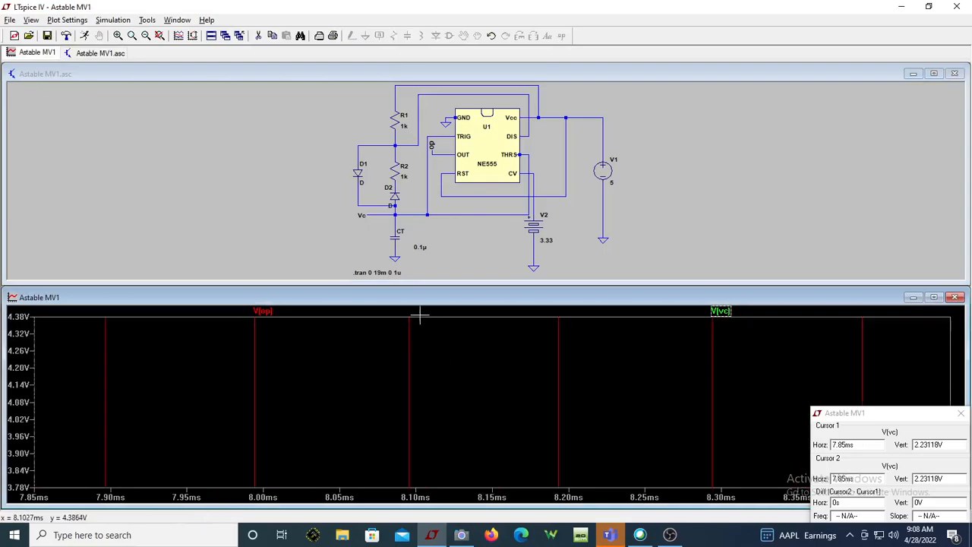
pyautogui.click(160, 36)
pyautogui.doubleClick(354, 297)
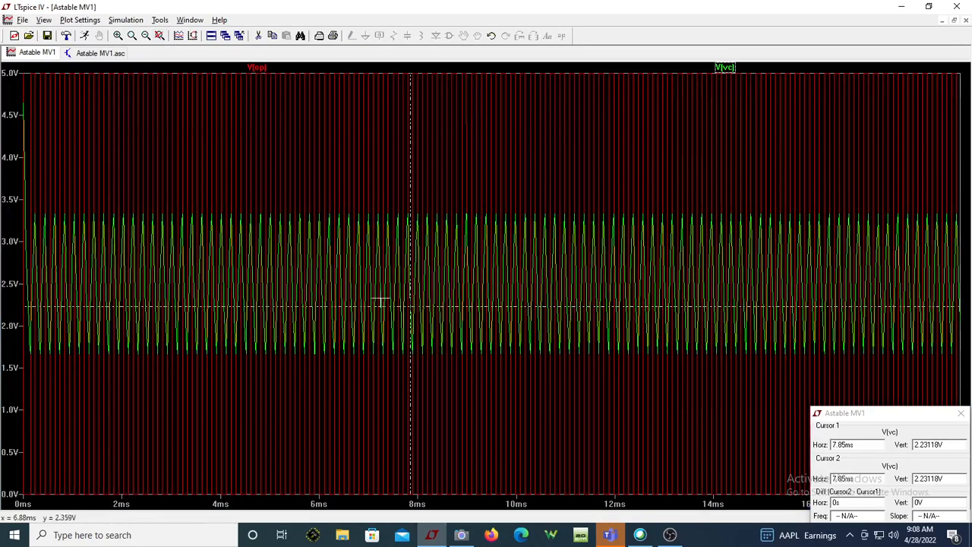
pyautogui.moveTo(370, 72); pyautogui.dragTo(557, 504)
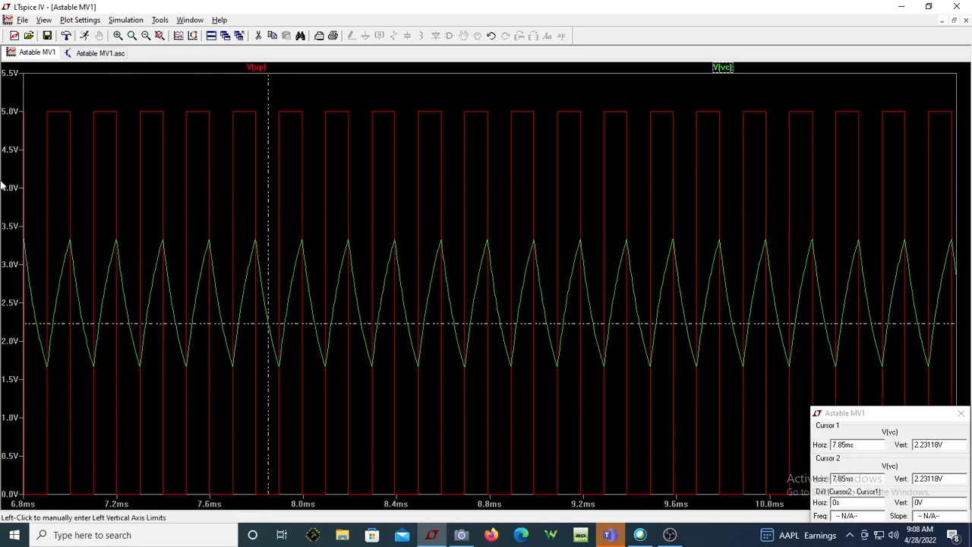
pyautogui.click(159, 36)
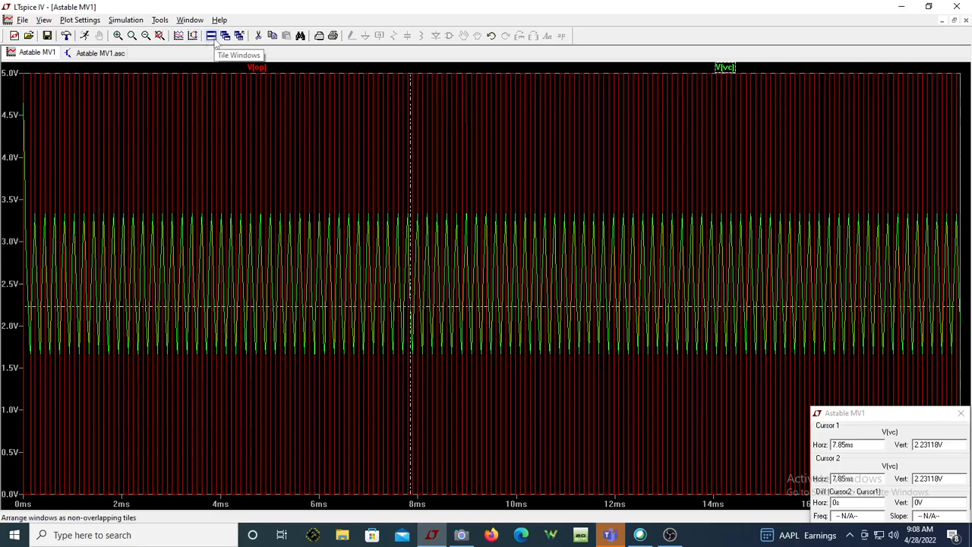
pyautogui.click(214, 38)
# - Delete source V2 from the CV pin, rerun the simulation and examine about a dozen cycles from around 8 ms
pyautogui.click(689, 427)
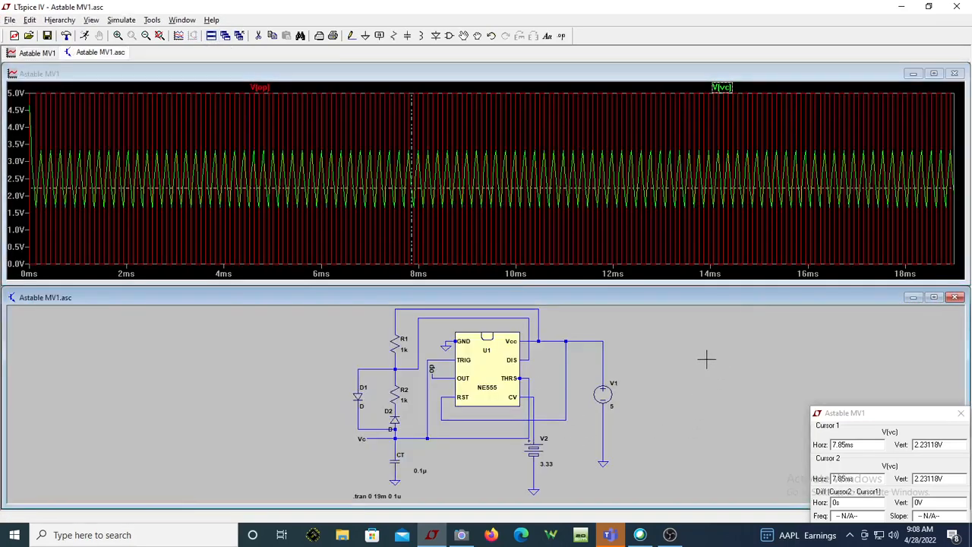
pyautogui.click(259, 36)
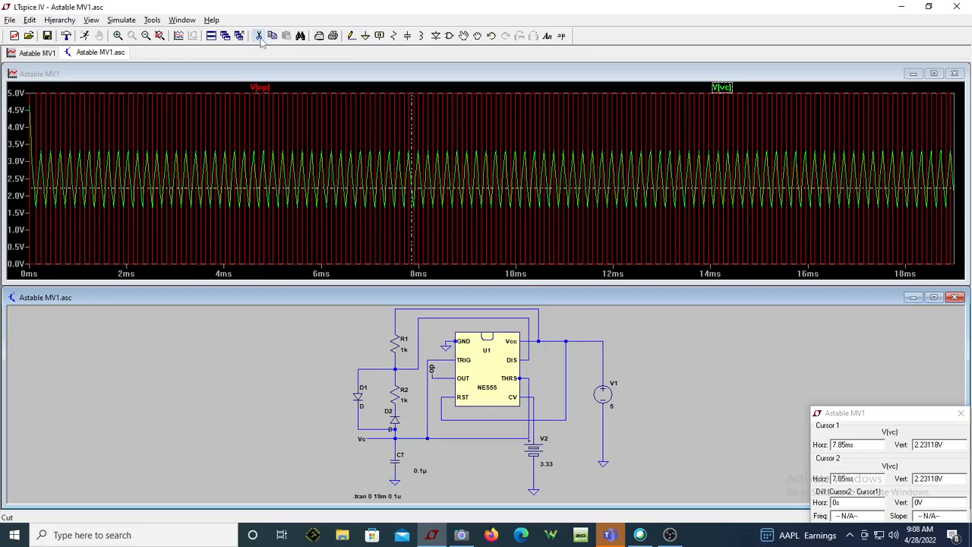
pyautogui.click(534, 449)
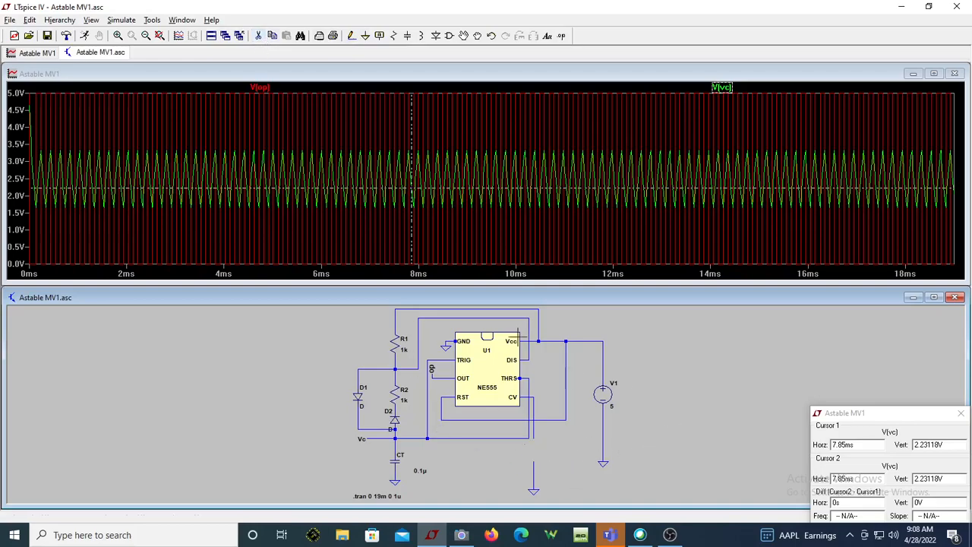
pyautogui.click(85, 36)
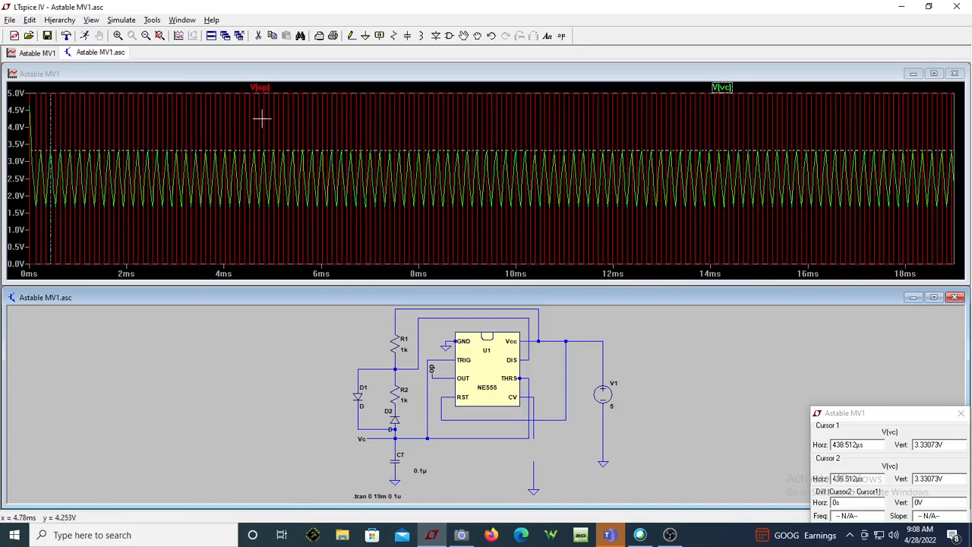
pyautogui.moveTo(412, 86); pyautogui.dragTo(523, 287)
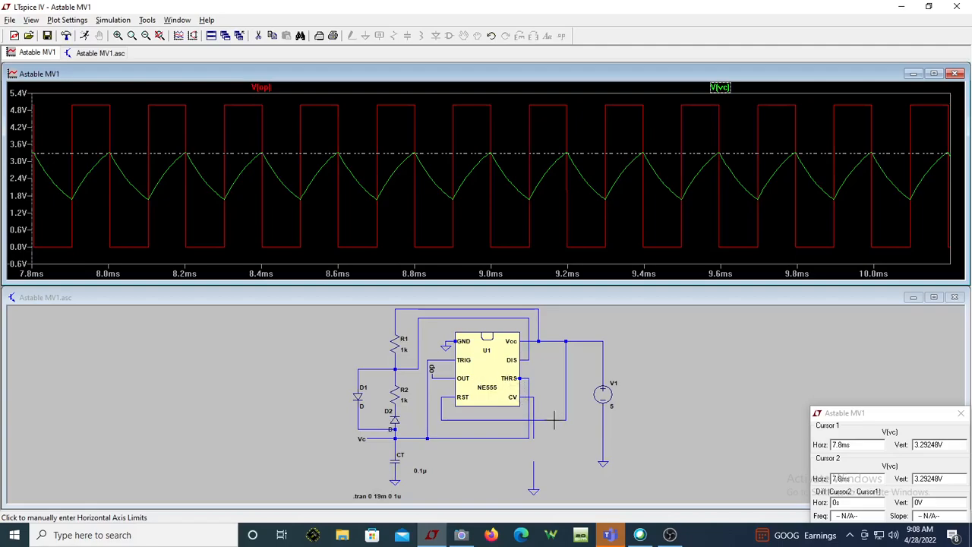
# - Plot the voltage at the open CV pin and read it with a cursor
pyautogui.click(720, 399)
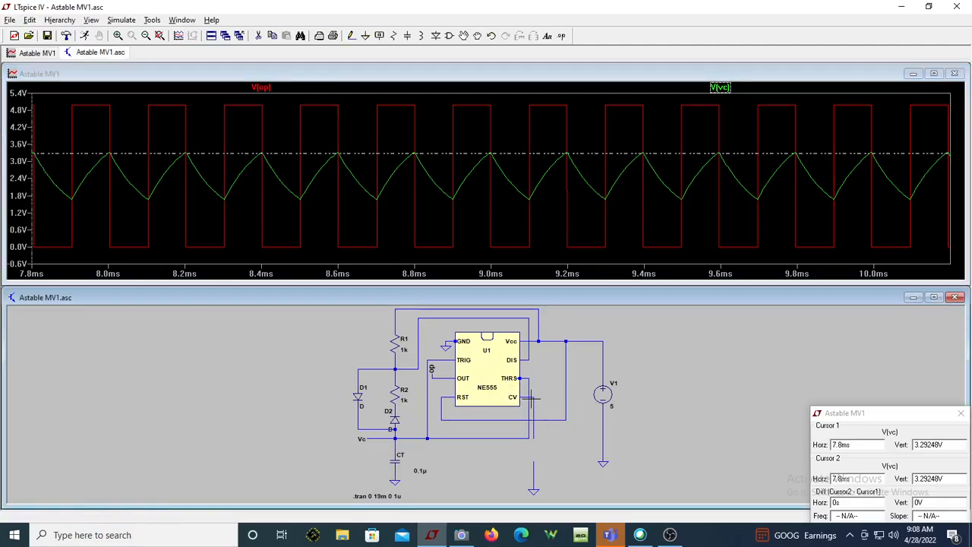
pyautogui.click(536, 397)
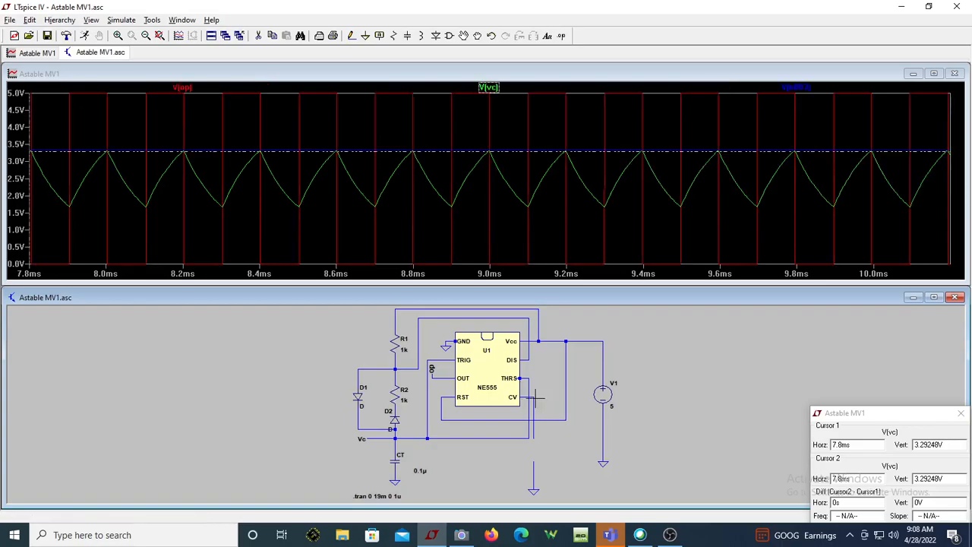
pyautogui.click(805, 89)
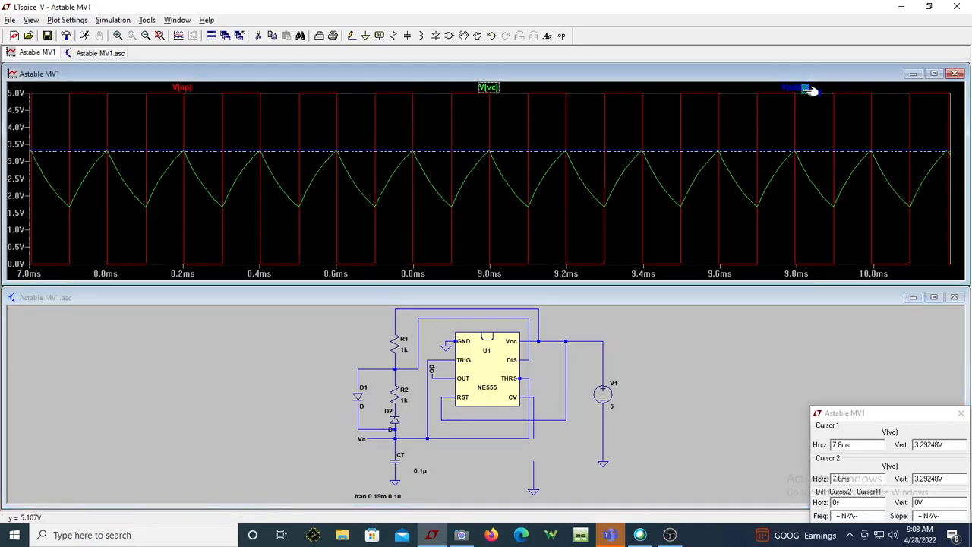
pyautogui.click(947, 444)
pyautogui.moveTo(947, 444); pyautogui.dragTo(911, 445)
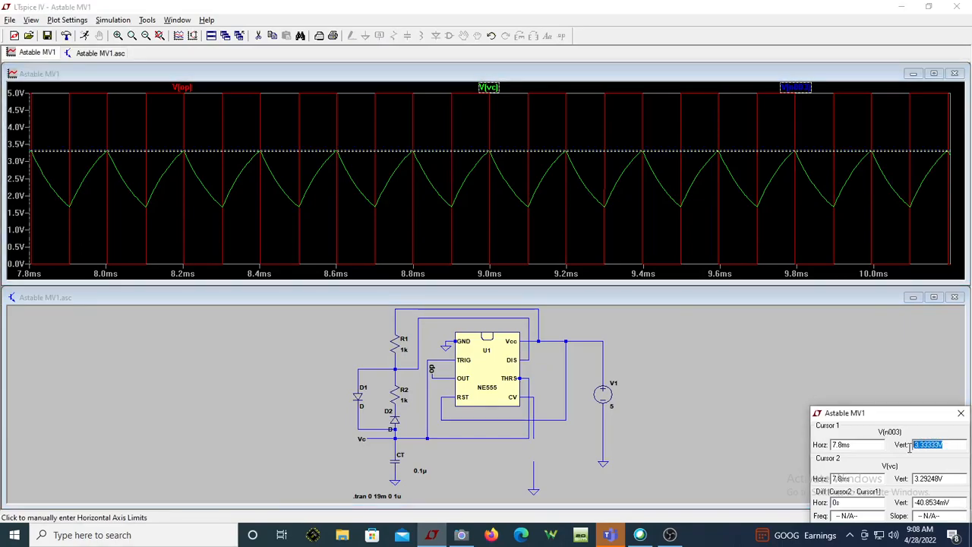
# - Set the supply source V1 to 15 V and rerun the simulation
pyautogui.rightClick(615, 406)
pyautogui.rightClick(608, 410)
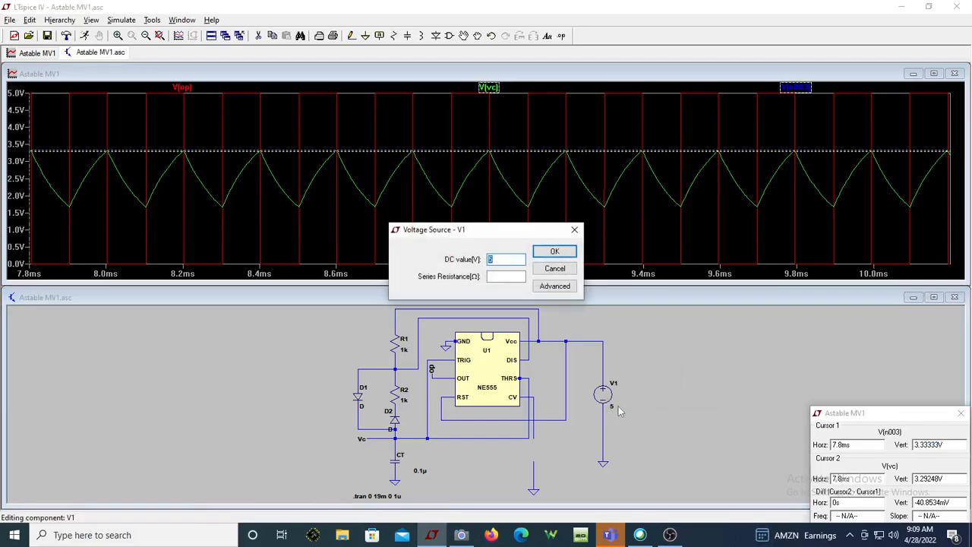
pyautogui.press('Return')
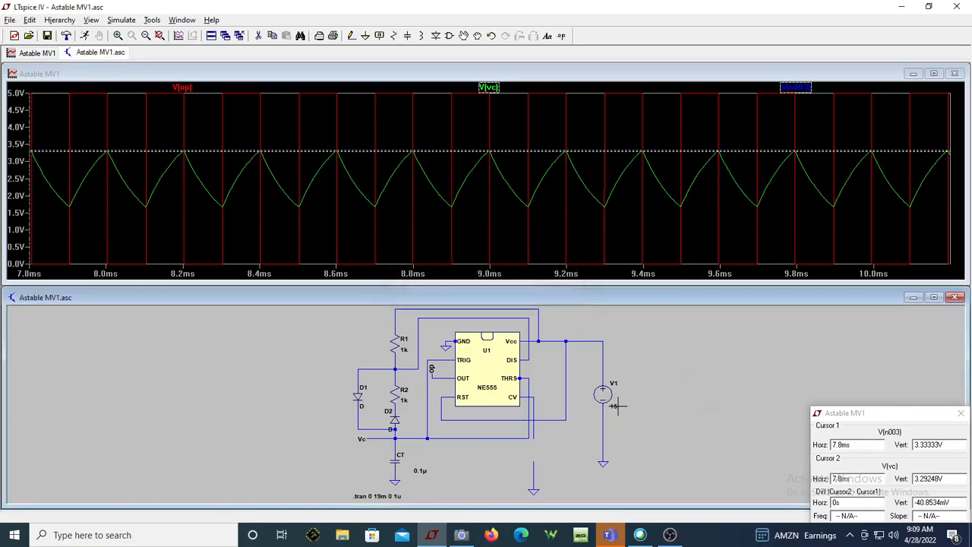
pyautogui.click(85, 36)
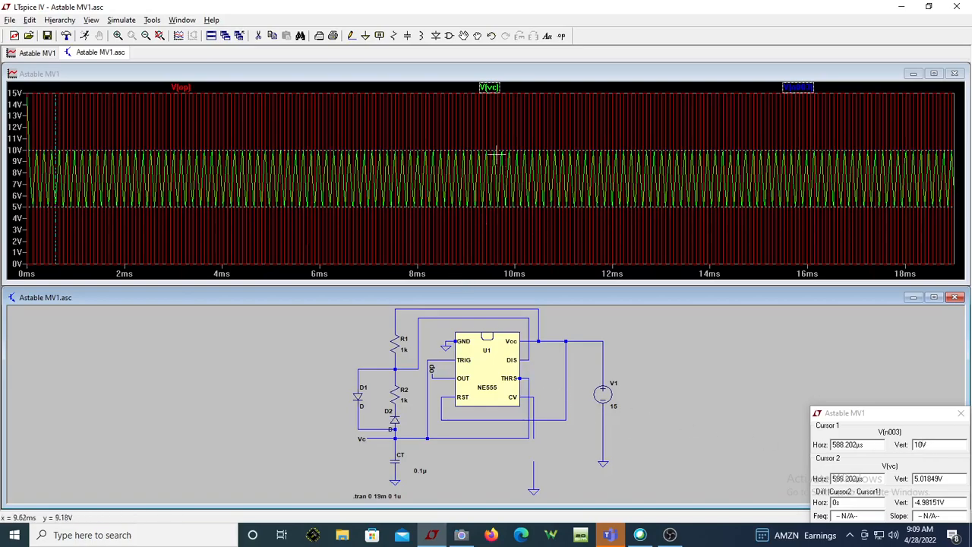
# - Read the CV pin voltage at the cursor and examine the waveforms between about 8.4 and 11.4 ms
pyautogui.doubleClick(939, 445)
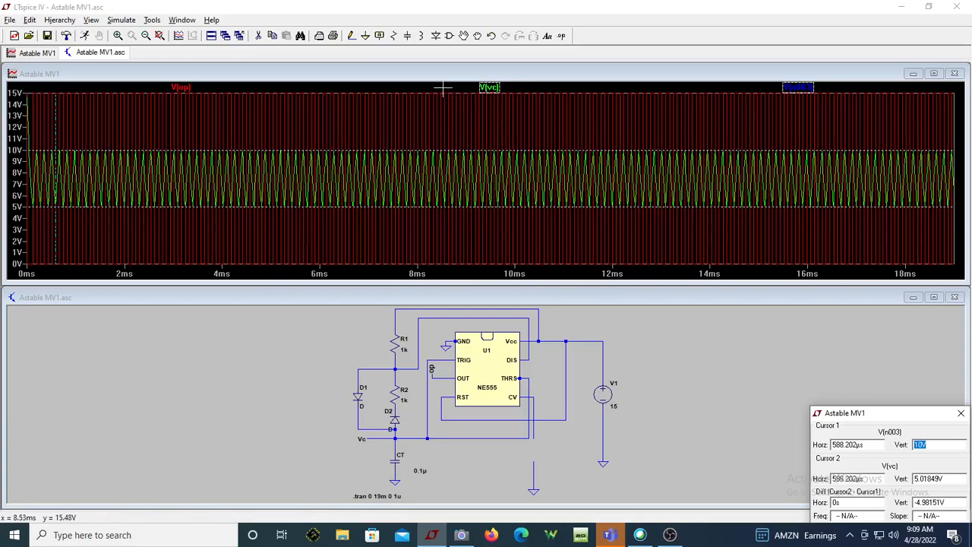
pyautogui.moveTo(444, 89); pyautogui.dragTo(584, 275)
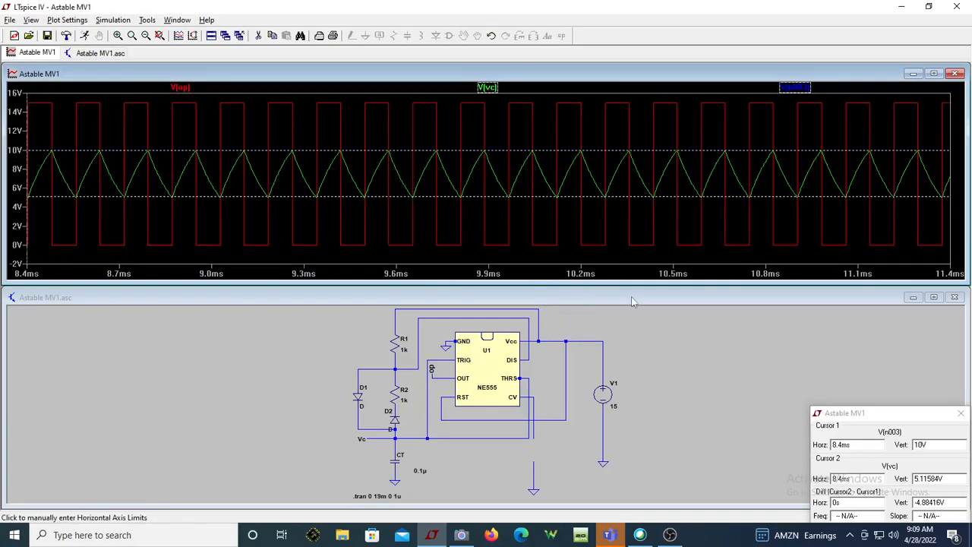
pyautogui.click(904, 444)
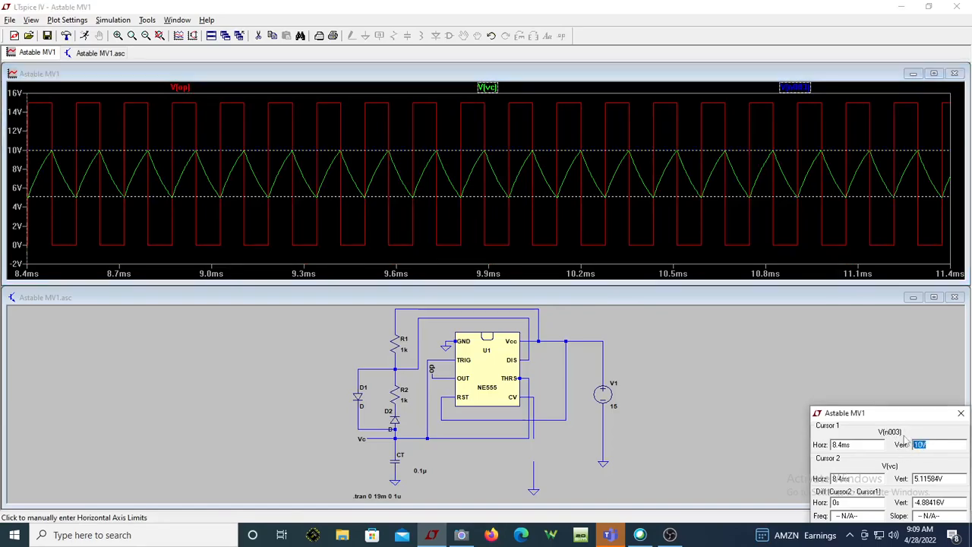
# - Set the supply source V1 back to 5 V and rerun the simulation
pyautogui.rightClick(615, 411)
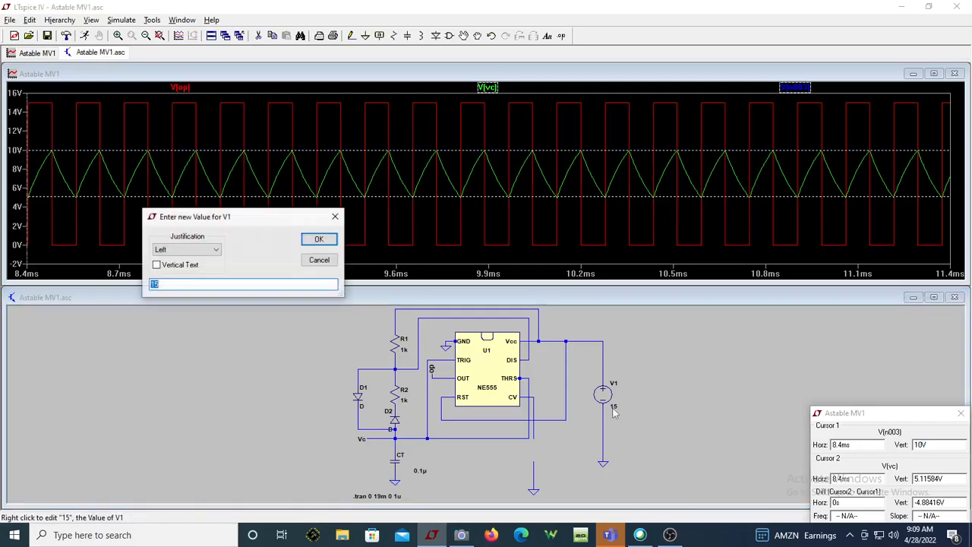
pyautogui.write('5')
pyautogui.press('Return')
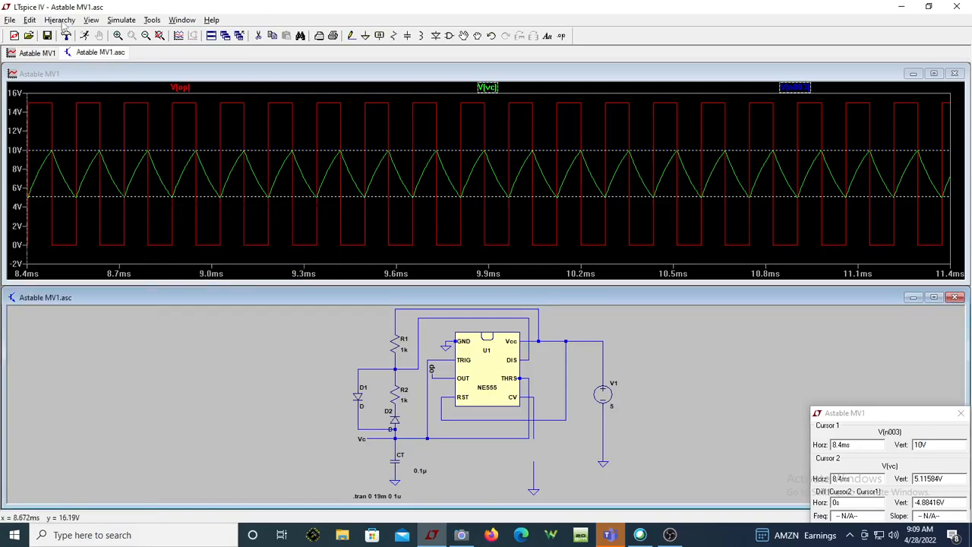
pyautogui.click(83, 35)
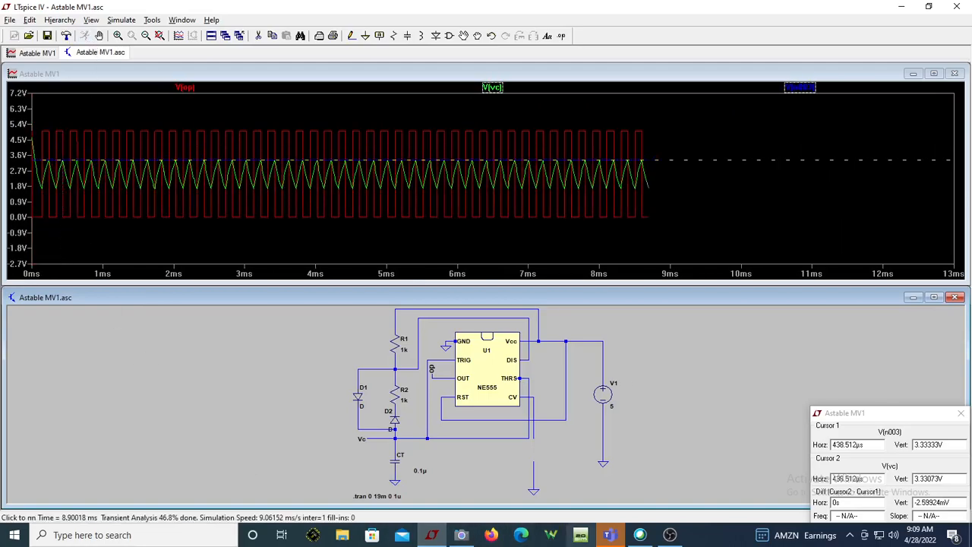
# - Maximize the schematic and place a copy of source V1 in the gap between the CV wire and ground
pyautogui.doubleClick(593, 301)
pyautogui.rightClick(749, 263)
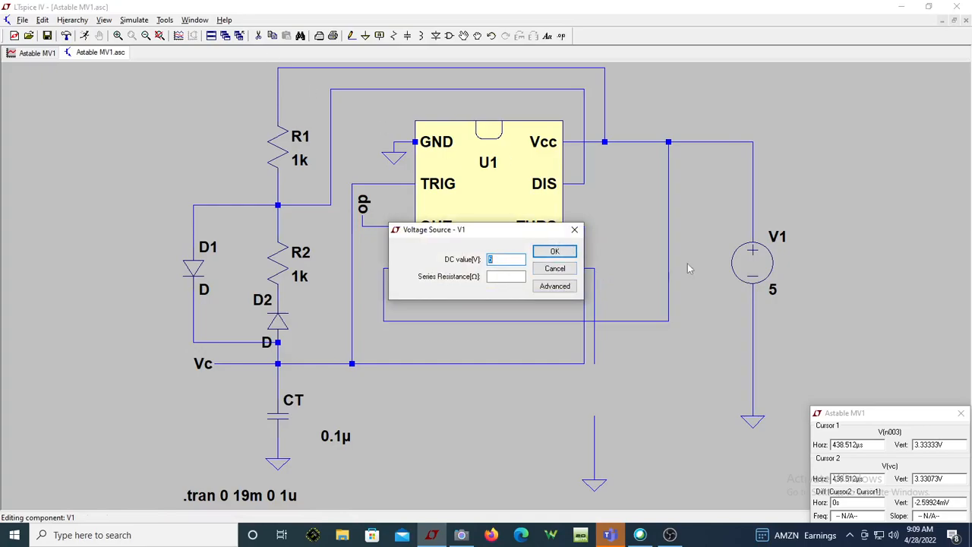
pyautogui.click(575, 230)
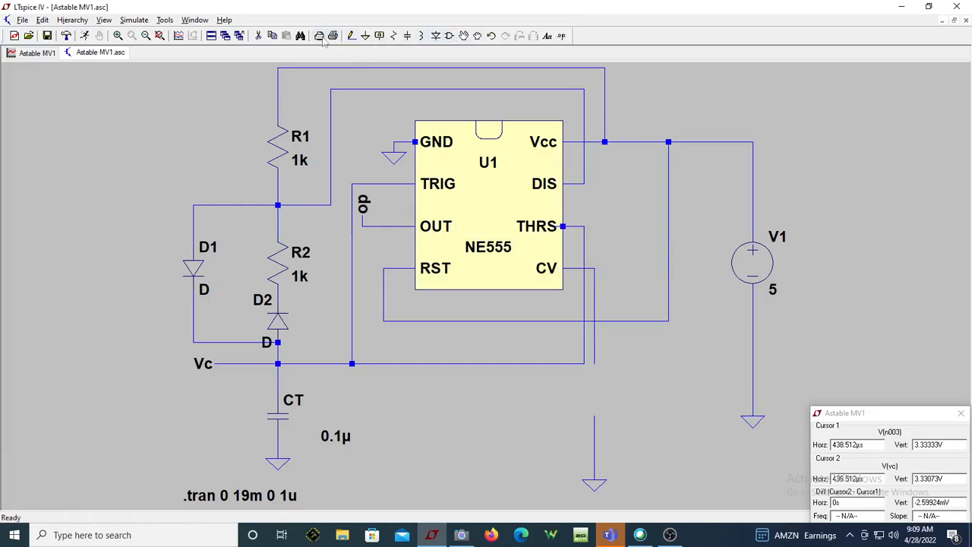
pyautogui.click(272, 36)
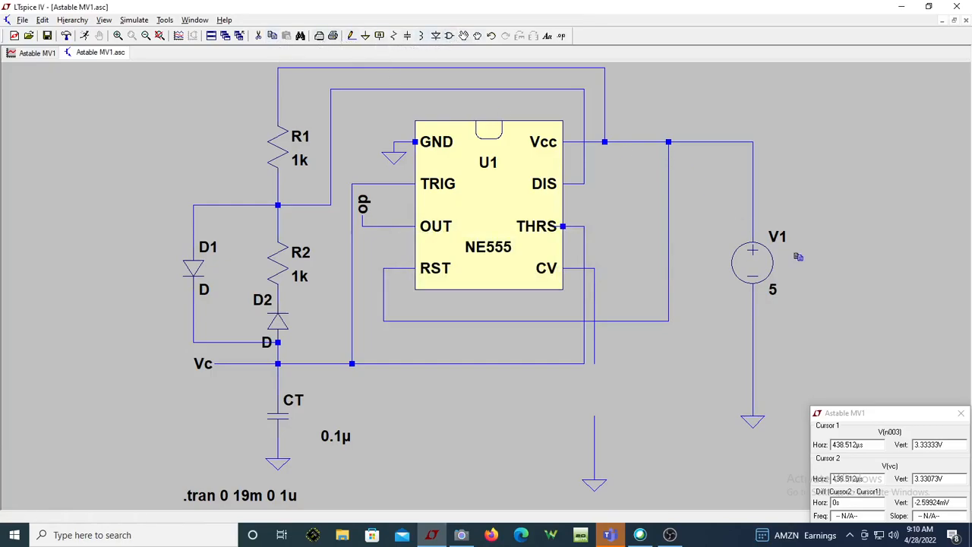
pyautogui.click(744, 253)
pyautogui.click(587, 382)
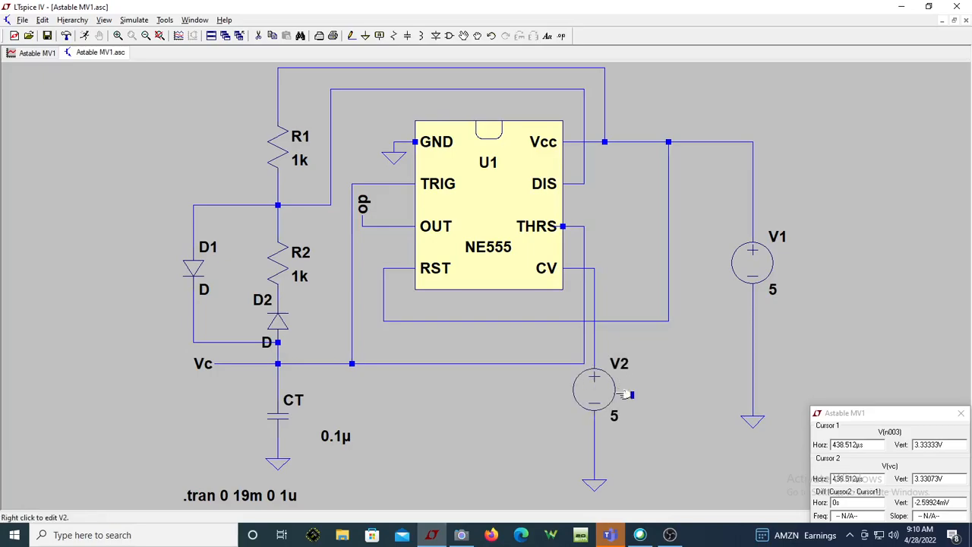
# - Make V2 a sine source with 3.33 V DC offset, 1 V amplitude and 100 Hz frequency, then rerun the simulation
pyautogui.rightClick(612, 396)
pyautogui.click(555, 284)
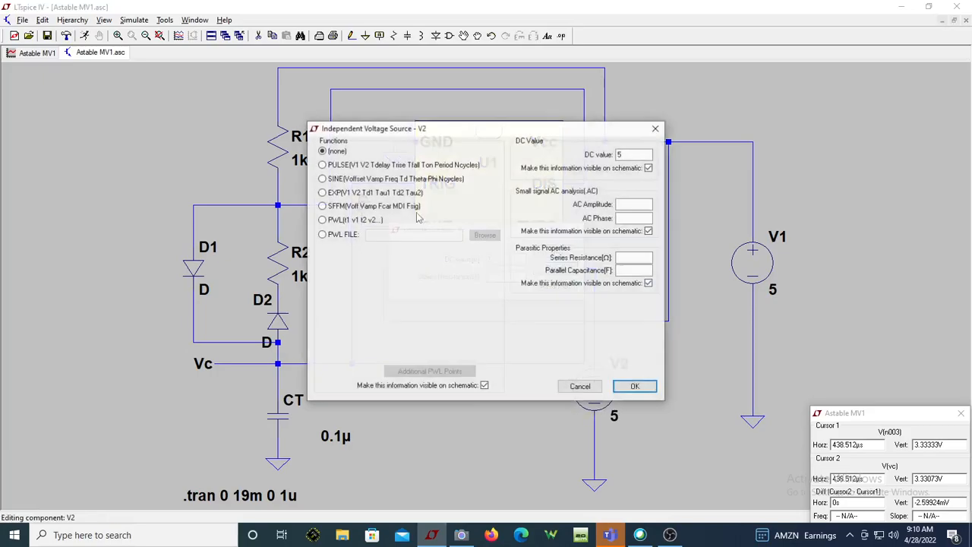
pyautogui.click(322, 179)
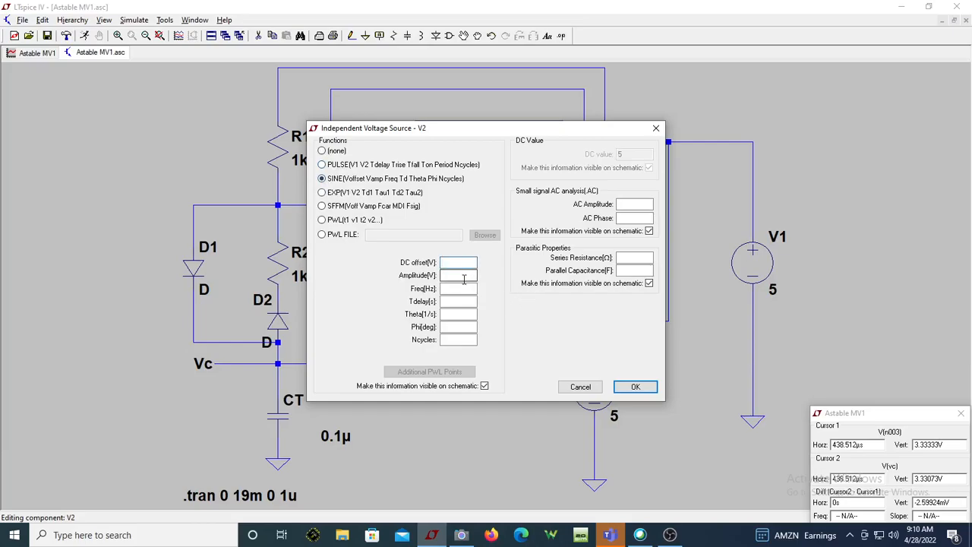
pyautogui.write('3.33')
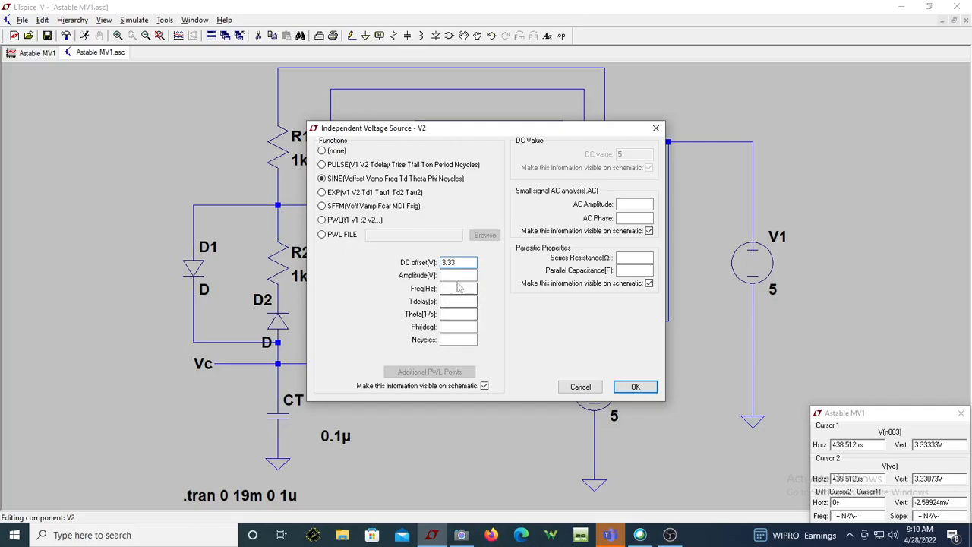
pyautogui.click(459, 277)
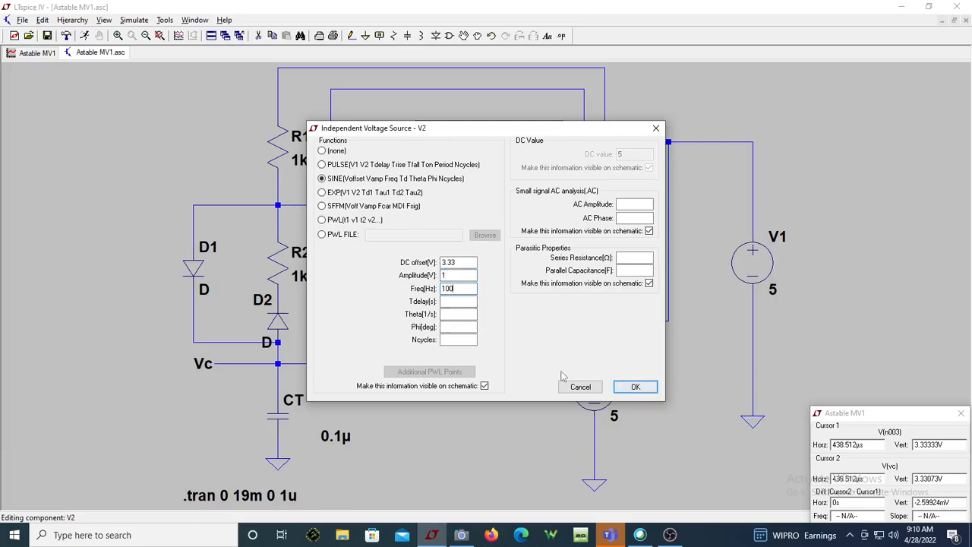
pyautogui.click(637, 387)
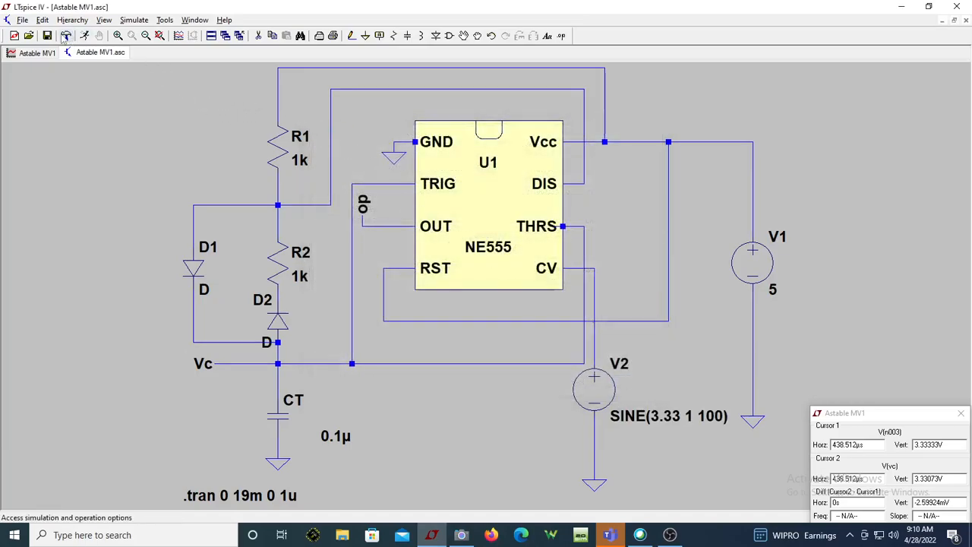
pyautogui.click(85, 35)
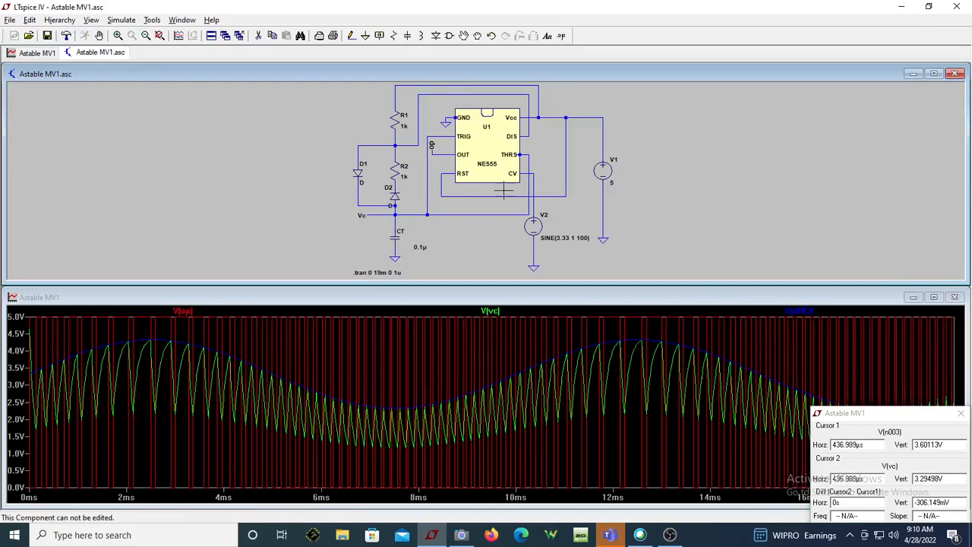
# - Maximize the waveform plot and delete the V(vc) and V(n003) traces, leaving only V(op)
pyautogui.doubleClick(527, 297)
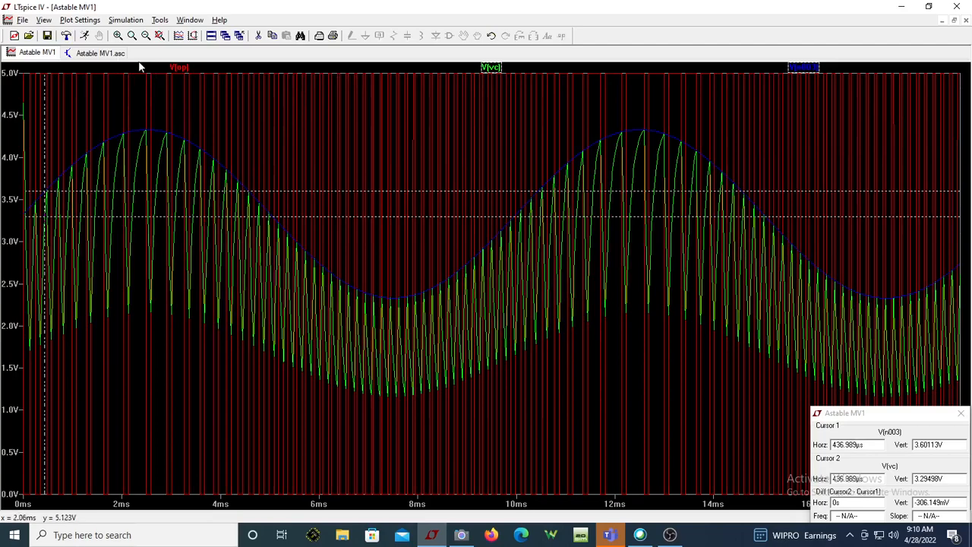
pyautogui.click(258, 36)
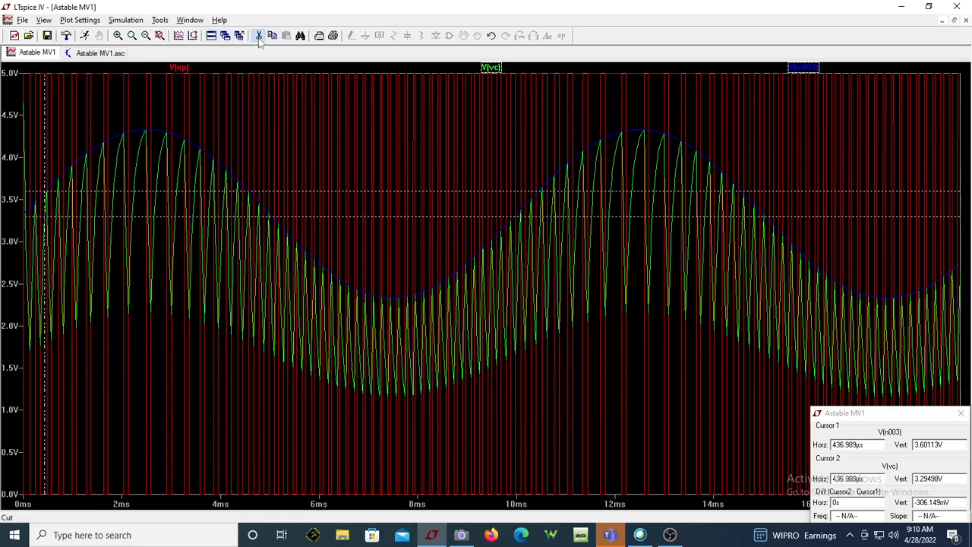
pyautogui.click(487, 68)
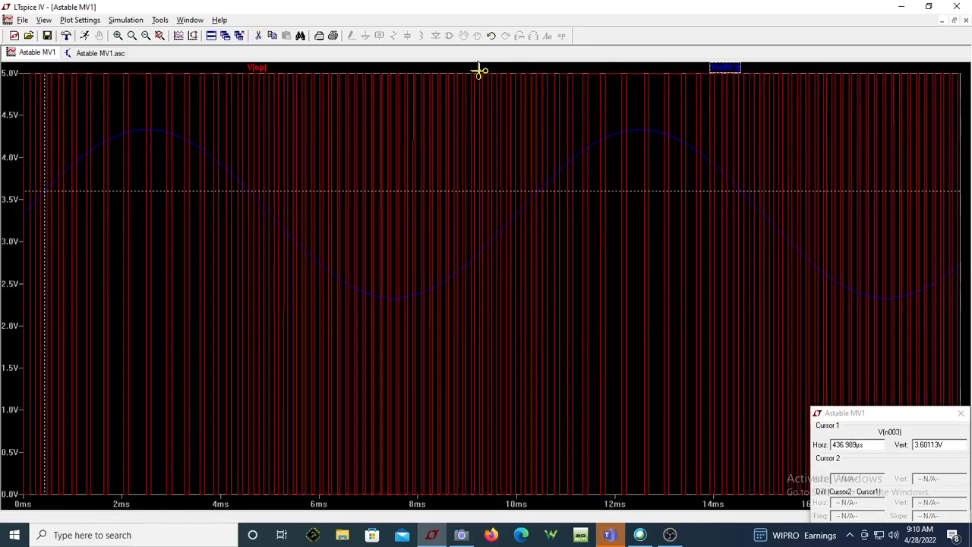
pyautogui.click(730, 71)
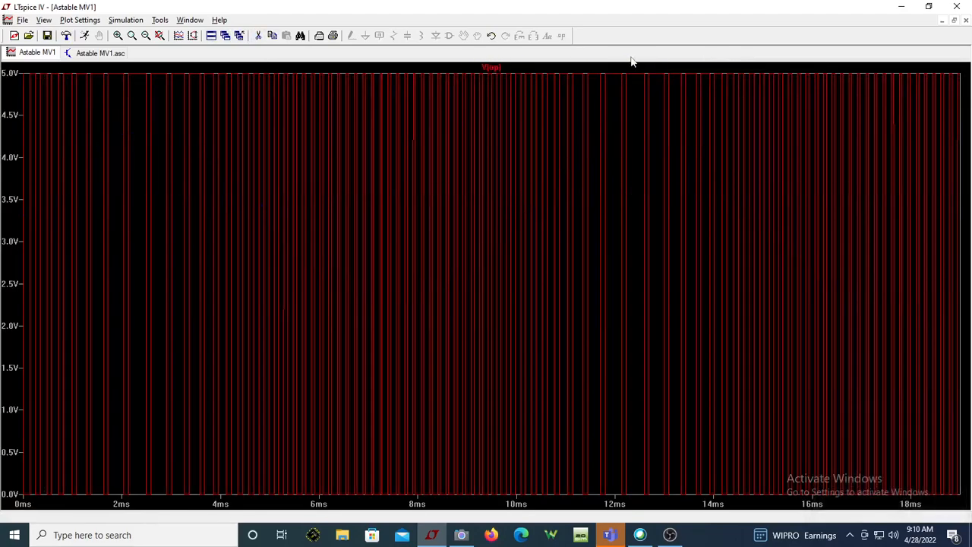
pyautogui.press('Escape')
# - Set the plot's vertical axis limits to 6 V at the top and -2 V at the bottom
pyautogui.rightClick(18, 76)
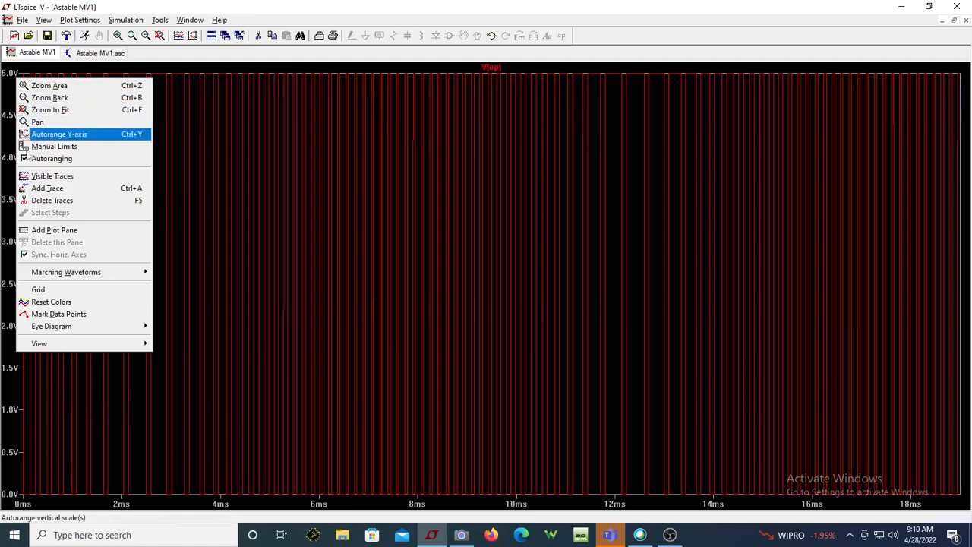
pyautogui.click(8, 202)
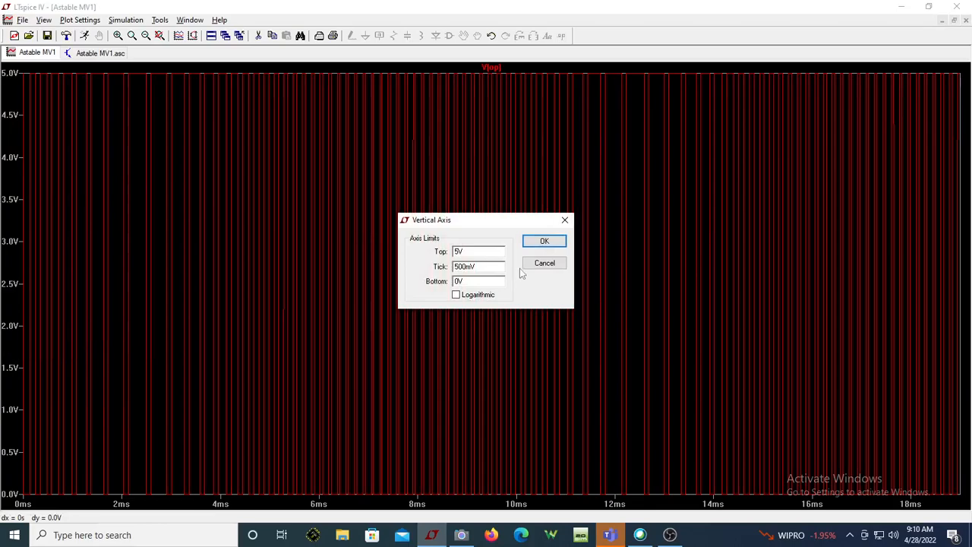
pyautogui.moveTo(474, 253); pyautogui.dragTo(402, 255)
pyautogui.press('Return')
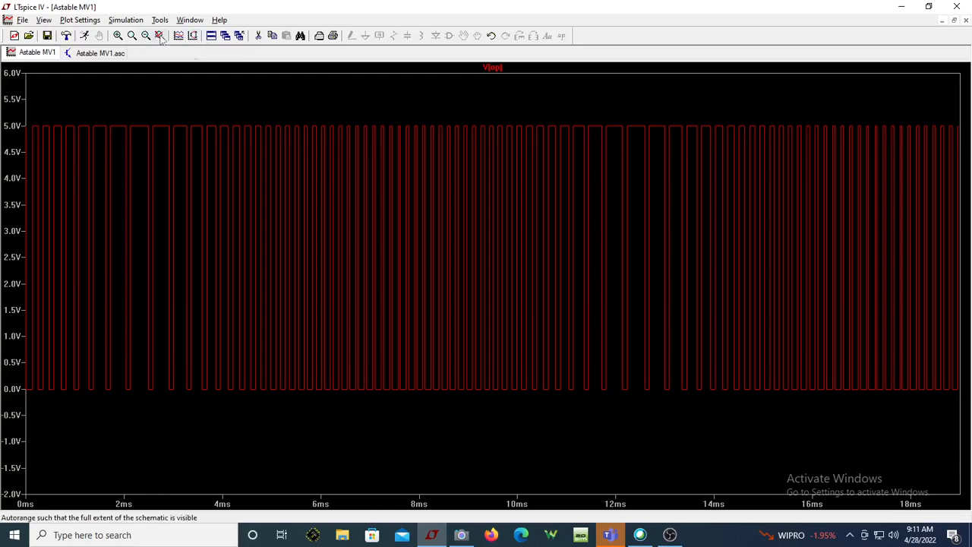
# - Tile the plot and schematic windows and plot the voltage of the CV wire above source V2
pyautogui.click(211, 36)
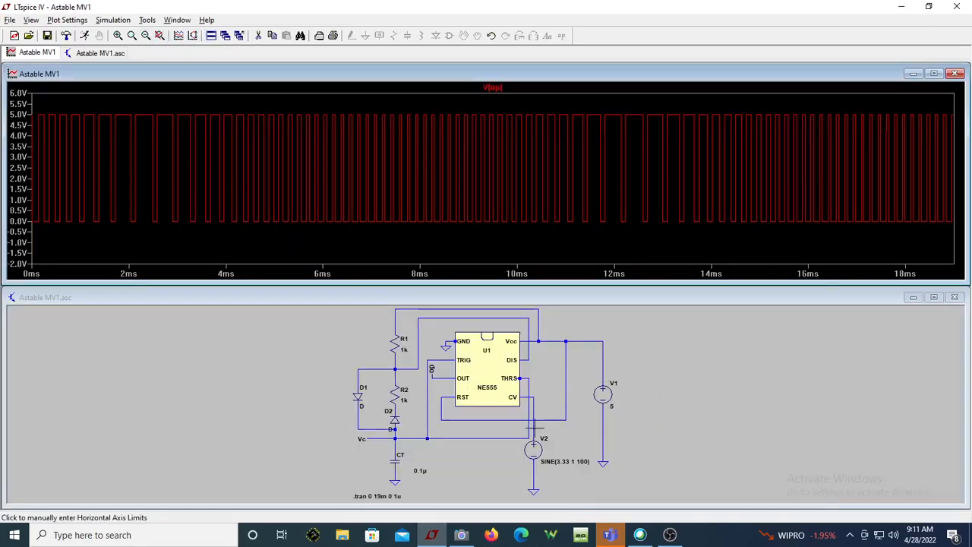
pyautogui.click(539, 429)
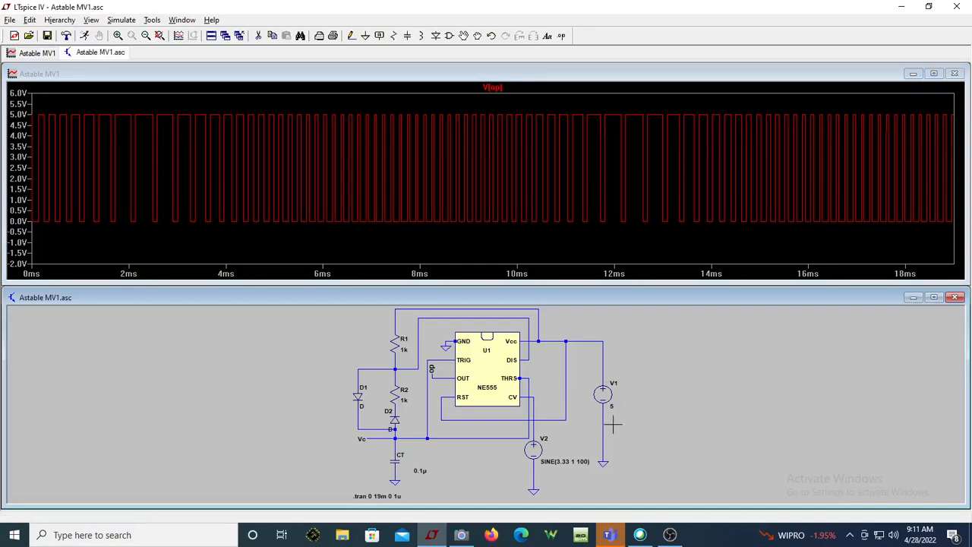
pyautogui.click(537, 427)
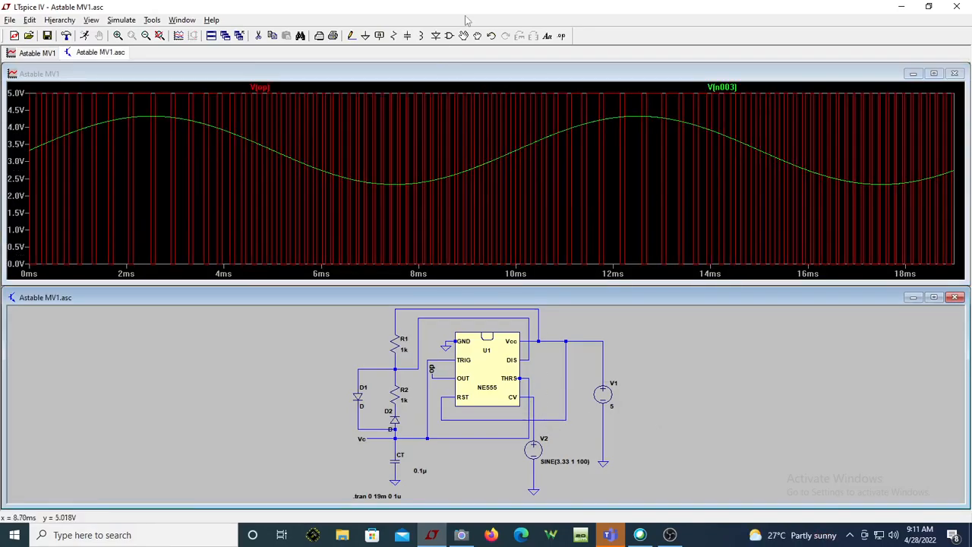
# - Maximize the plot and set its vertical axis limits to 6 V at the top and -1 V at the bottom
pyautogui.doubleClick(452, 78)
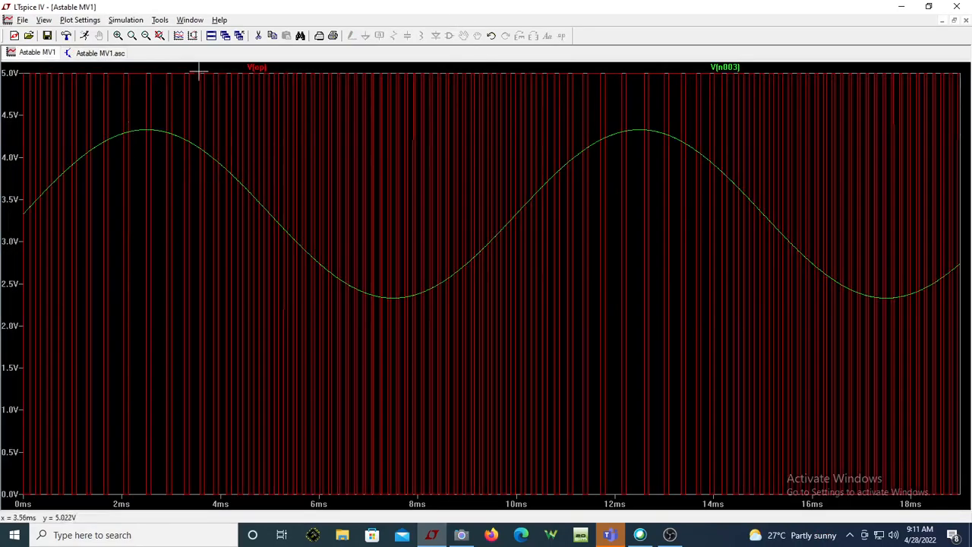
pyautogui.rightClick(15, 115)
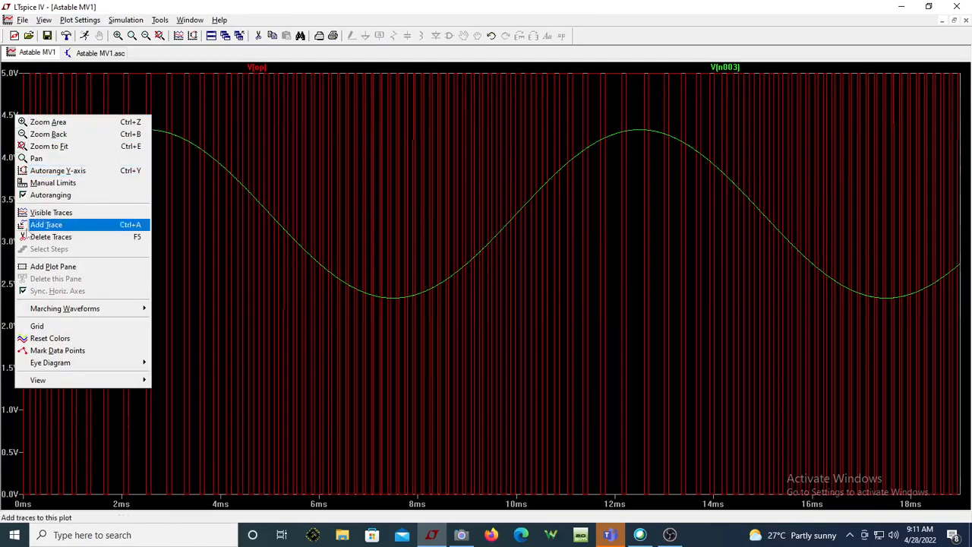
pyautogui.click(6, 114)
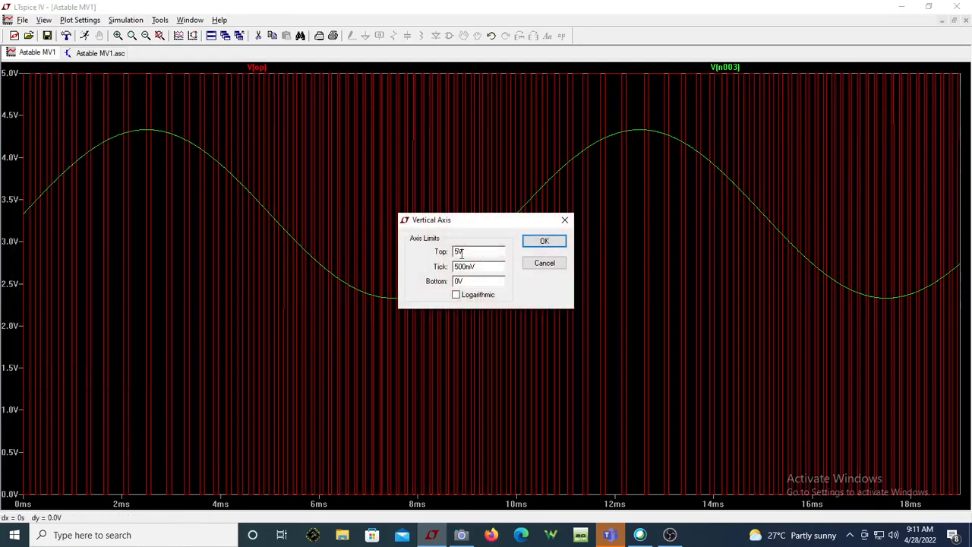
pyautogui.write('6')
pyautogui.moveTo(482, 281); pyautogui.dragTo(430, 281)
pyautogui.write('-1')
pyautogui.press('Return')
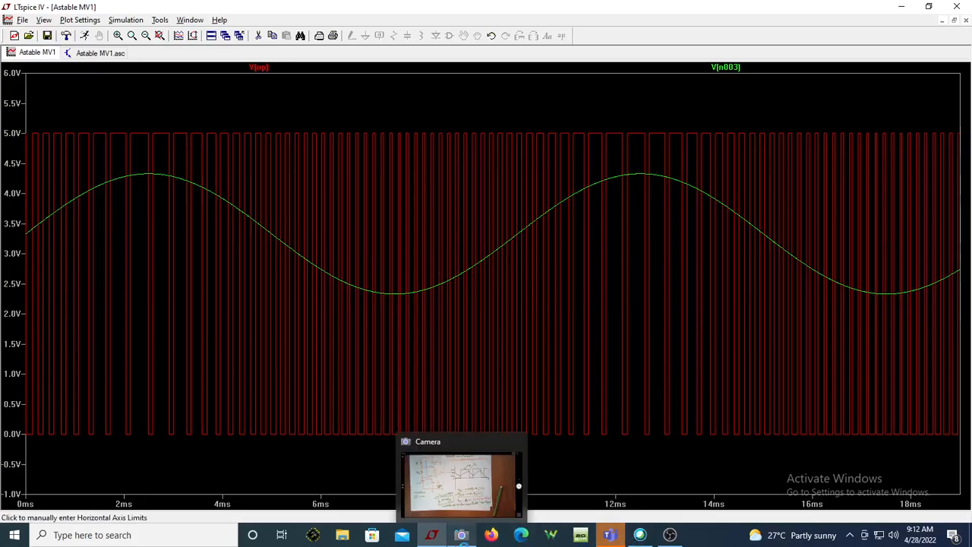
# - Switch to the Camera app to view the hand-drawn square wave and control voltage sketch, and return to LTspice
pyautogui.click(460, 536)
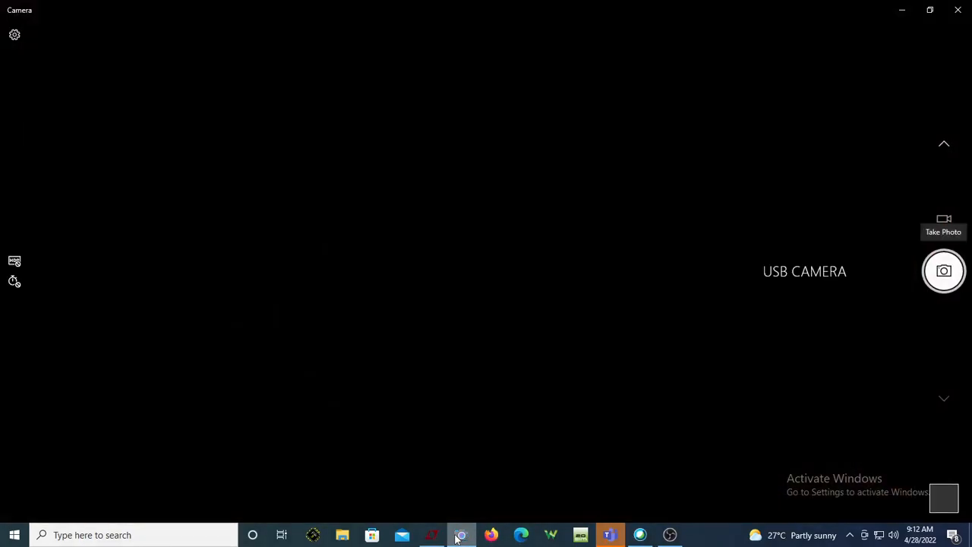
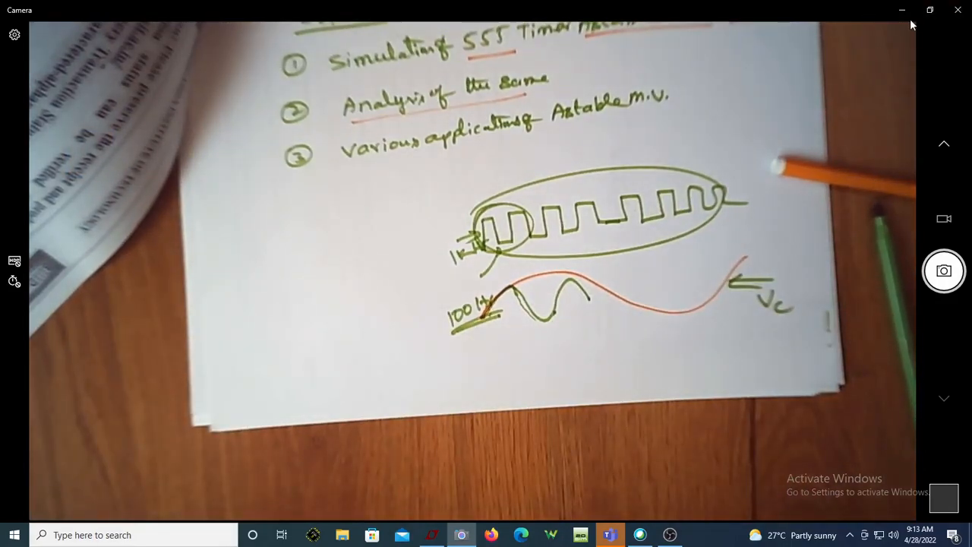
pyautogui.click(909, 17)
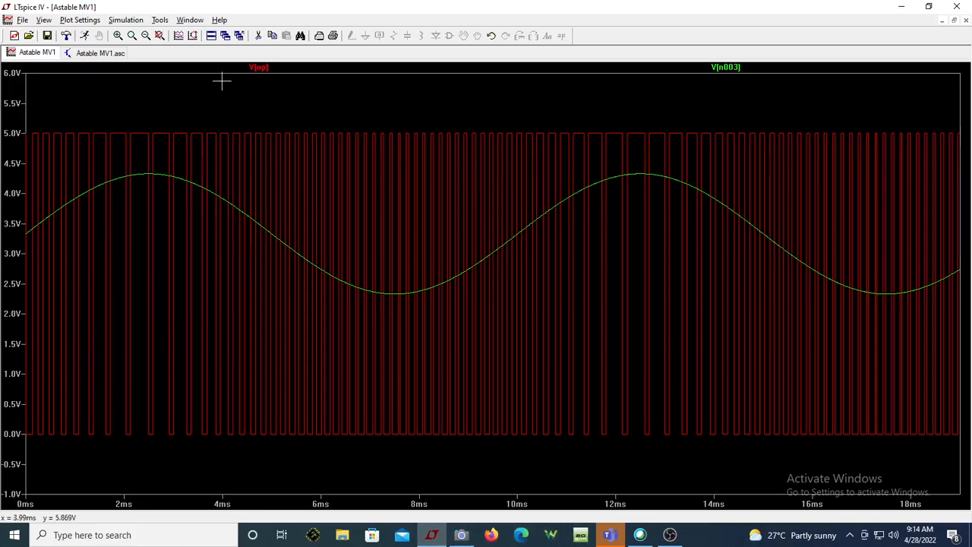
# - Set source V2's sine frequency to 1000 Hz, rerun the simulation and view the waveforms between about 2.5 and 7.5 ms
pyautogui.click(211, 36)
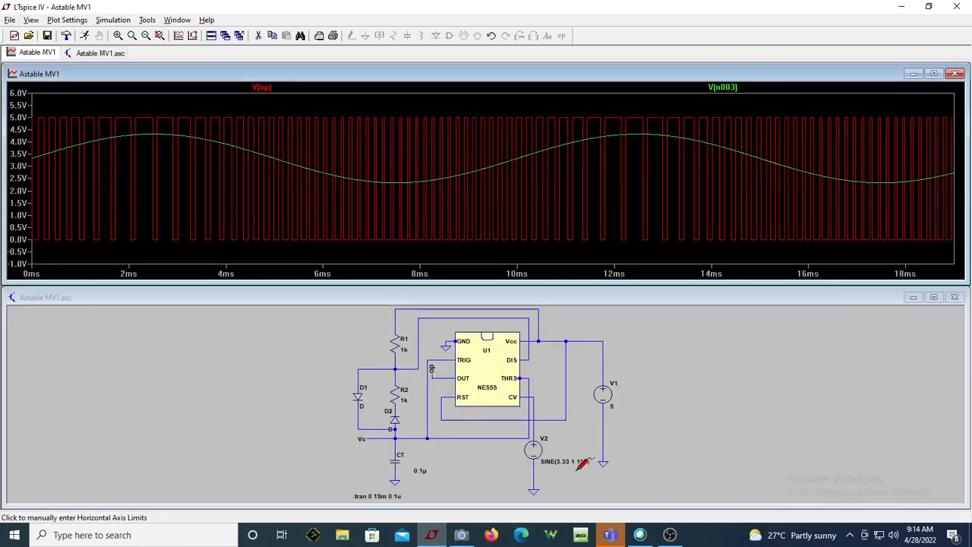
pyautogui.rightClick(582, 465)
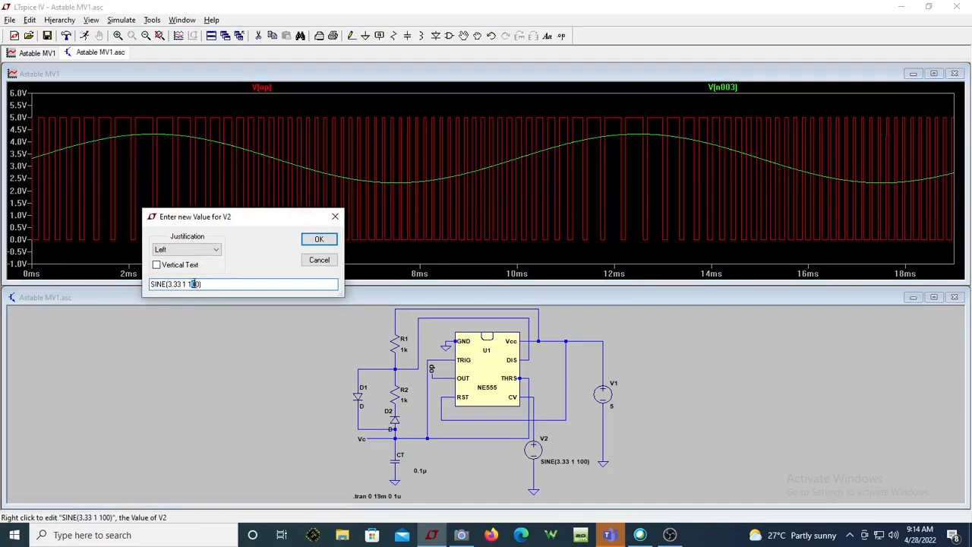
pyautogui.press('Right')
pyautogui.click(313, 240)
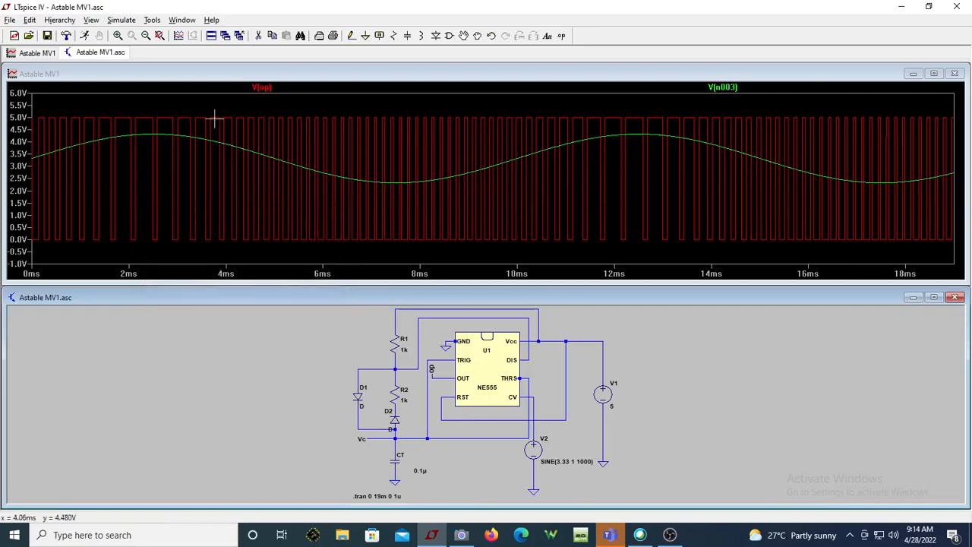
pyautogui.click(85, 37)
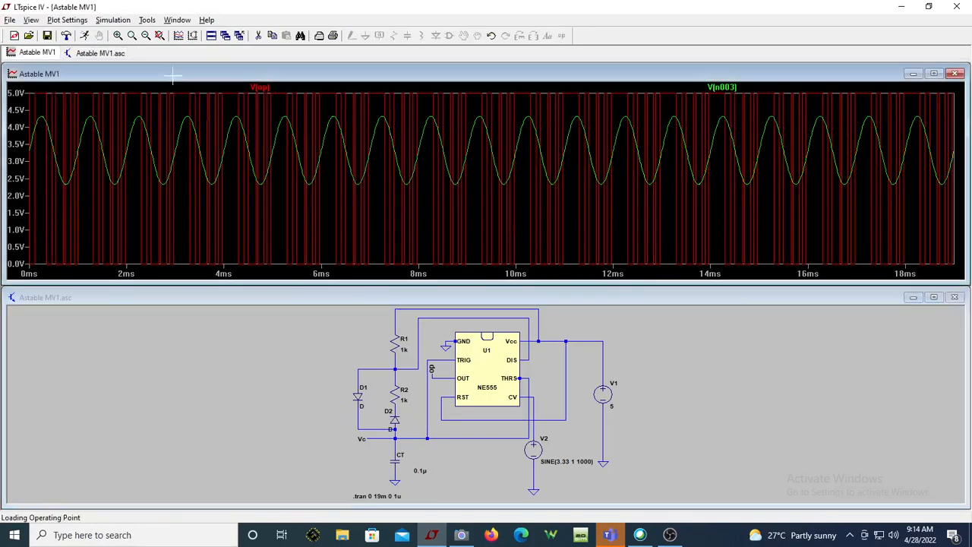
pyautogui.doubleClick(173, 76)
pyautogui.moveTo(147, 66); pyautogui.dragTo(398, 447)
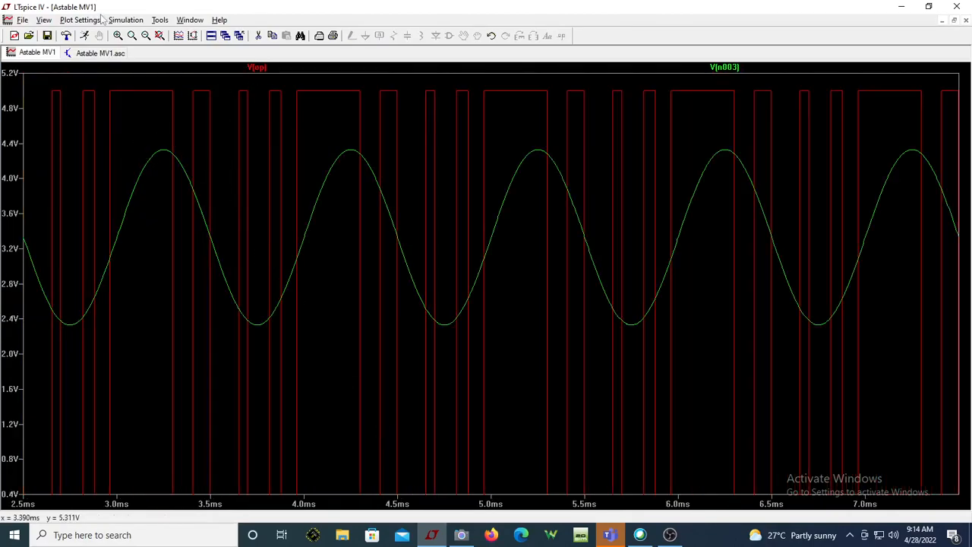
# - Set source V2's sine frequency to 5000 Hz, rerun the simulation and view the waveforms between about 5.2 and 9.6 ms
pyautogui.click(213, 39)
pyautogui.rightClick(575, 472)
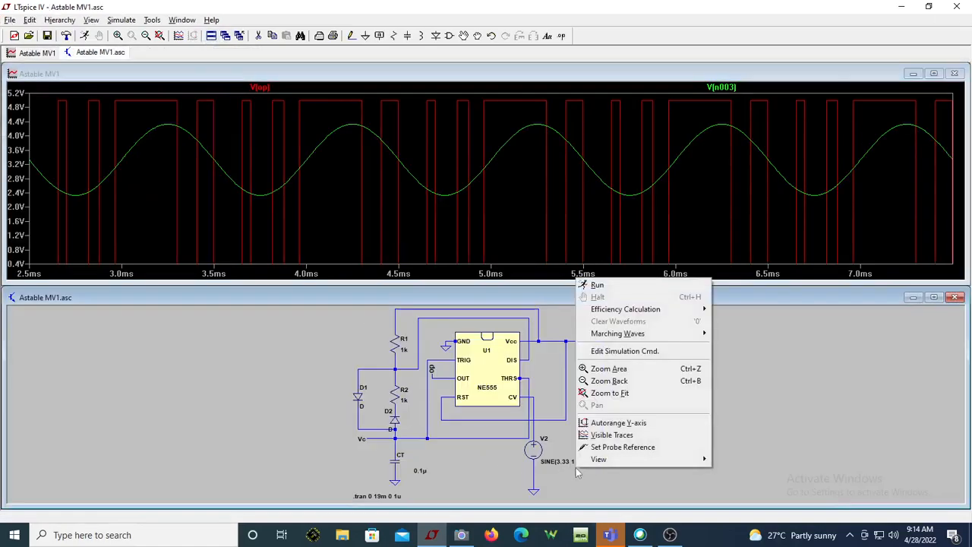
pyautogui.click(569, 465)
pyautogui.rightClick(570, 464)
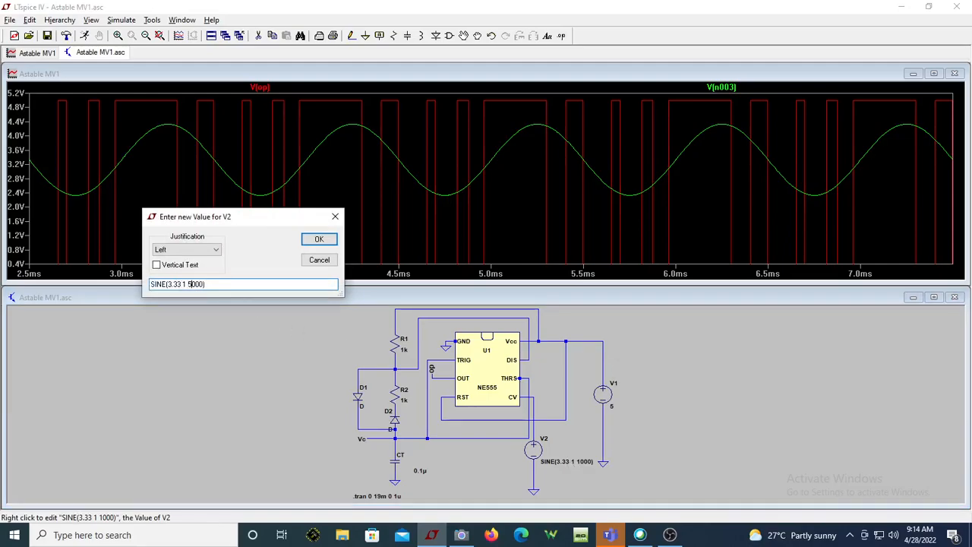
pyautogui.click(319, 238)
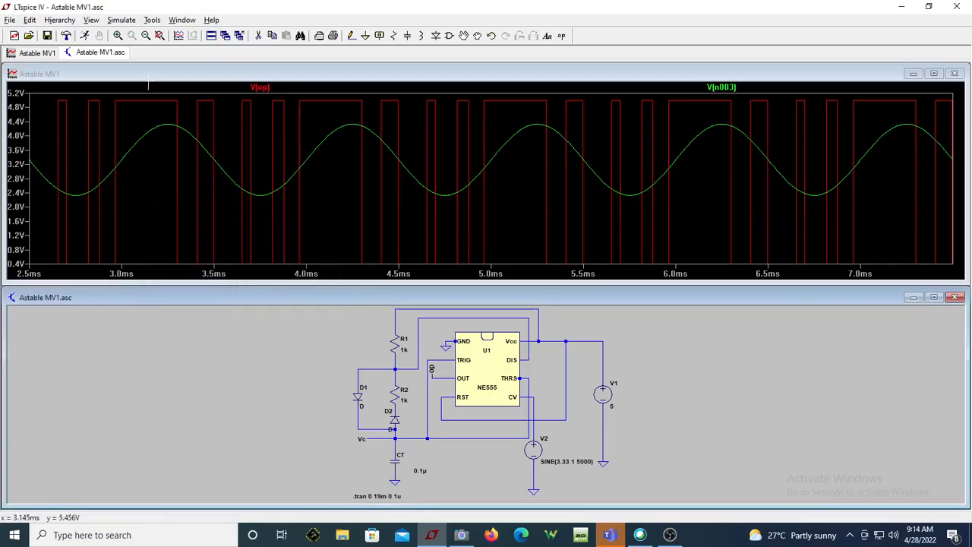
pyautogui.click(87, 35)
pyautogui.doubleClick(230, 74)
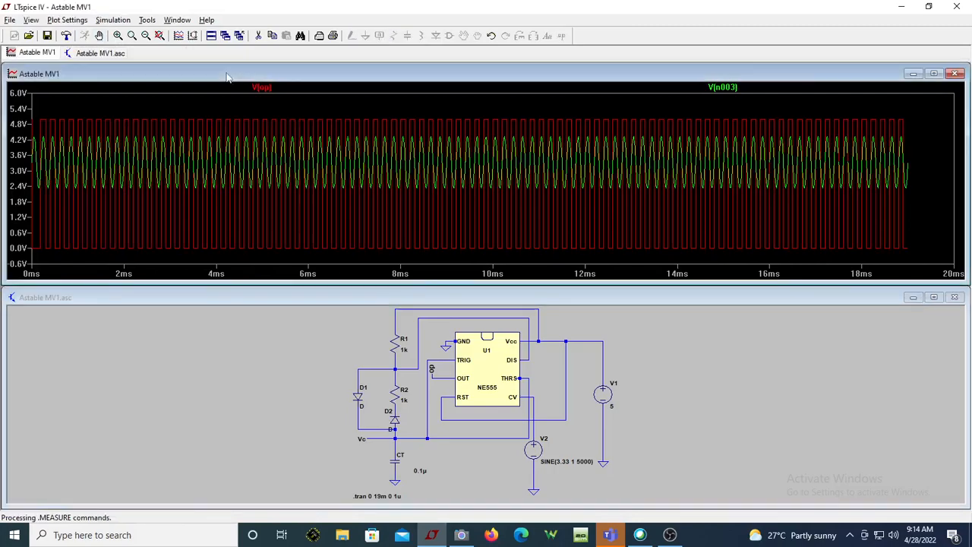
pyautogui.moveTo(282, 103); pyautogui.dragTo(480, 453)
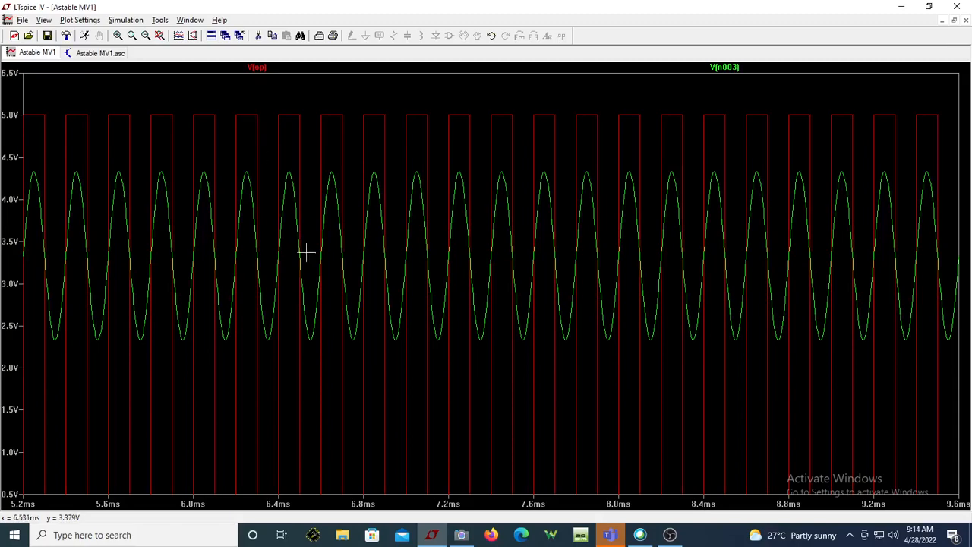
# - Switch to the Camera app to view the axes sketched under the control voltage wave, and return to LTspice
pyautogui.click(462, 535)
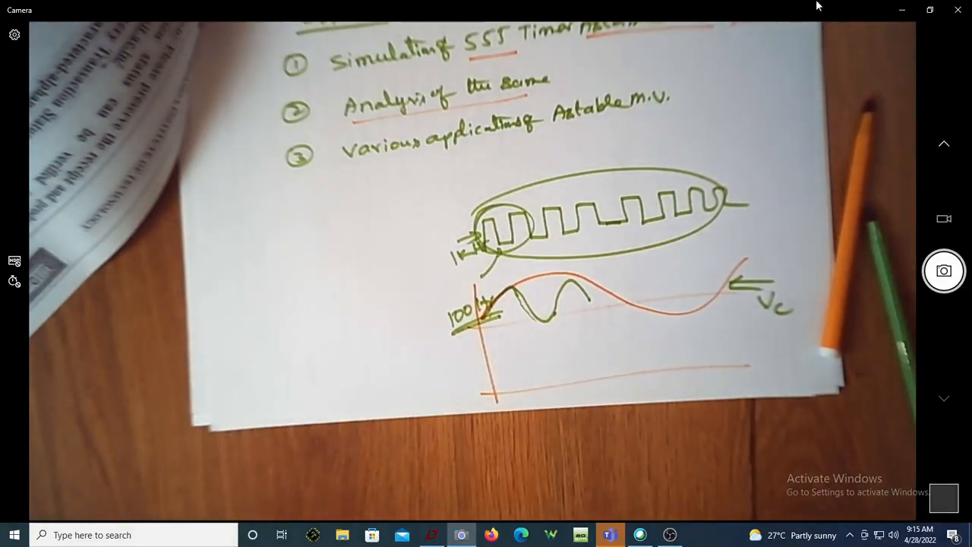
pyautogui.click(903, 12)
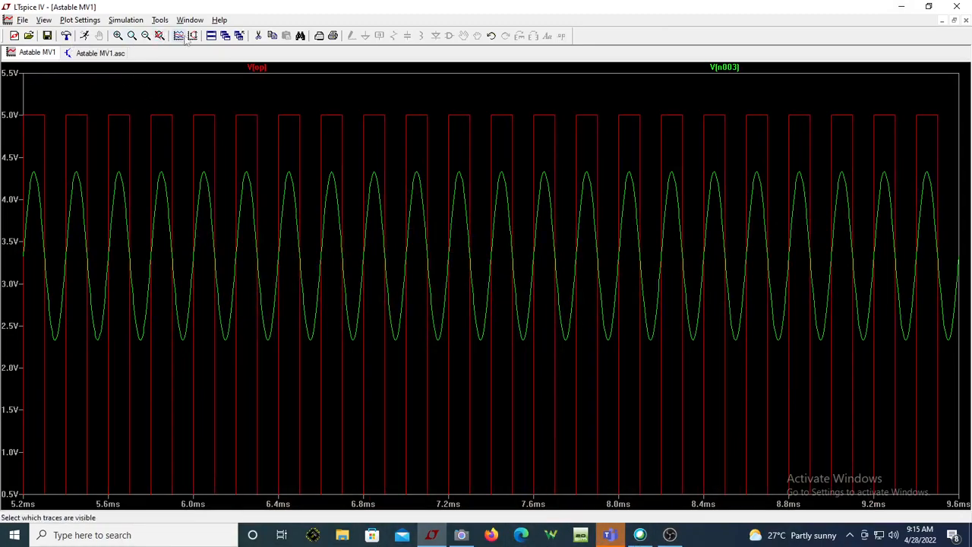
# - Tile the windows and undo the plot changes back through the added V(n003) trace
pyautogui.click(212, 36)
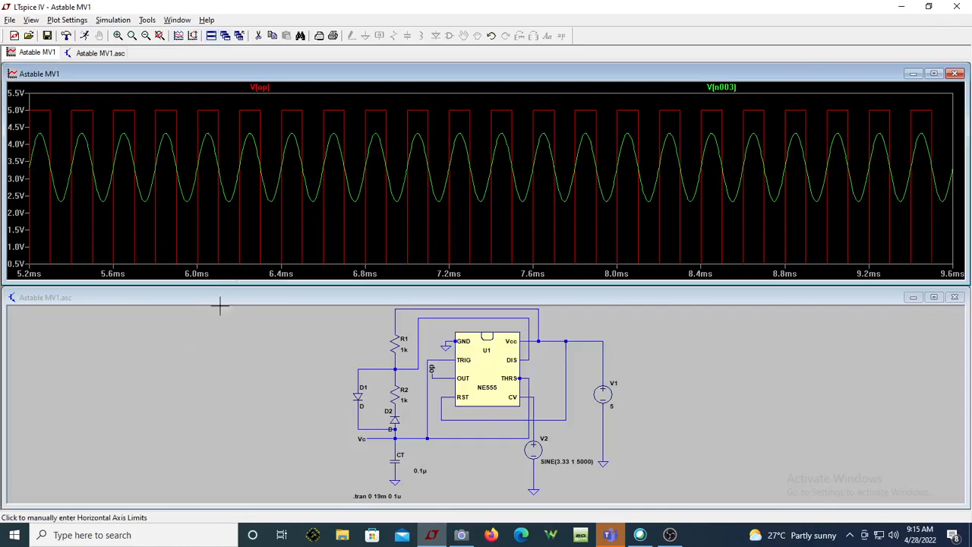
pyautogui.click(488, 39)
pyautogui.click(488, 39)
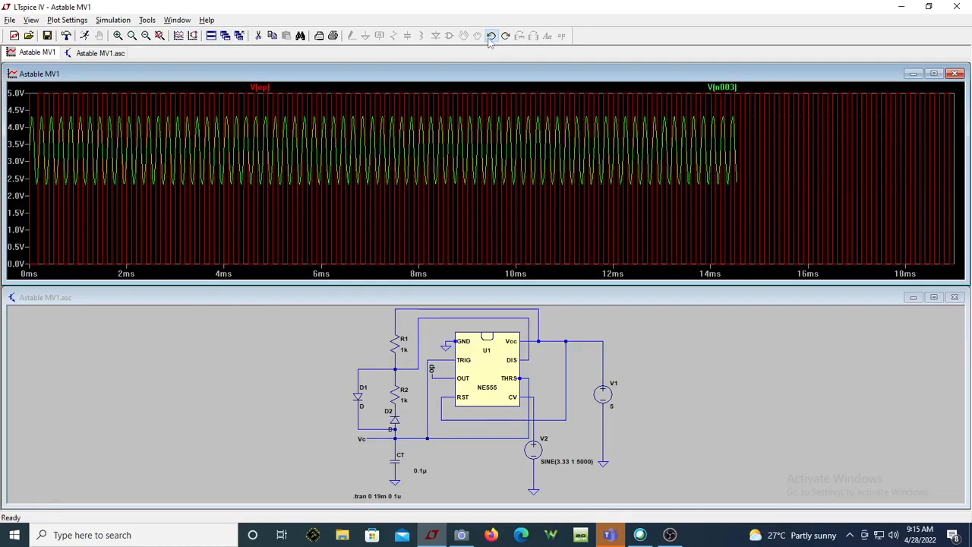
pyautogui.click(489, 39)
pyautogui.click(490, 40)
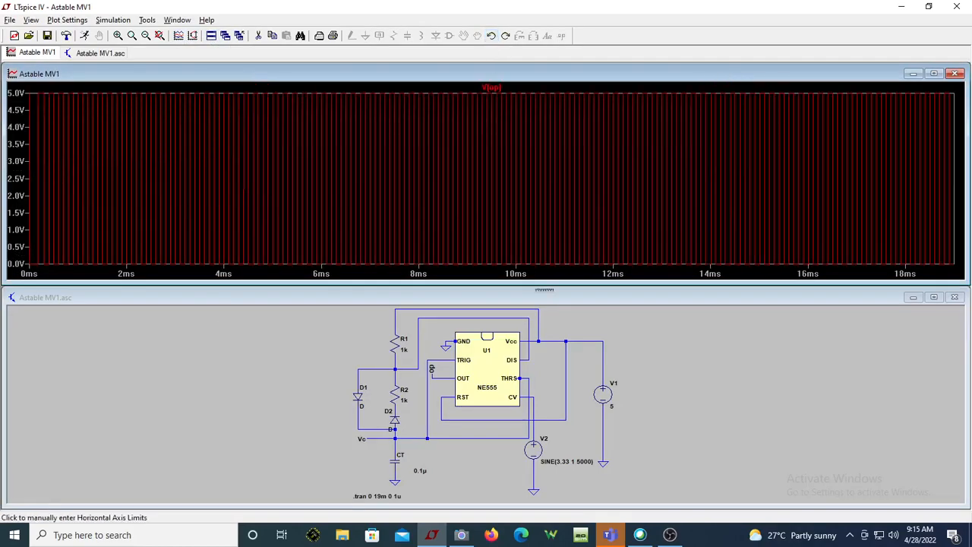
# - Undo the frequency changes made to source V2 in the schematic and rerun the simulation
pyautogui.click(618, 497)
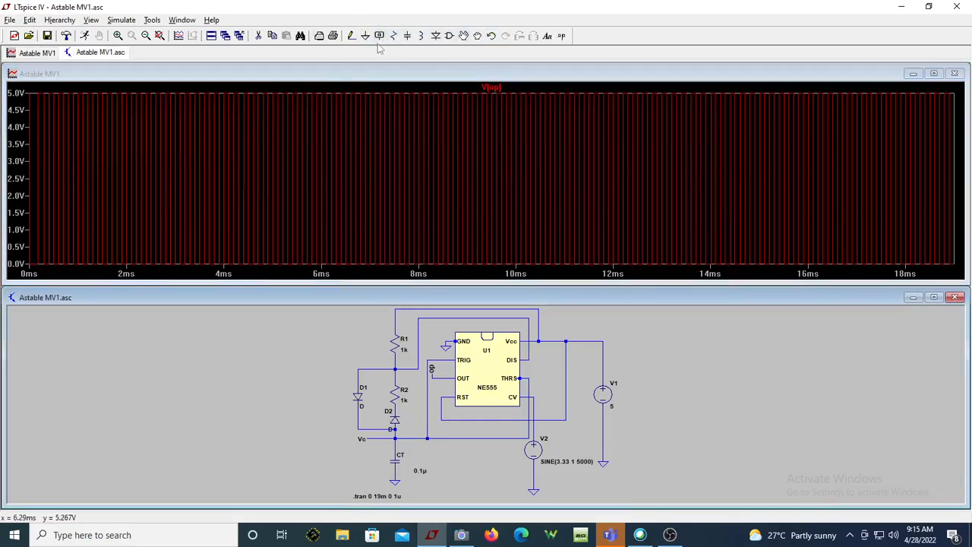
pyautogui.click(491, 35)
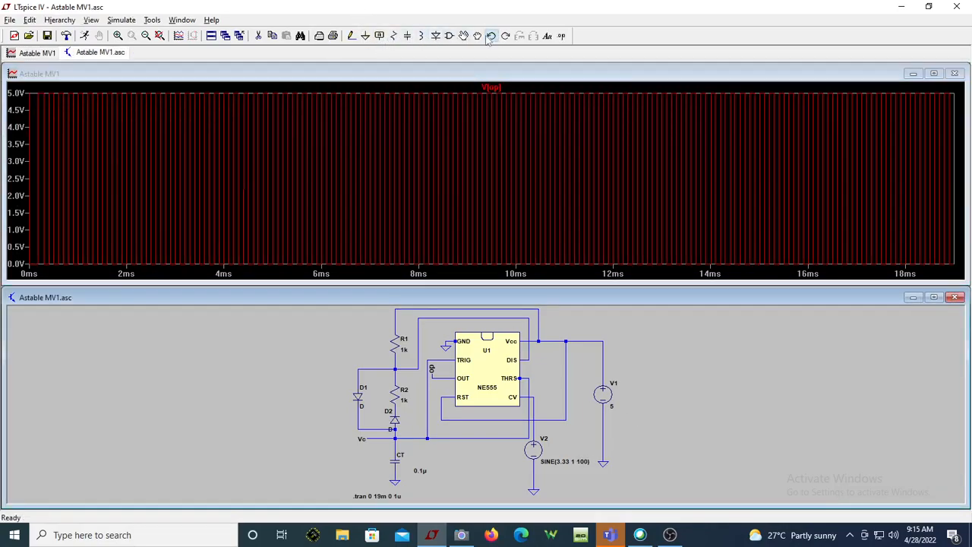
pyautogui.click(84, 36)
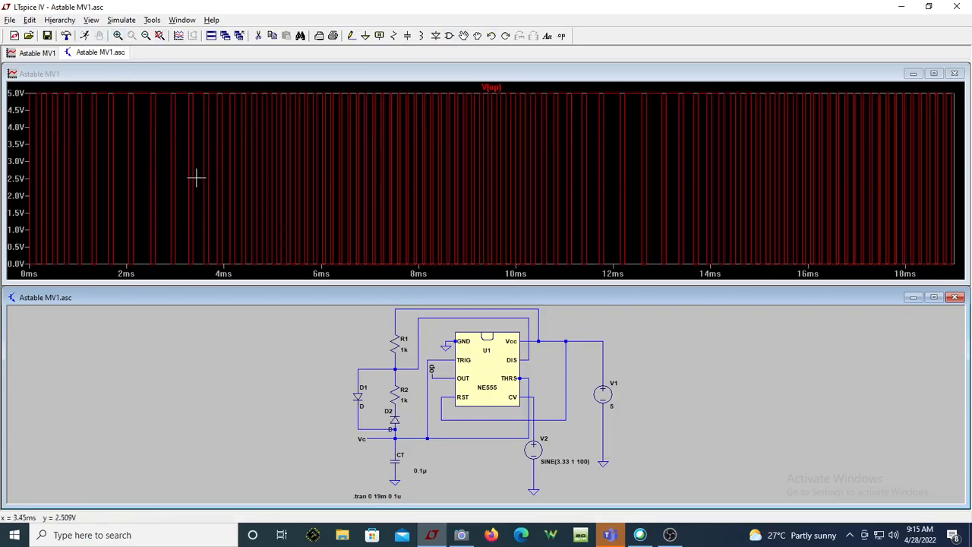
# - Set source V2's sine DC offset to 0 V, keeping 1 V amplitude and 100 Hz, and rerun the simulation
pyautogui.rightClick(567, 465)
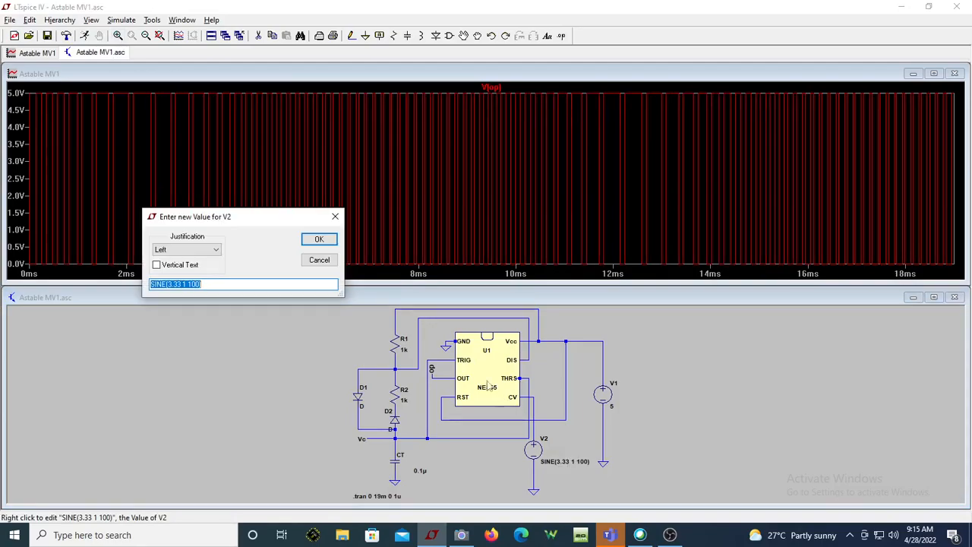
pyautogui.click(327, 260)
pyautogui.rightClick(533, 450)
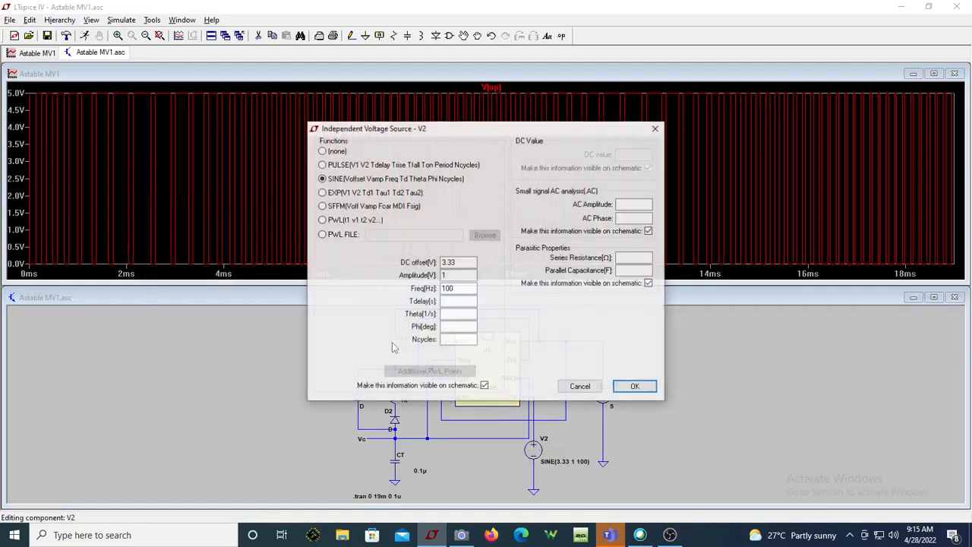
pyautogui.write('0')
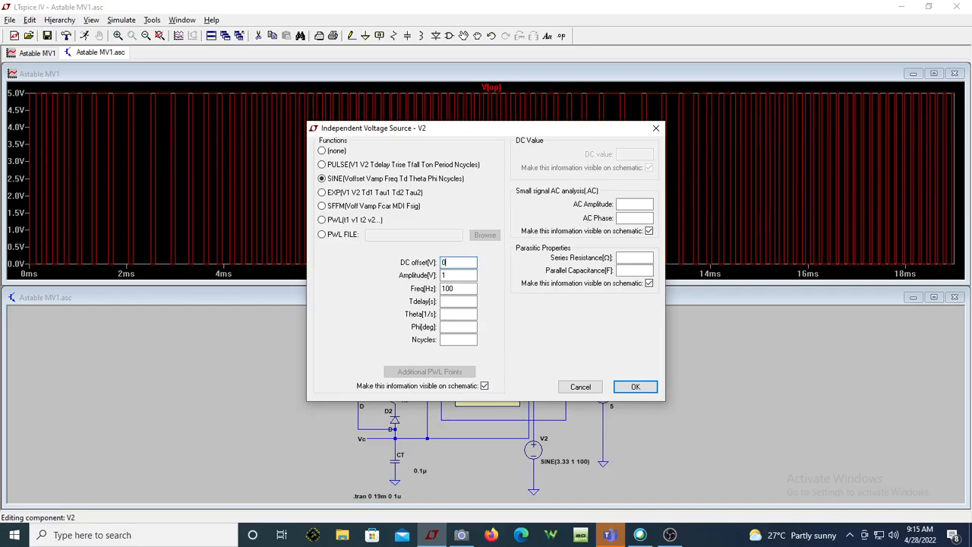
pyautogui.click(653, 386)
pyautogui.click(85, 35)
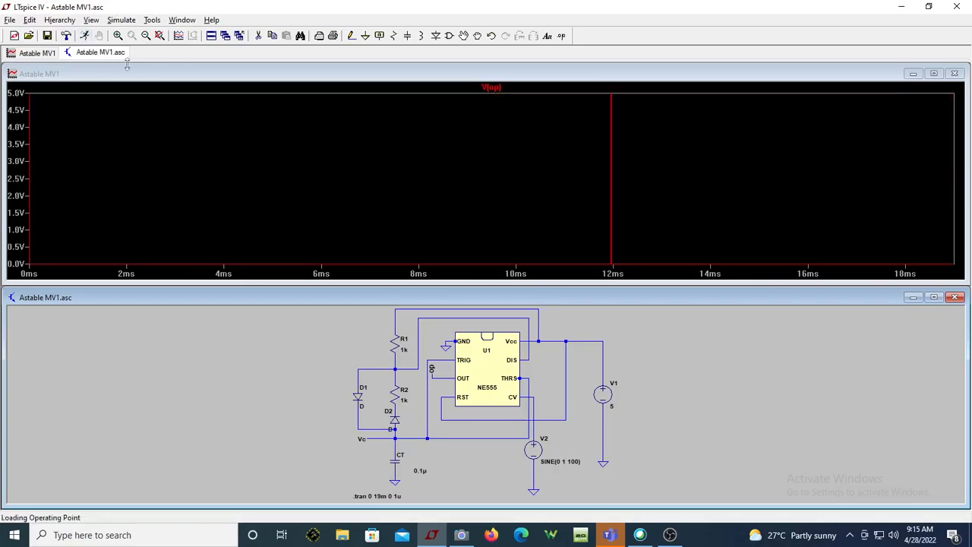
# - Add the control voltage trace V(n003) to the plot by probing the wire at the NE555's CV pin
pyautogui.rightClick(538, 401)
pyautogui.click(526, 407)
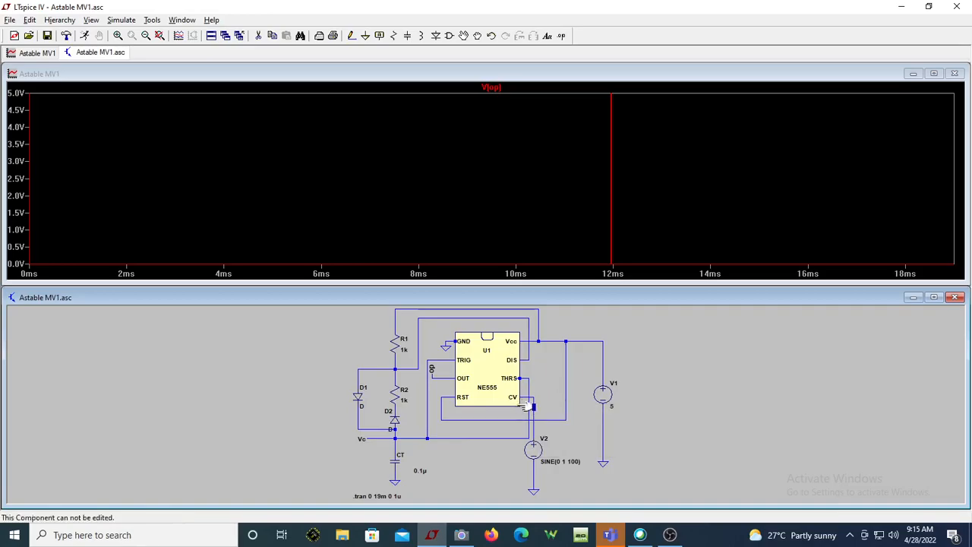
pyautogui.click(533, 398)
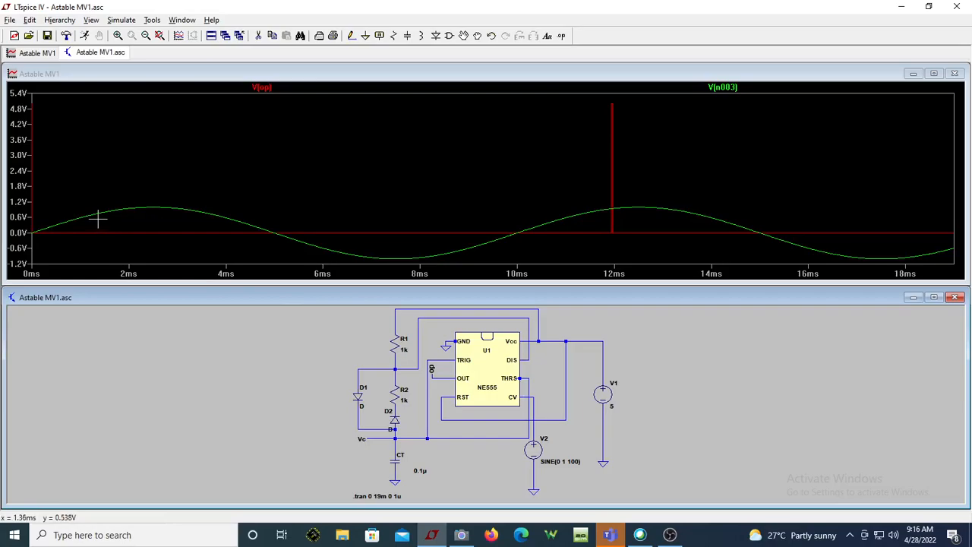
# - Change V2's value to SINE(2 1 100) for a 2 V DC offset and rerun the simulation
pyautogui.rightClick(559, 463)
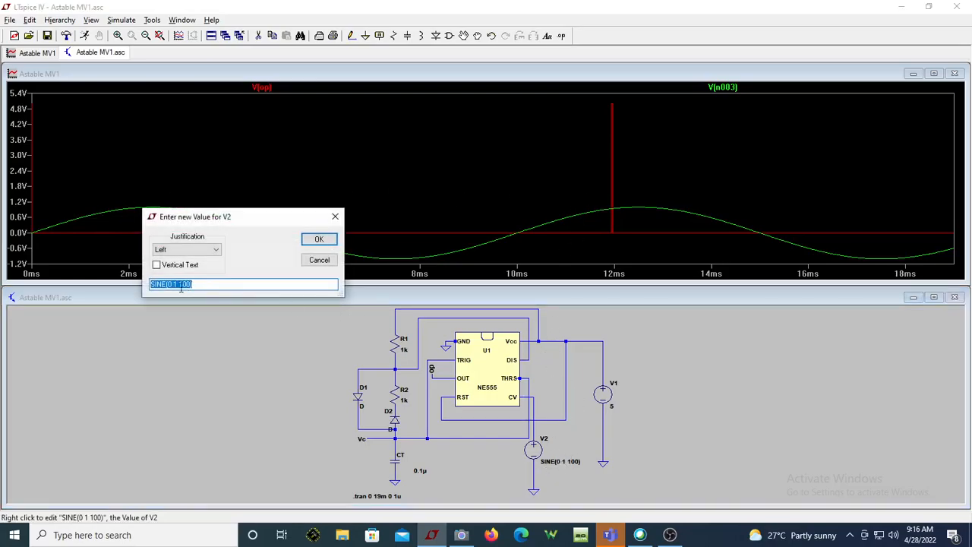
pyautogui.moveTo(171, 284); pyautogui.dragTo(167, 284)
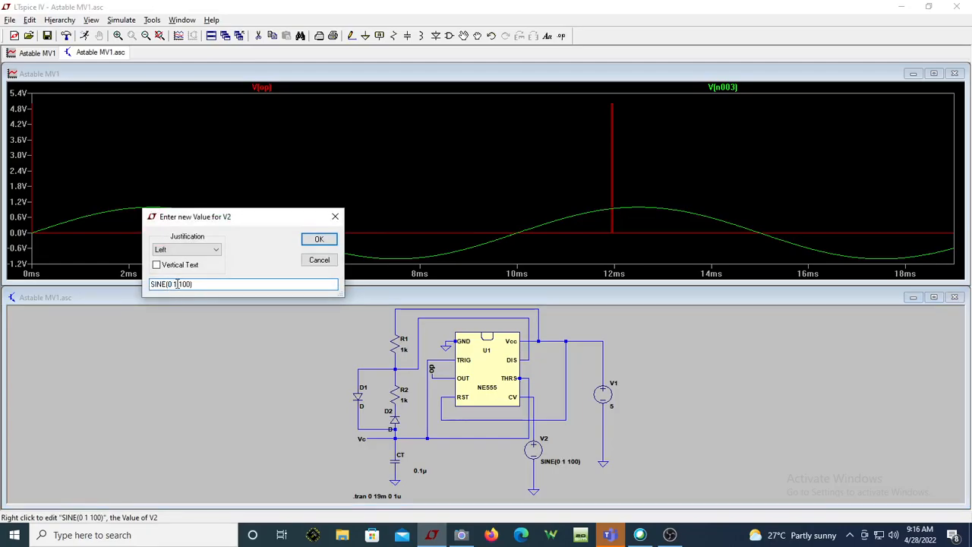
pyautogui.write('2')
pyautogui.click(319, 240)
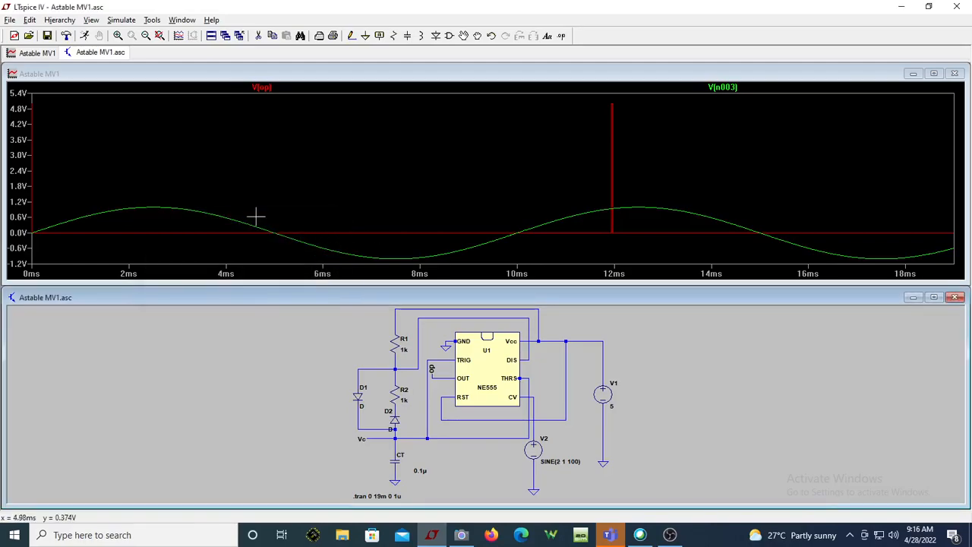
pyautogui.click(84, 37)
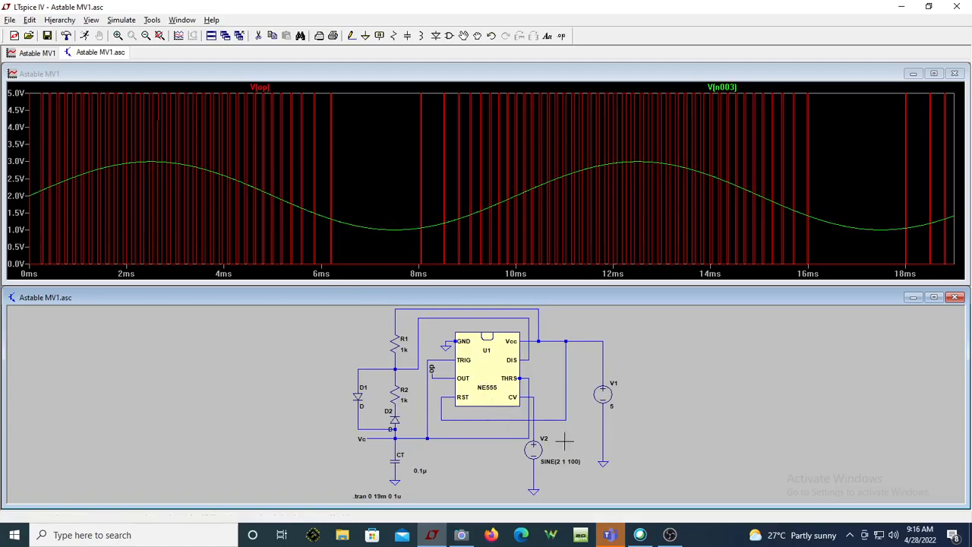
# - Raise V2's DC offset to 3 V with the value SINE(3 1 100) and rerun the simulation
pyautogui.rightClick(557, 465)
pyautogui.click(173, 284)
pyautogui.write('3')
pyautogui.press('Return')
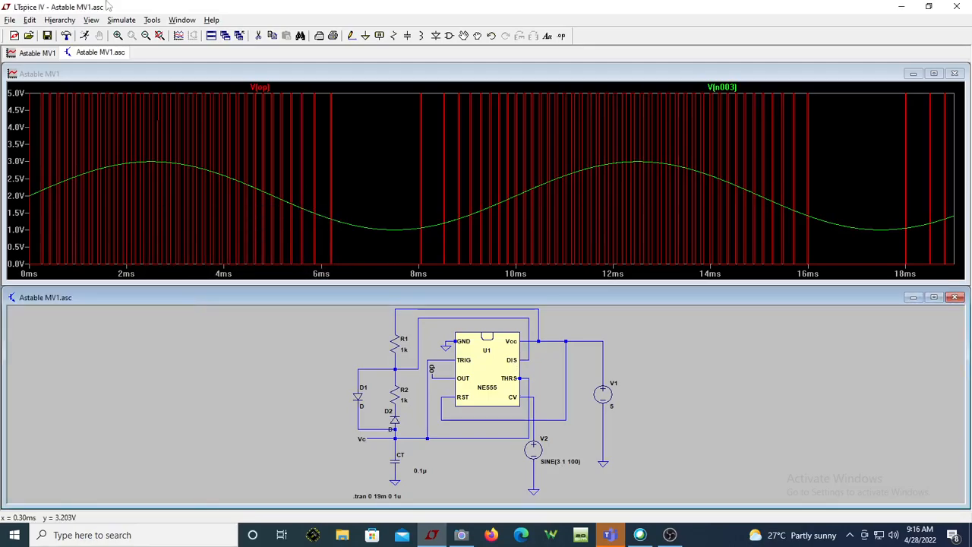
pyautogui.click(84, 36)
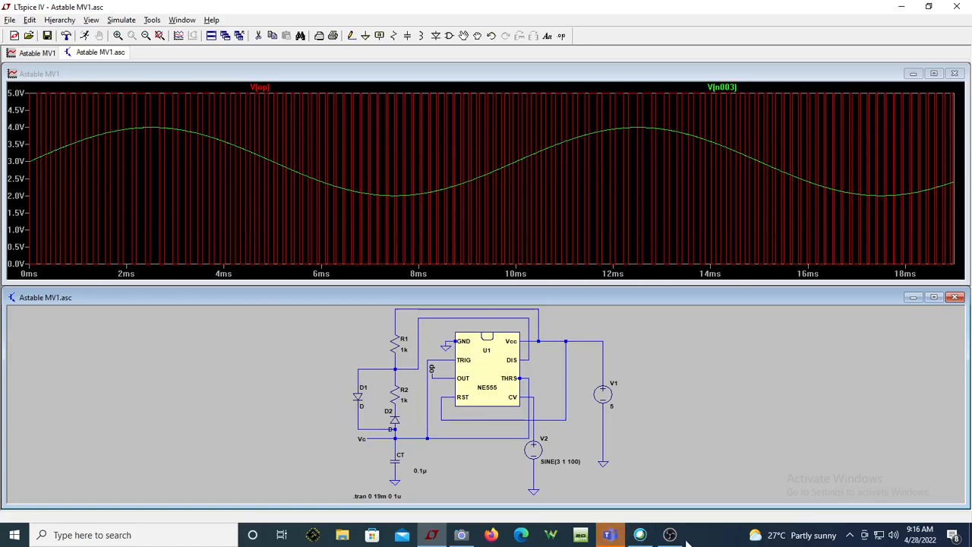
# - Switch to the Camera app
pyautogui.click(461, 535)
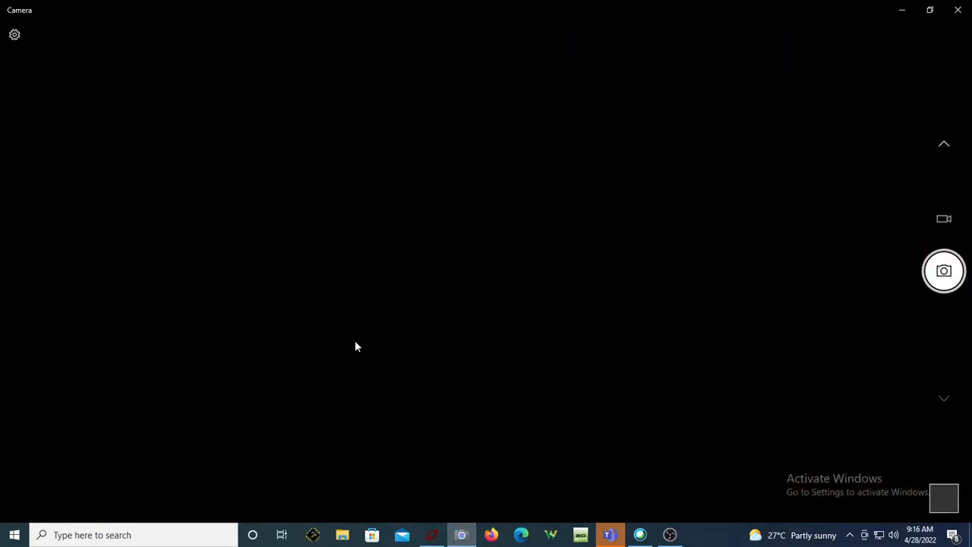